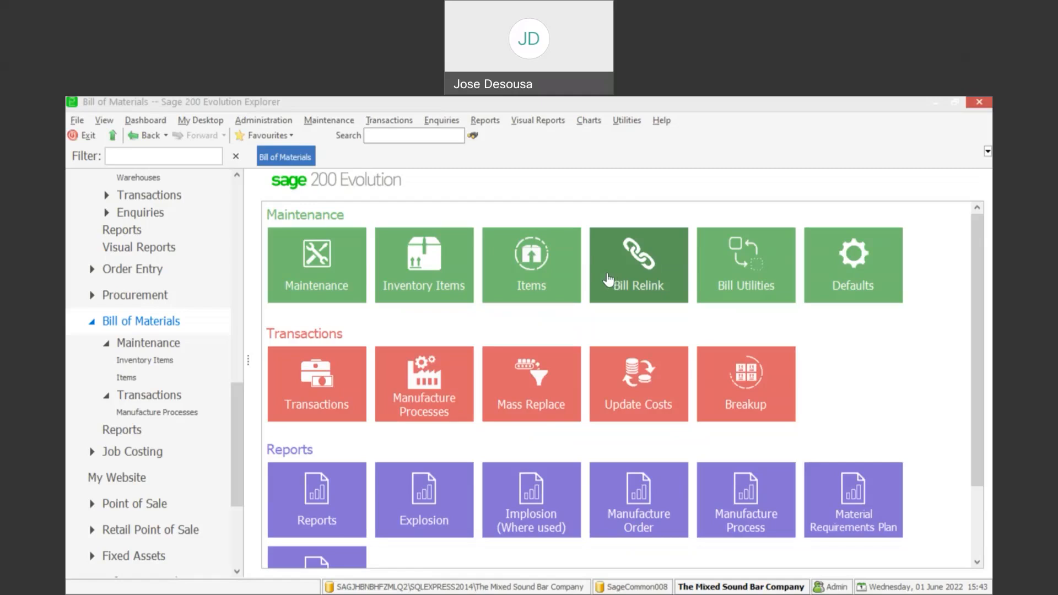
- Open the Bill of Materials Items list showing the nine existing bill items
left_click(144, 377)
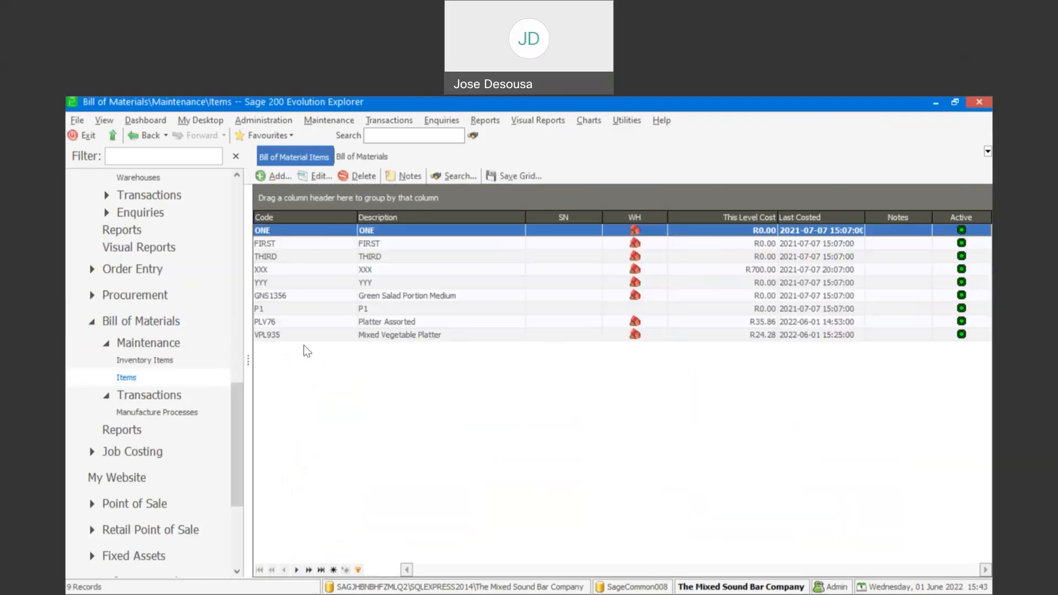
- Open a blank Add New Bill of Material Item form
left_click(279, 181)
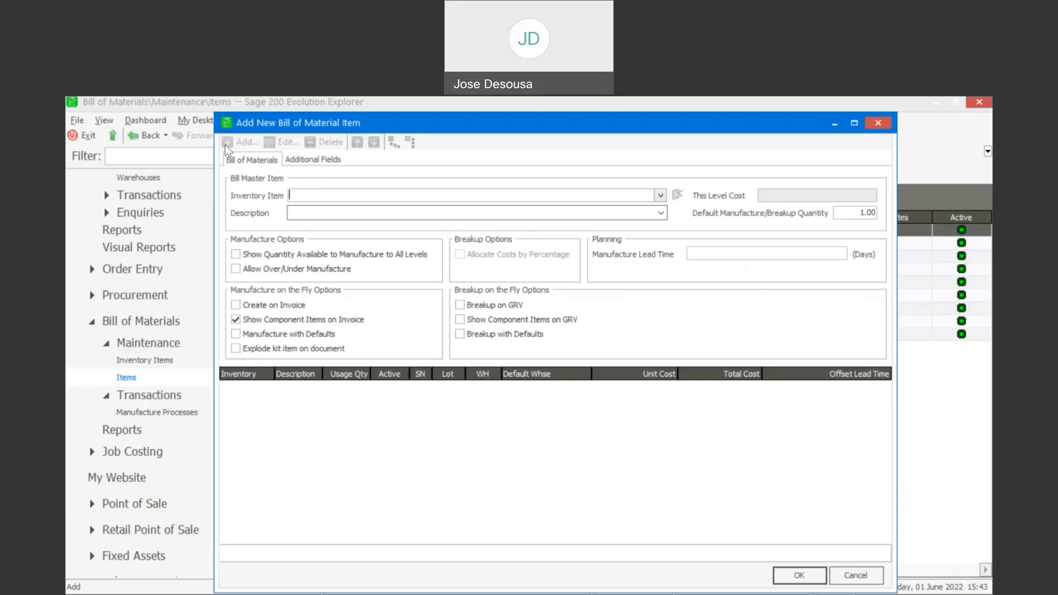
- Choose SVP283 Seasonal Vegetable Platter as the bill's master inventory item and view its additional fields
left_click(659, 195)
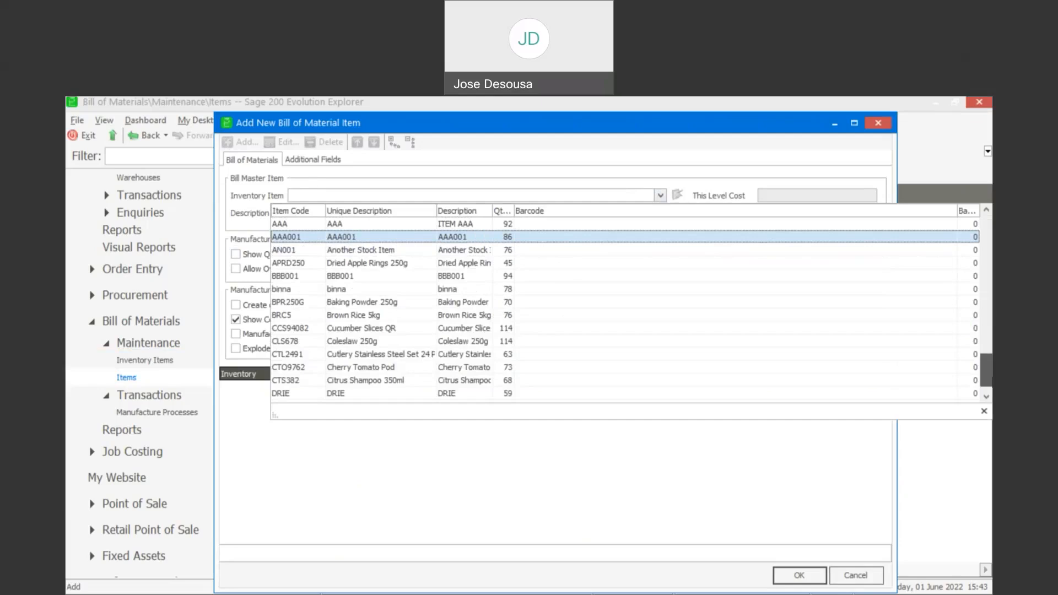
left_click_drag(986, 370, 986, 376)
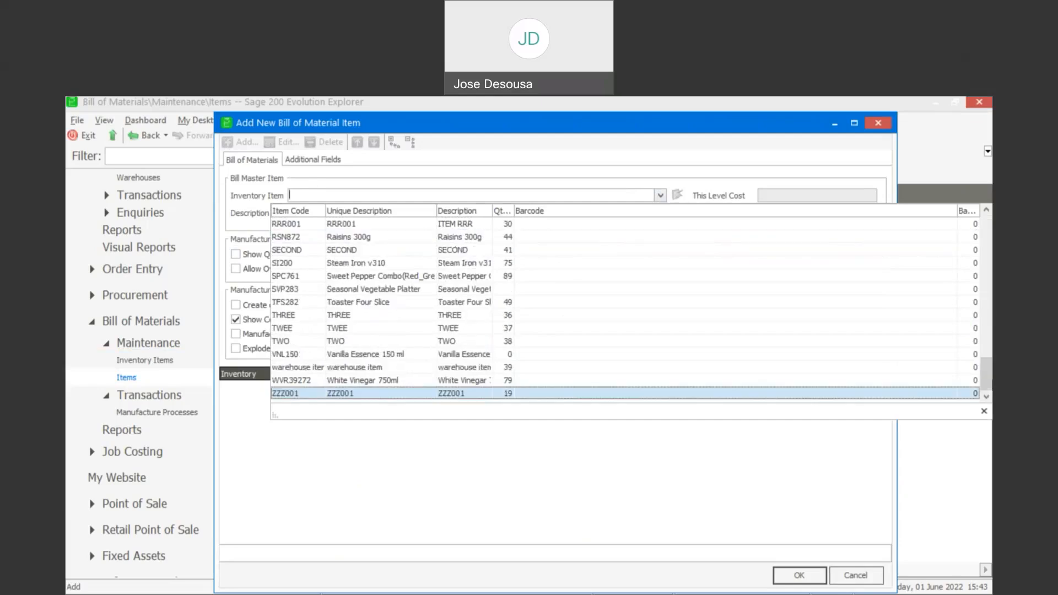
left_click(456, 289)
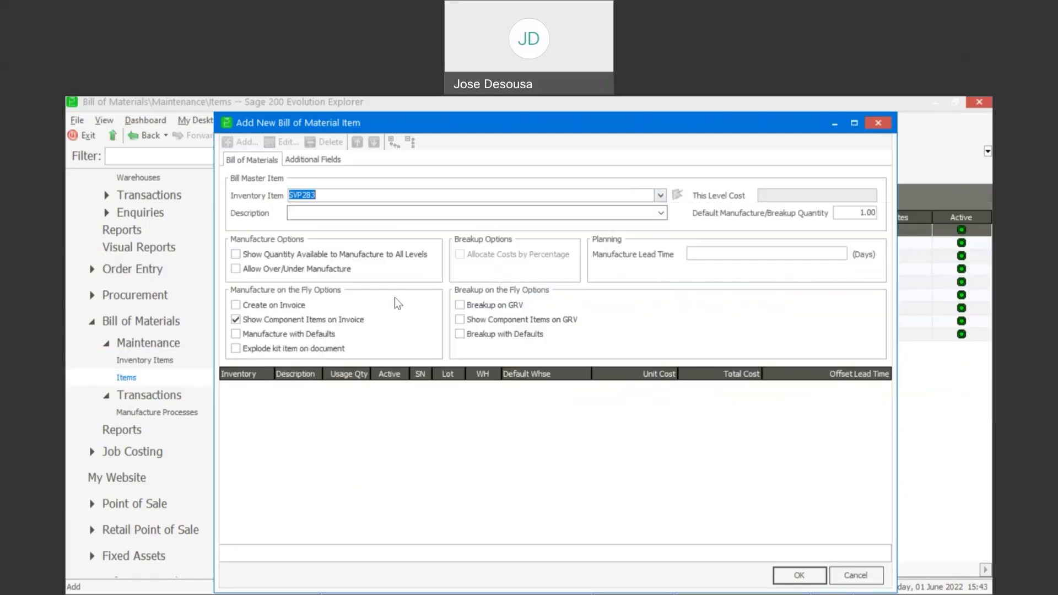
key("BackSpace")
type("SECOND")
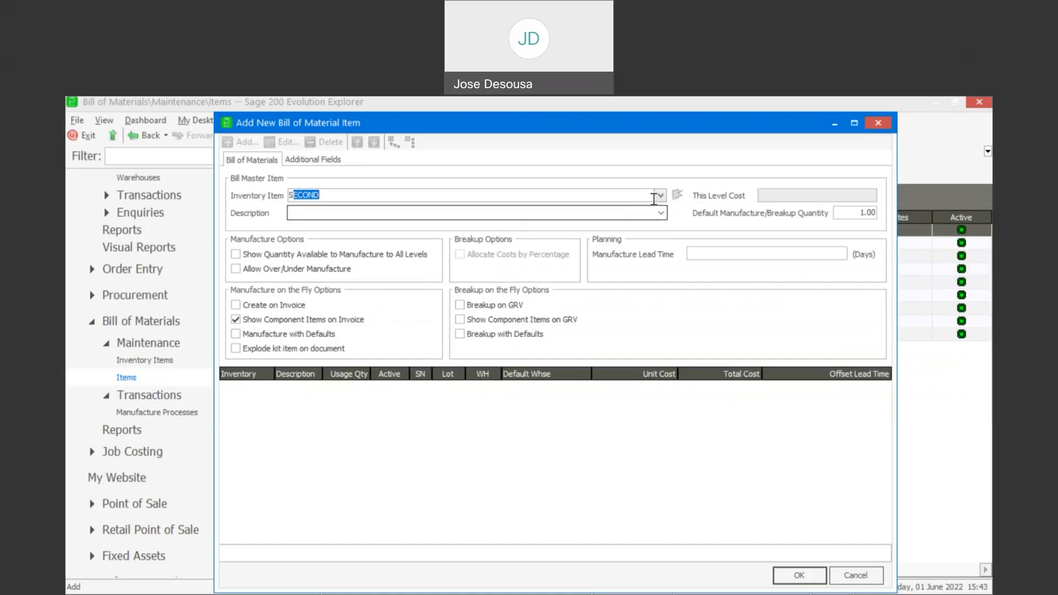
left_click(660, 195)
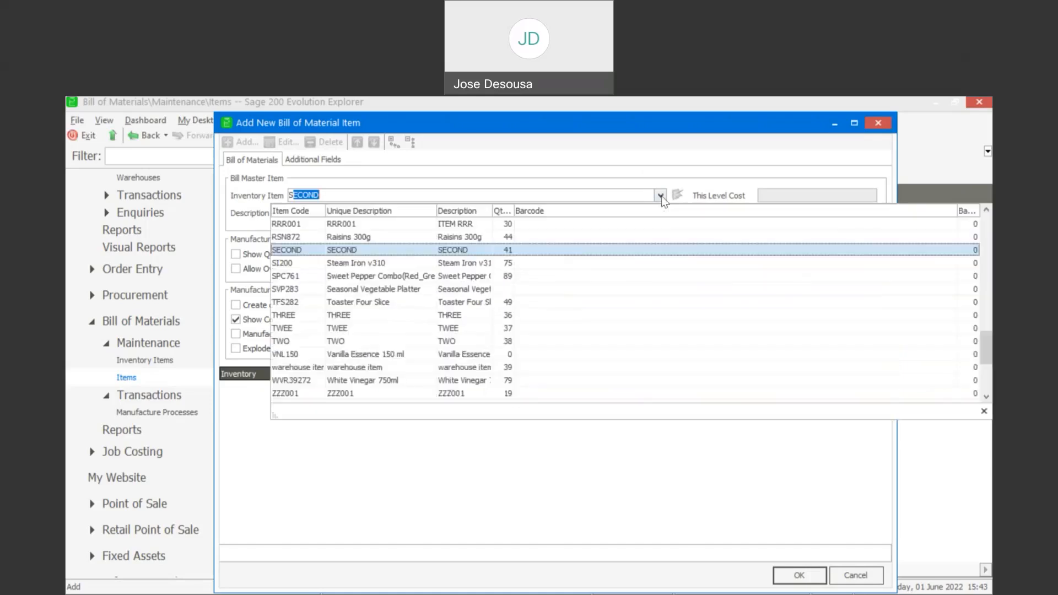
left_click(543, 287)
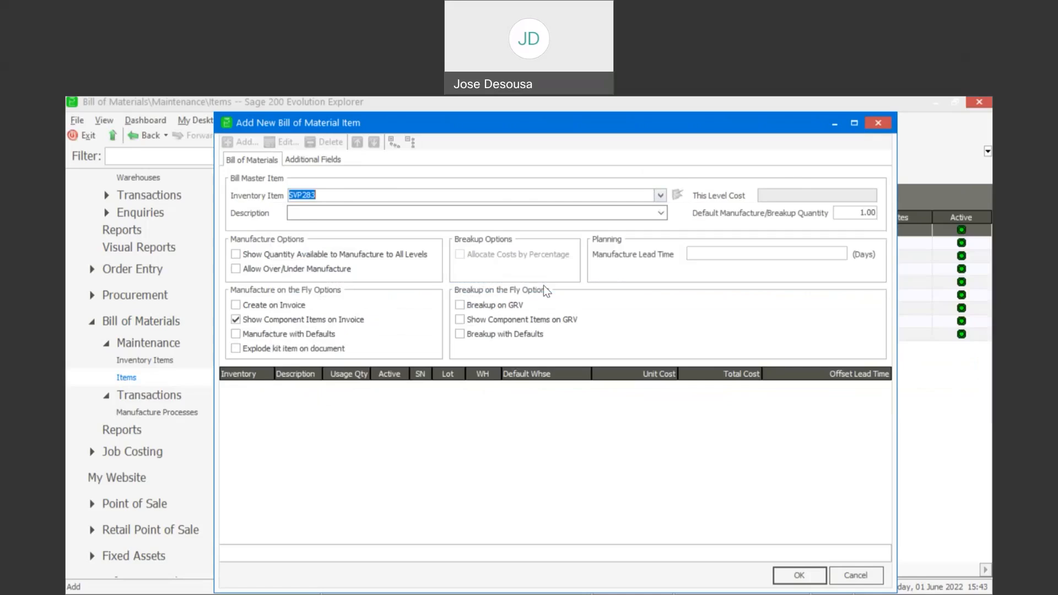
key("Tab")
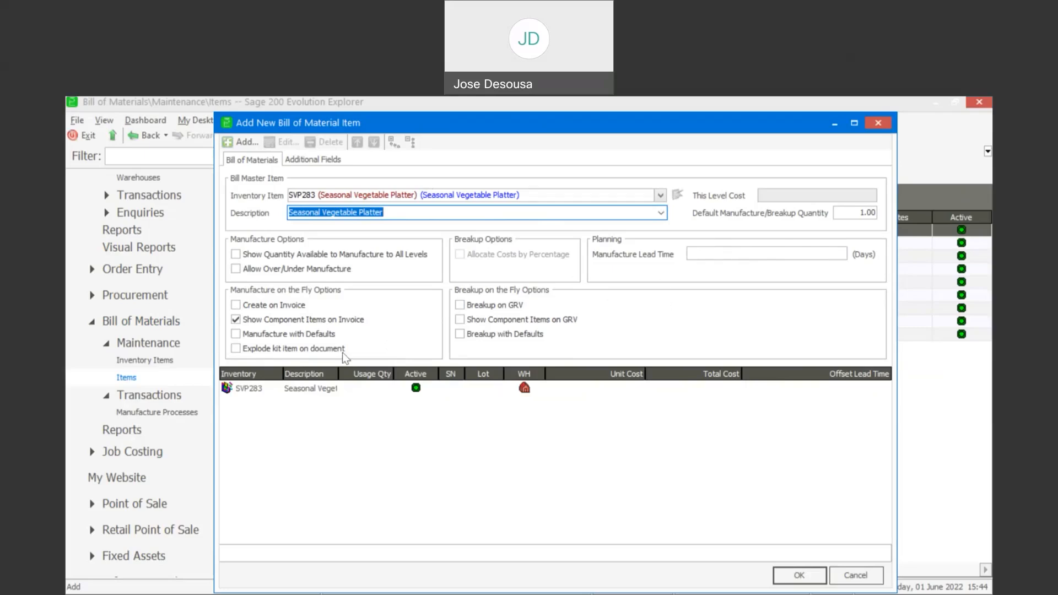
left_click(326, 162)
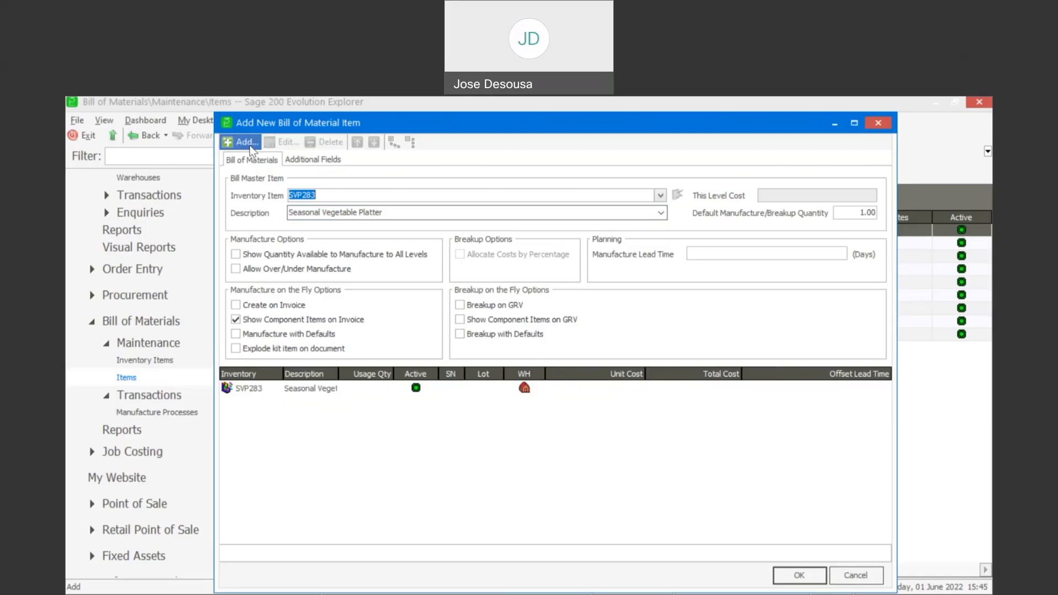
- Add CCS94082 Cucumber Slices QR from the Mstr warehouse as the first component, quantity 1.00
left_click(247, 142)
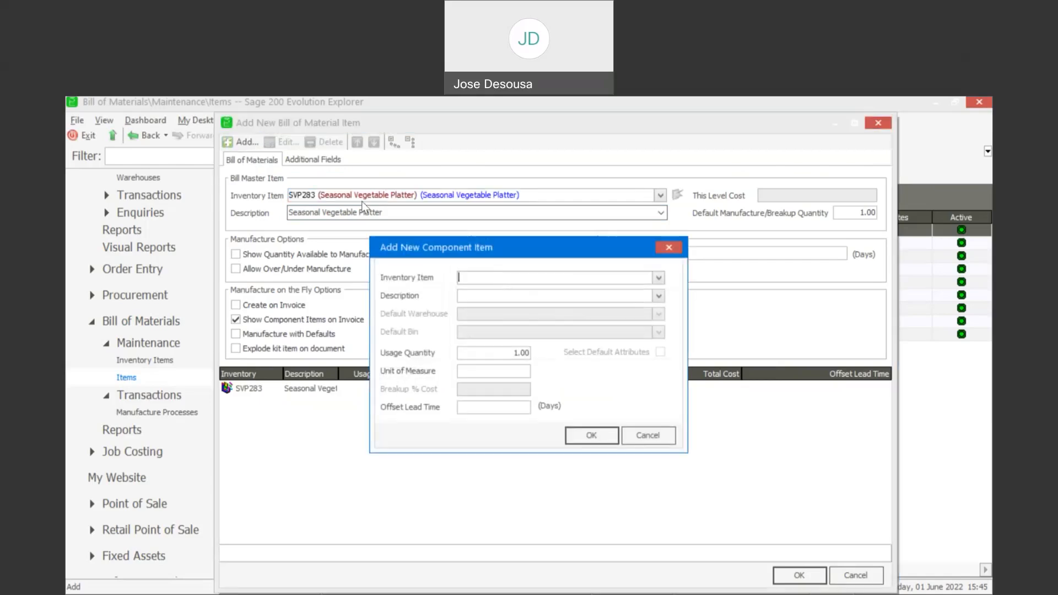
left_click(659, 278)
key("Down")
key("Down")
key("Down")
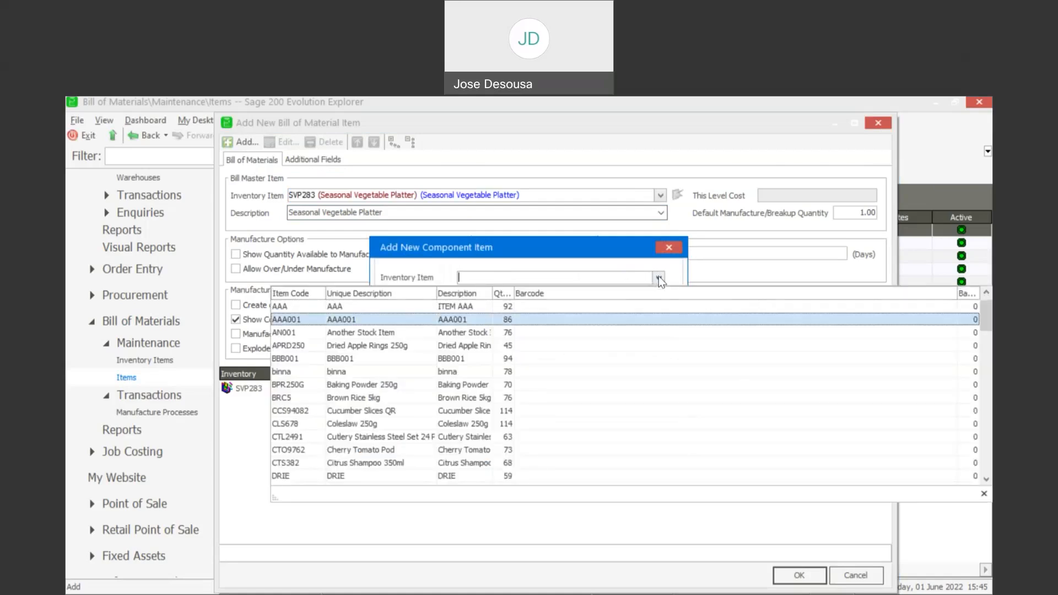
key("Down")
key("Down")
key("Down")
key("Down")
key("Down")
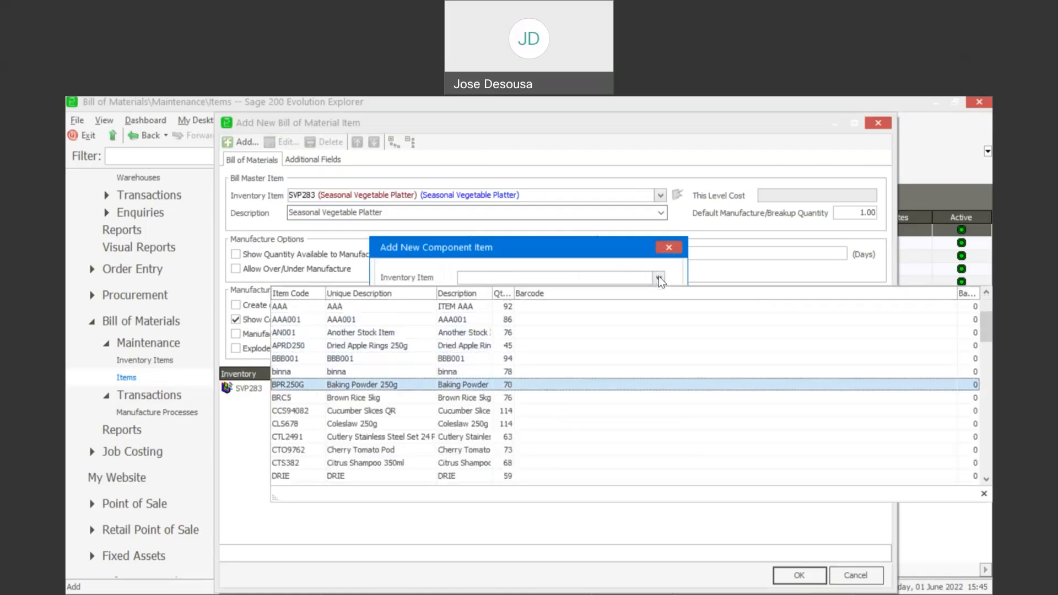
key("Return")
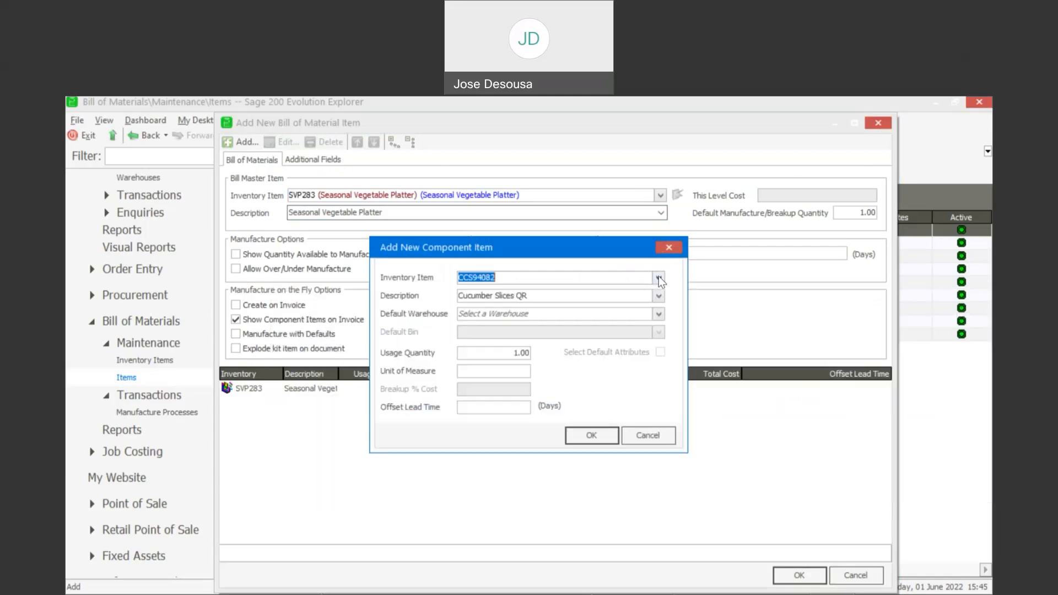
left_click(658, 314)
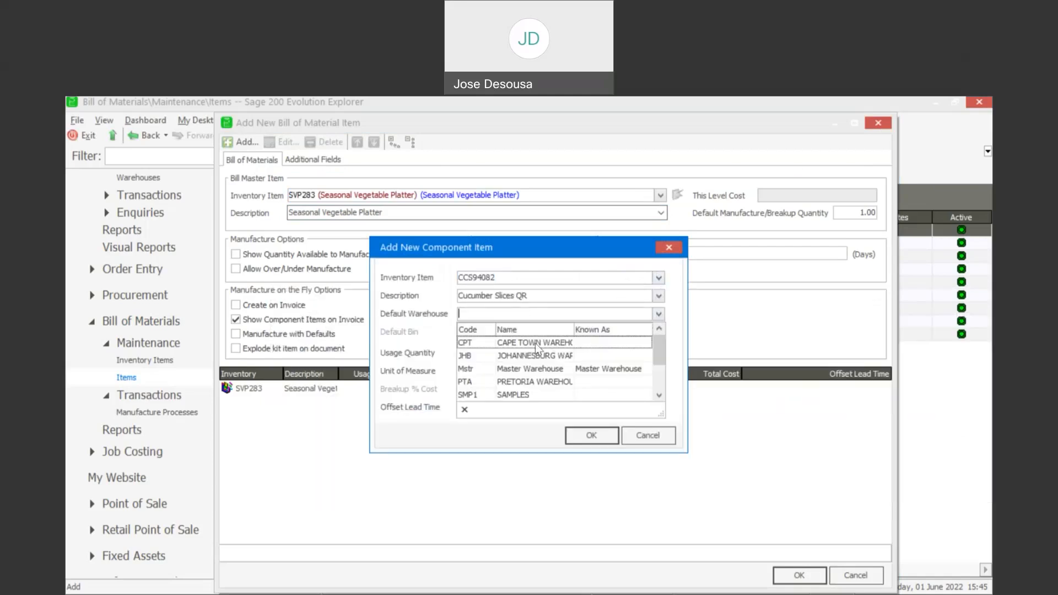
left_click(521, 368)
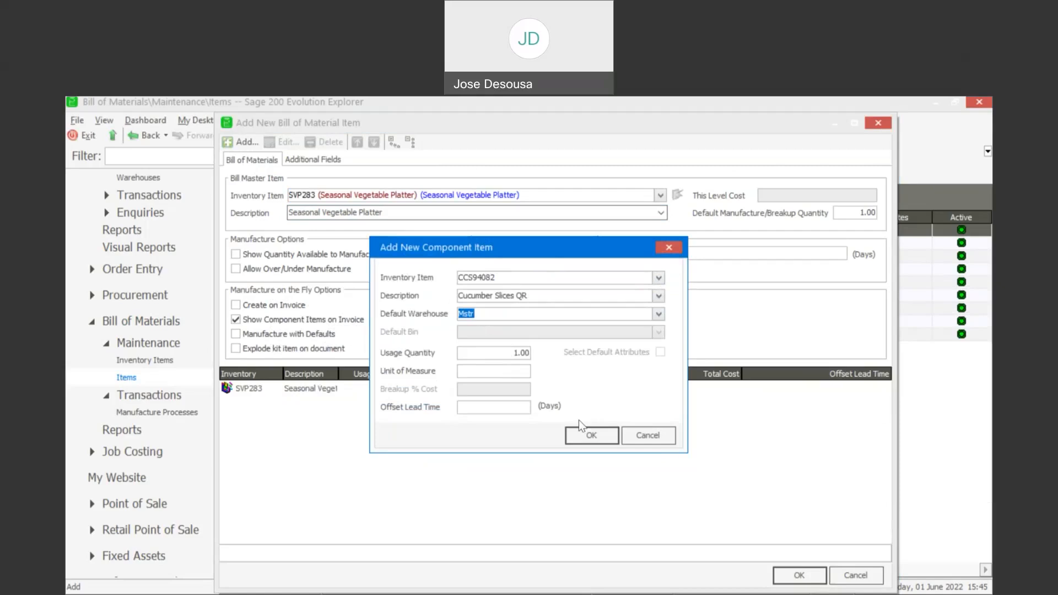
left_click(586, 432)
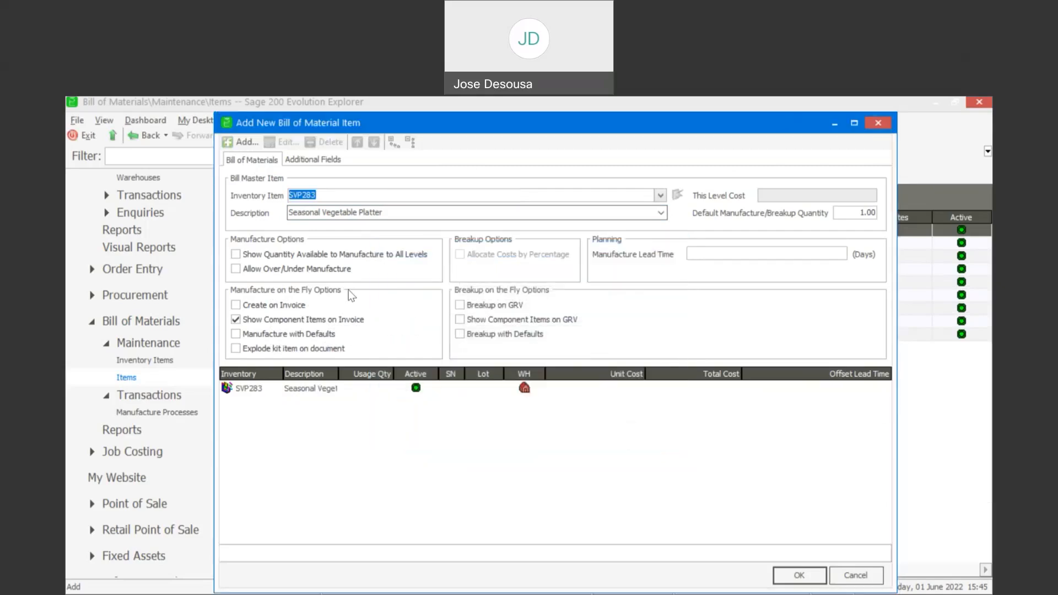
left_click(248, 142)
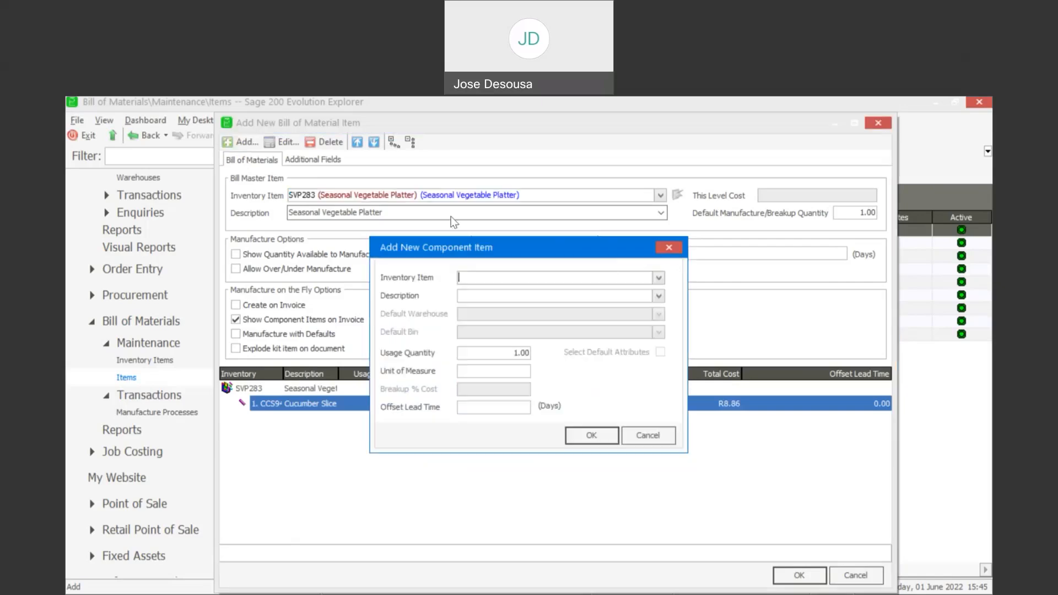
- Add CTO9762 Cherry Tomato Pod from the Mstr warehouse as the second component
left_click(659, 278)
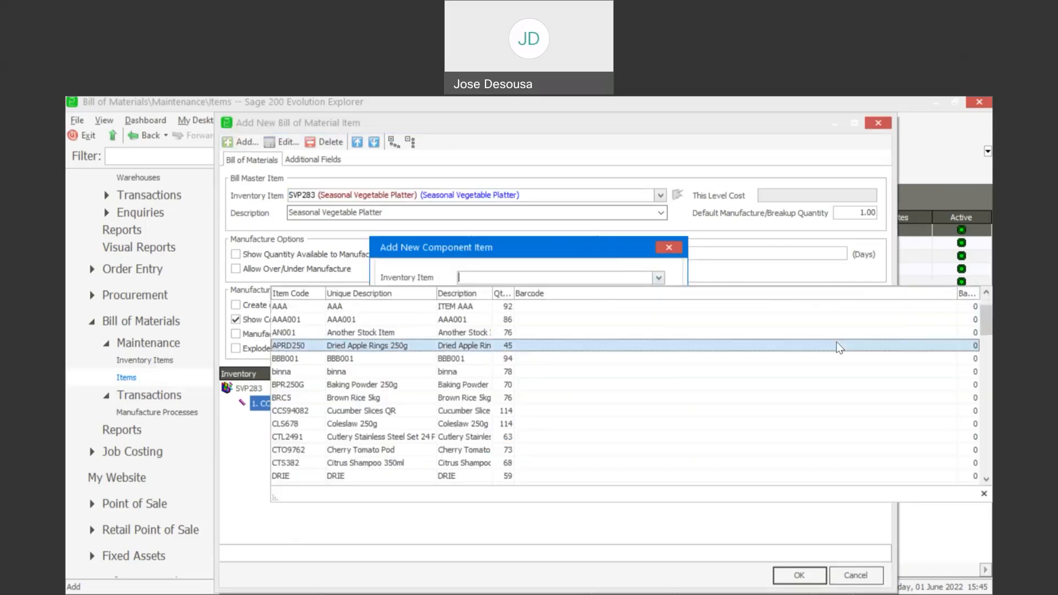
left_click(481, 447)
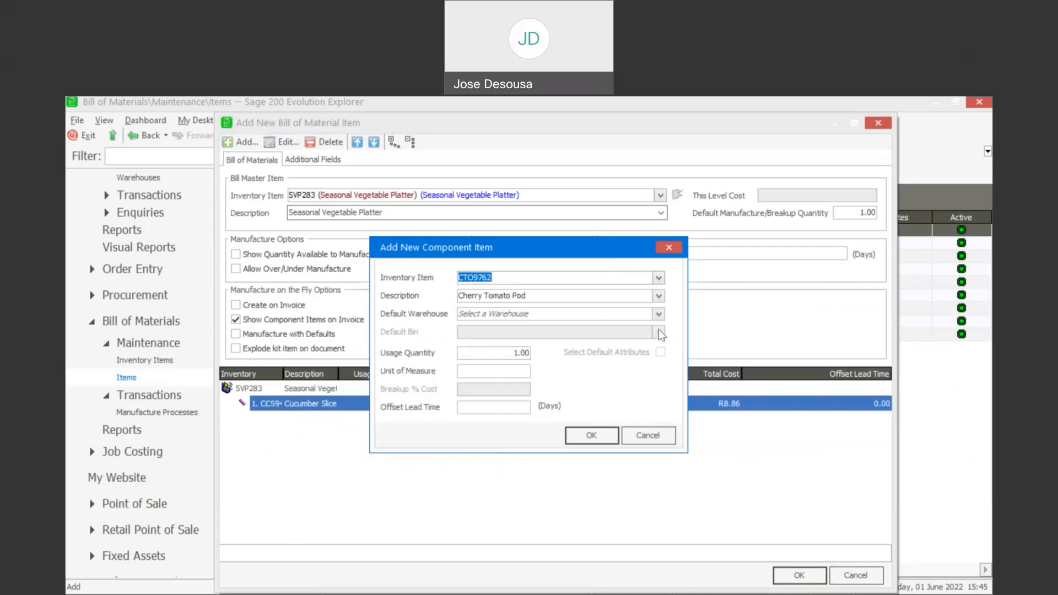
left_click(658, 314)
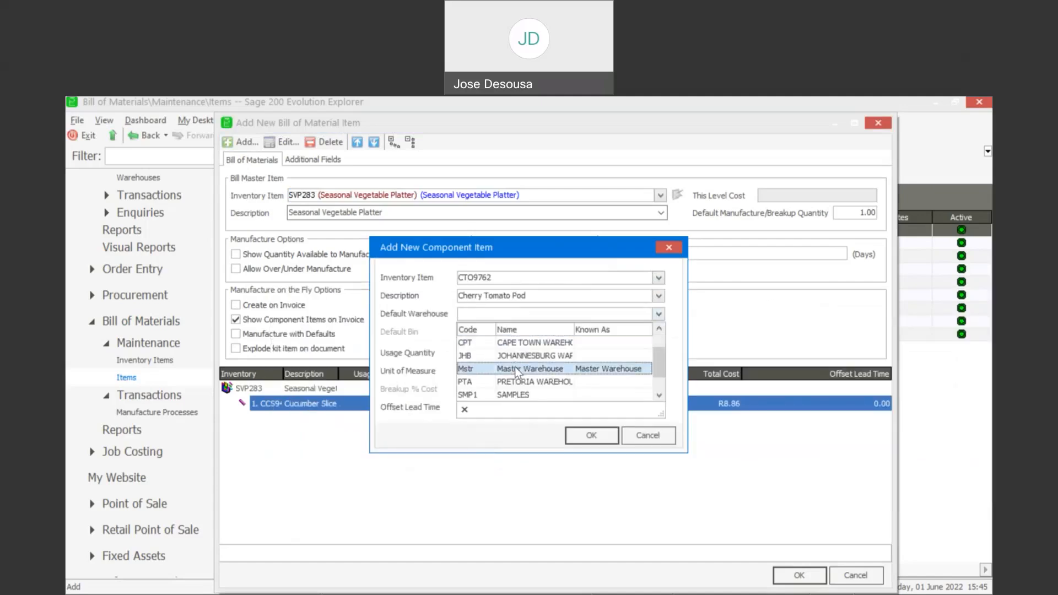
left_click(514, 366)
left_click(590, 436)
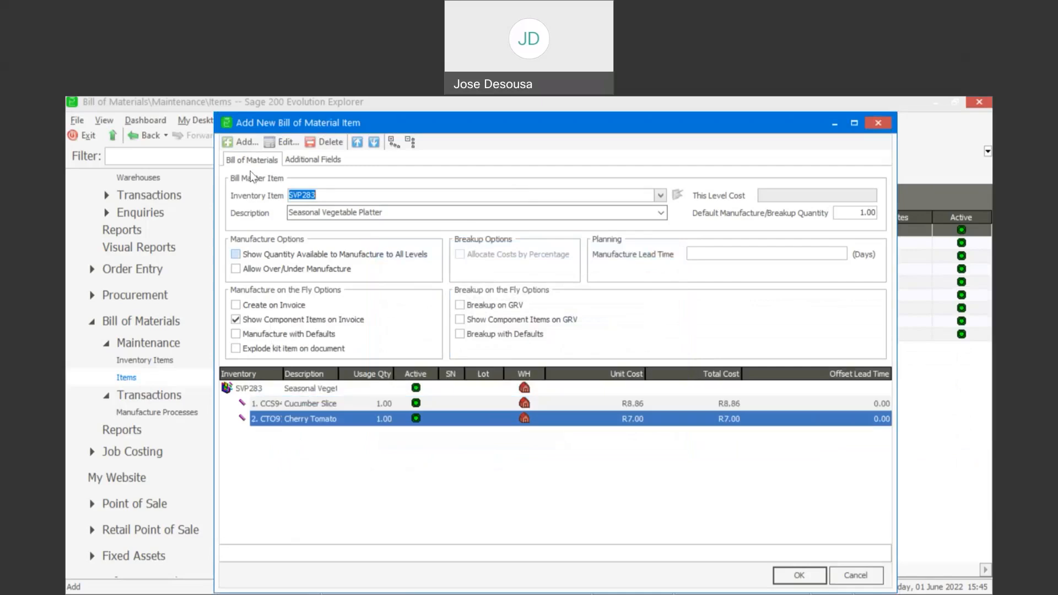
- Add DSG8734 Herbal Dressing from the Mstr warehouse as the third component
left_click(247, 146)
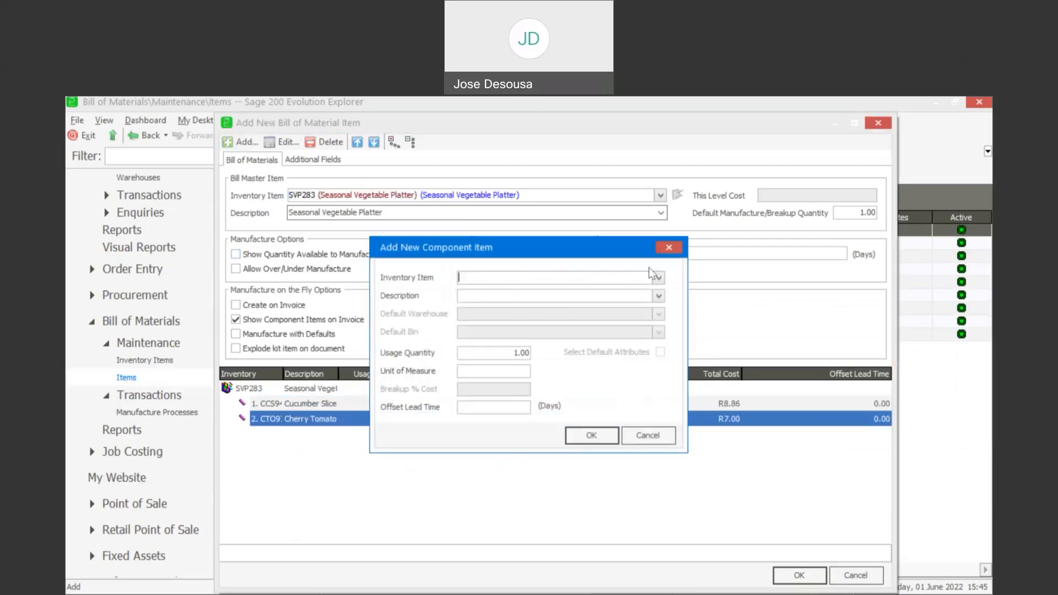
left_click(659, 278)
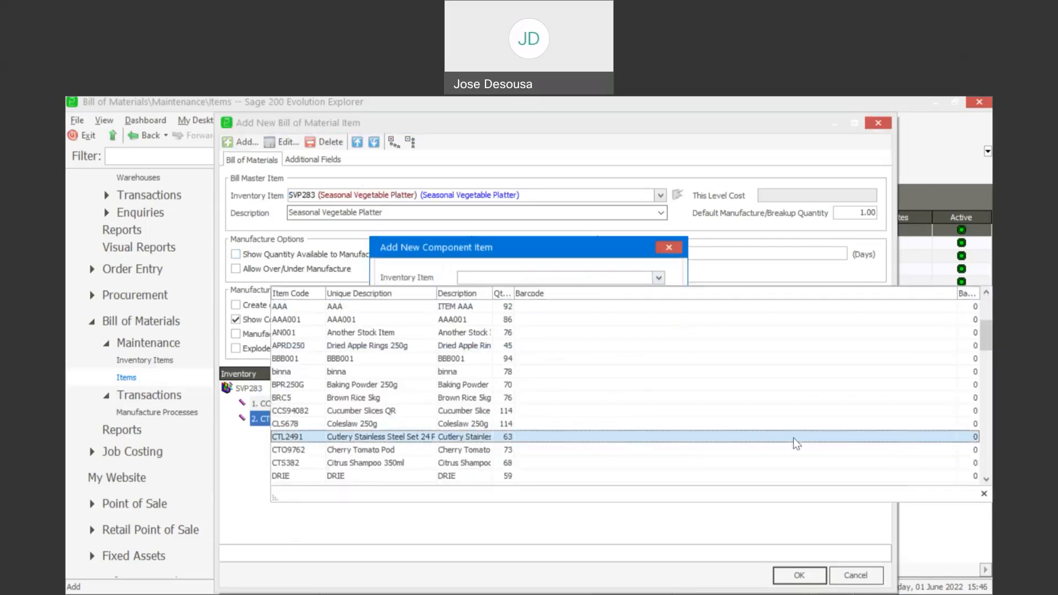
left_click(985, 479)
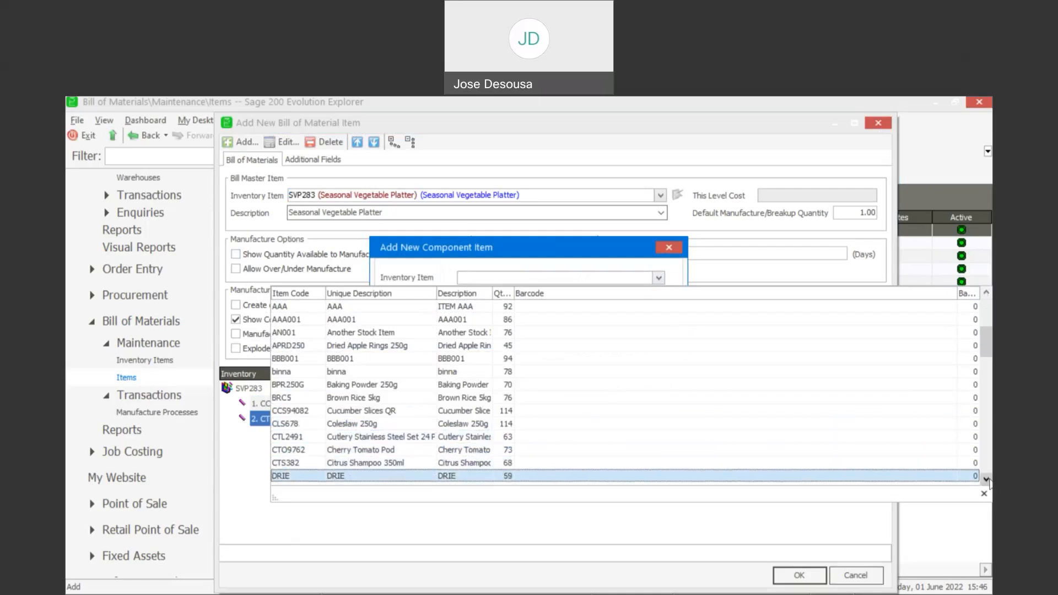
scroll(514, 430, "down", 1)
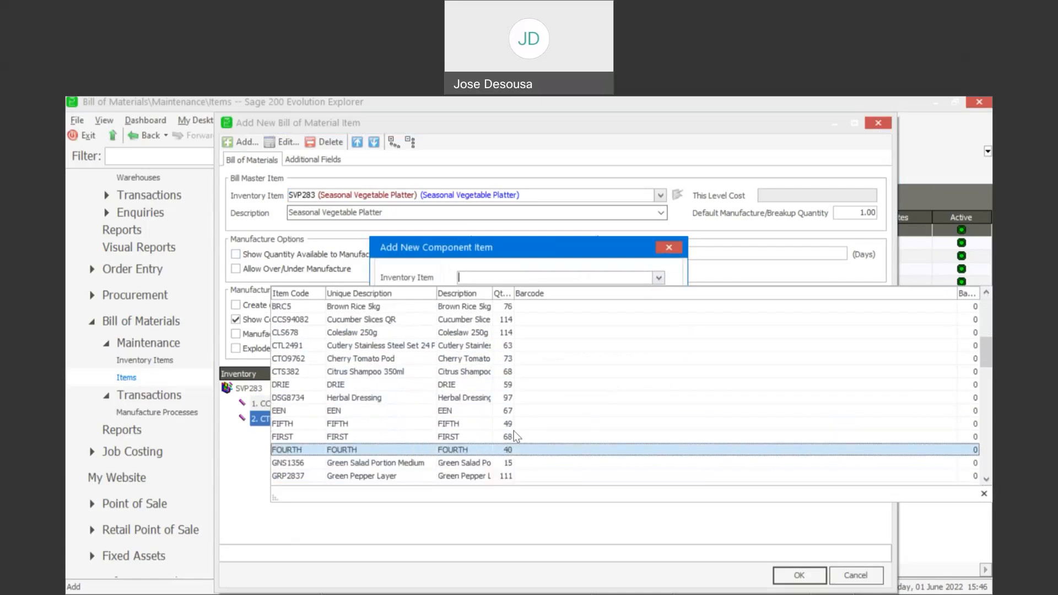
left_click(514, 396)
left_click(659, 314)
left_click(504, 368)
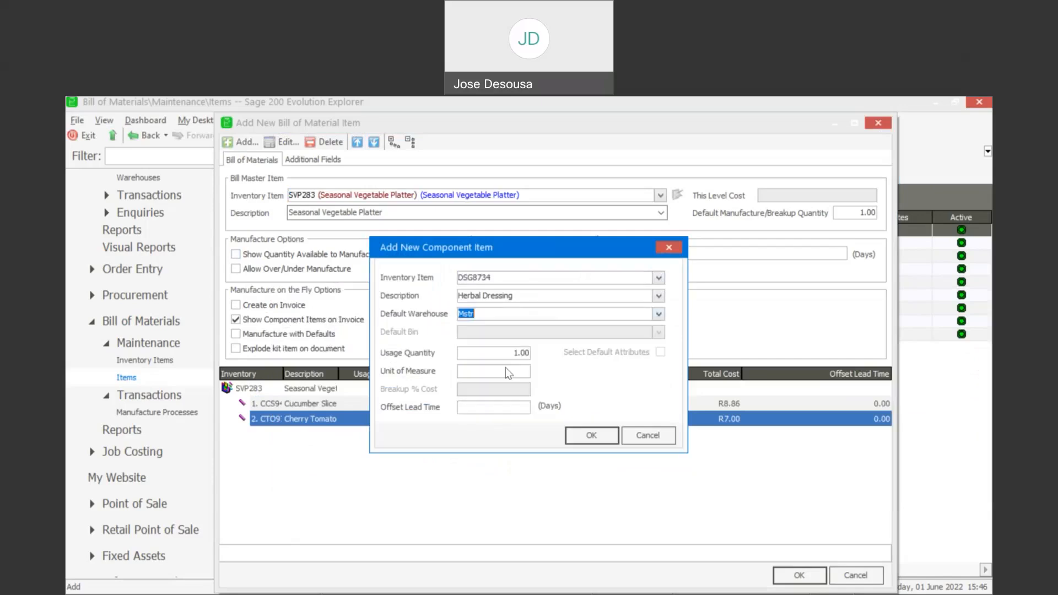
left_click(589, 435)
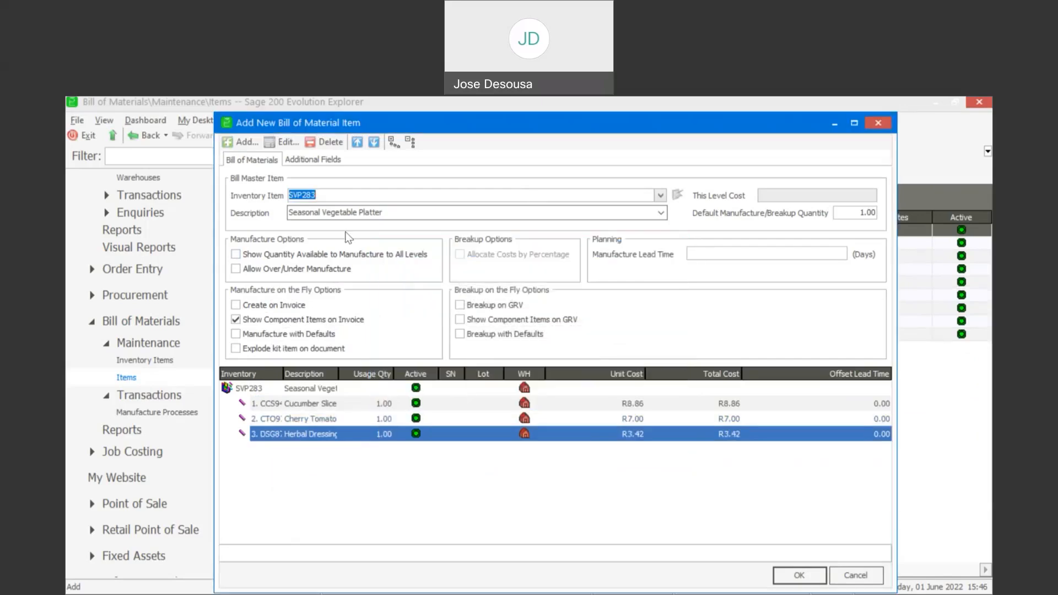
- Add GRP2837 Green Pepper Layer from Mstr as the fourth component and widen the Description column
left_click(247, 145)
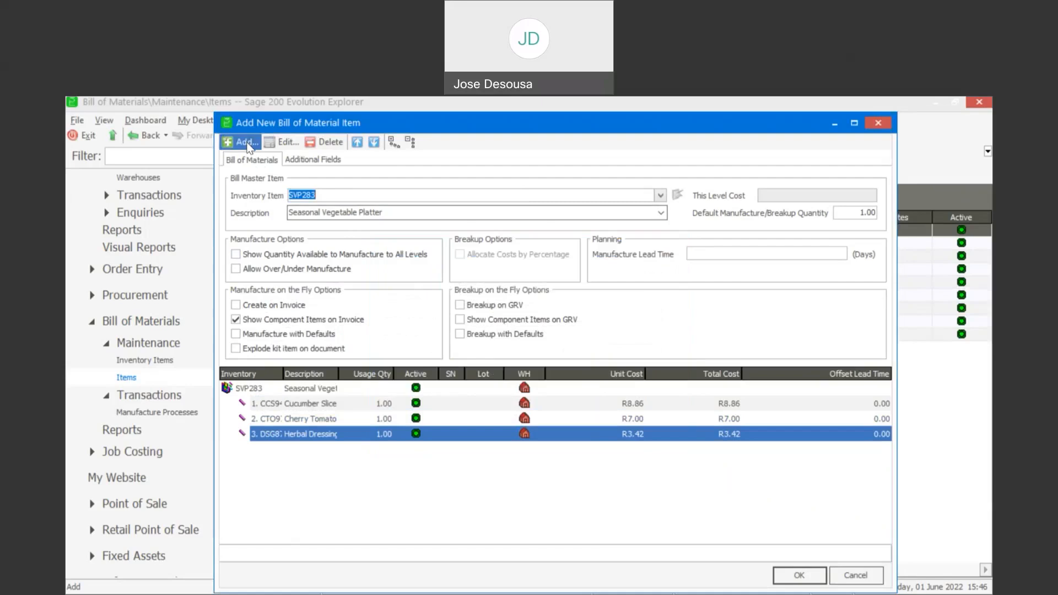
left_click(659, 279)
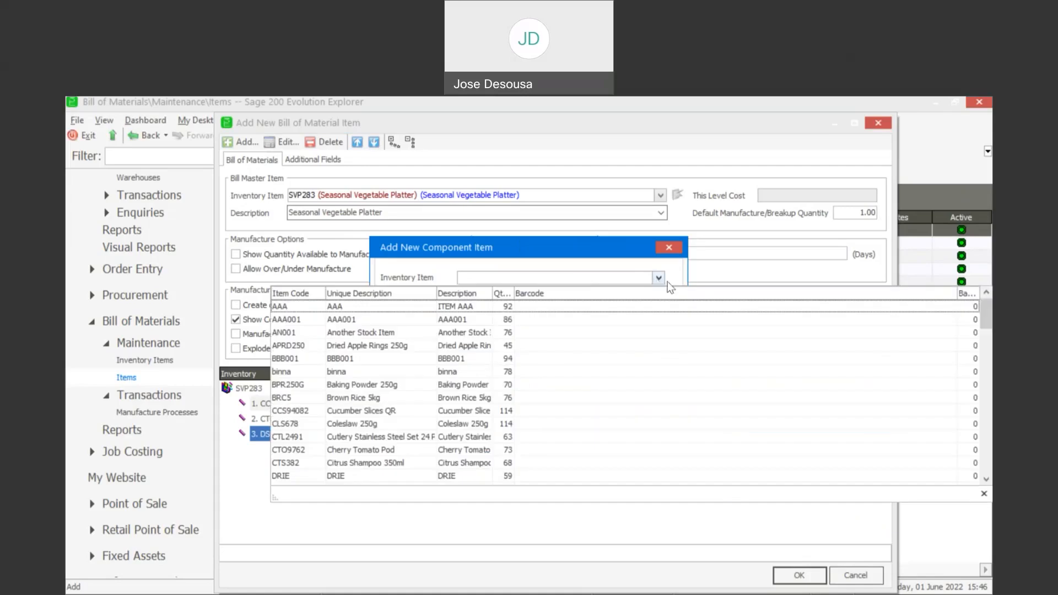
left_click(986, 391)
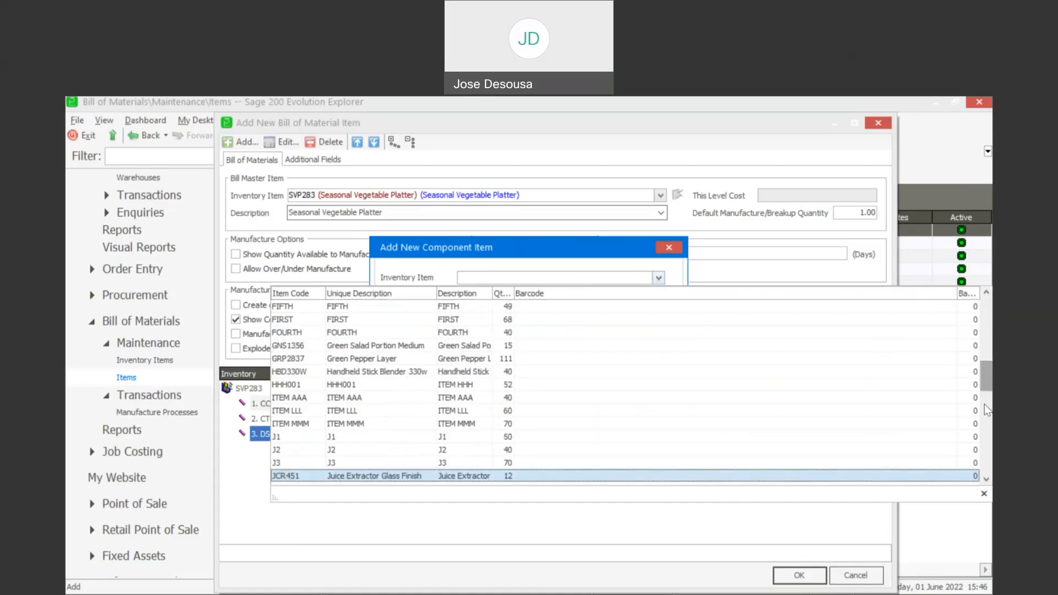
left_click(556, 358)
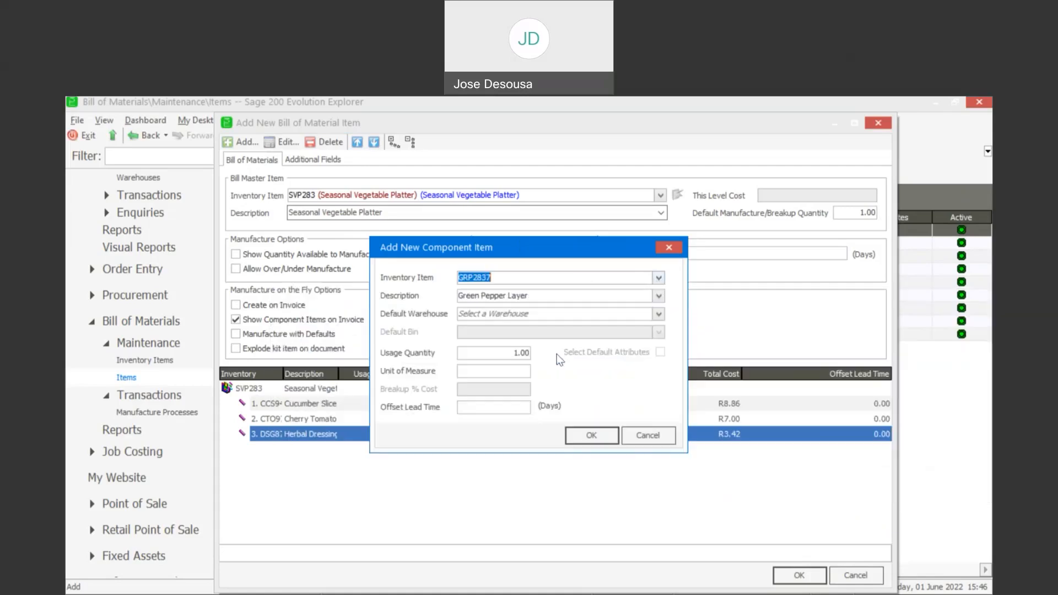
left_click(659, 314)
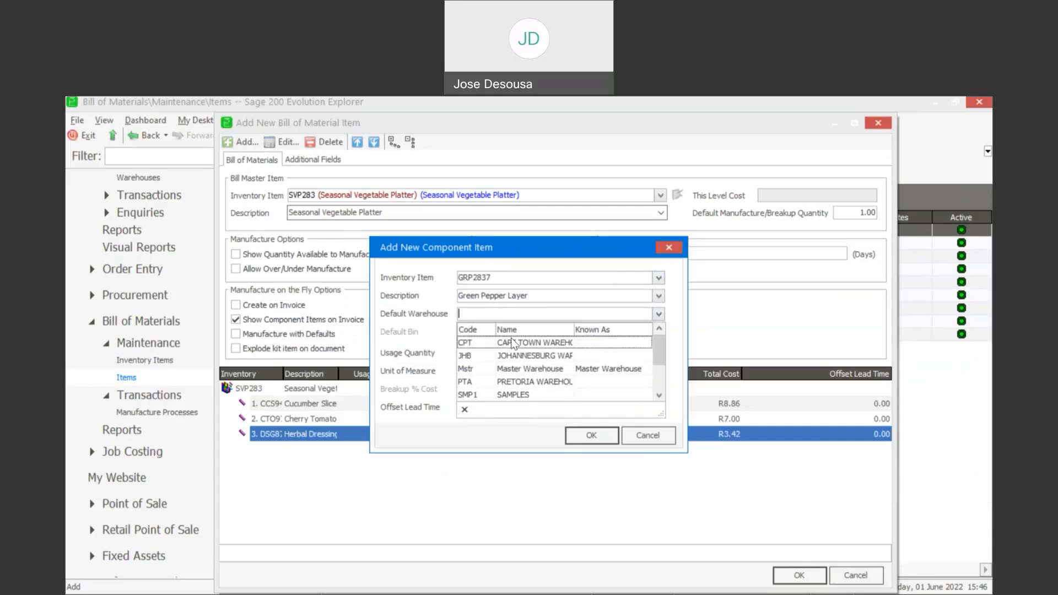
left_click(496, 368)
left_click(570, 434)
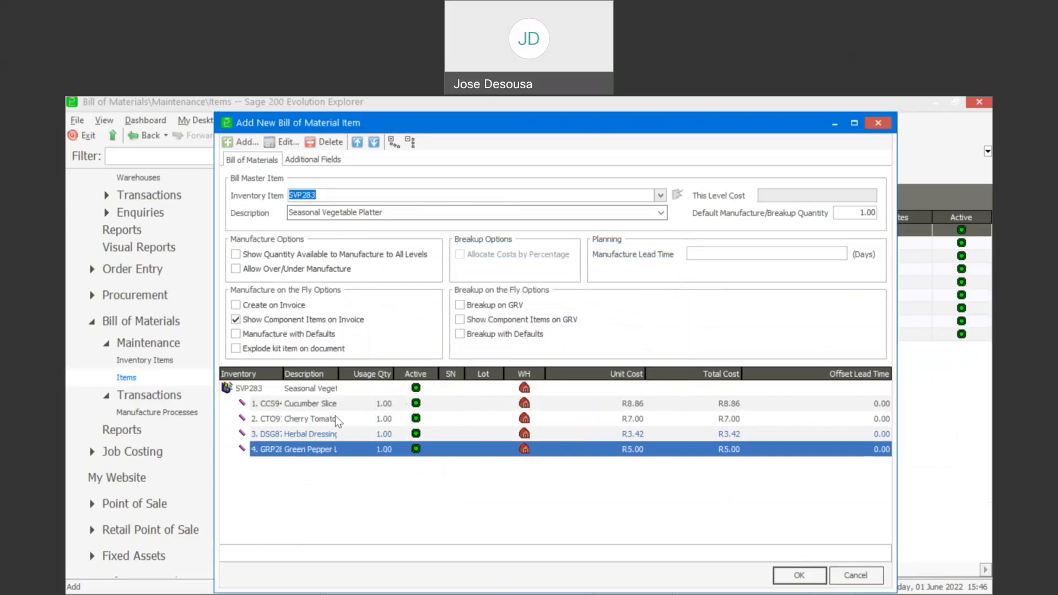
double_click(340, 372)
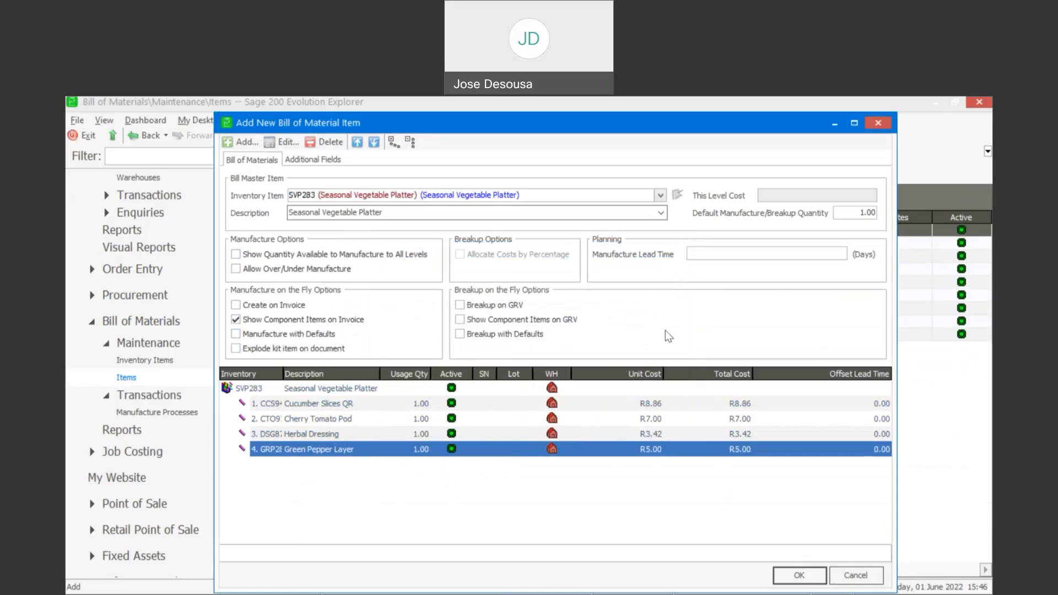
- Save the SVP283 Seasonal Vegetable Platter bill with its four components
left_click(792, 581)
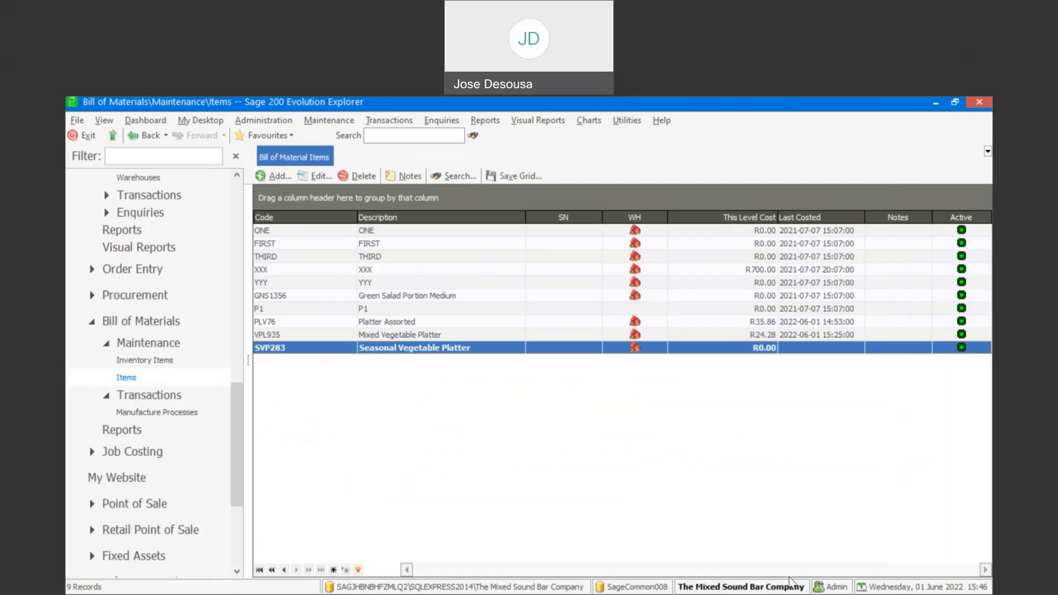
- Go to Manufacture Processes and start new process MFP00028
left_click(202, 413)
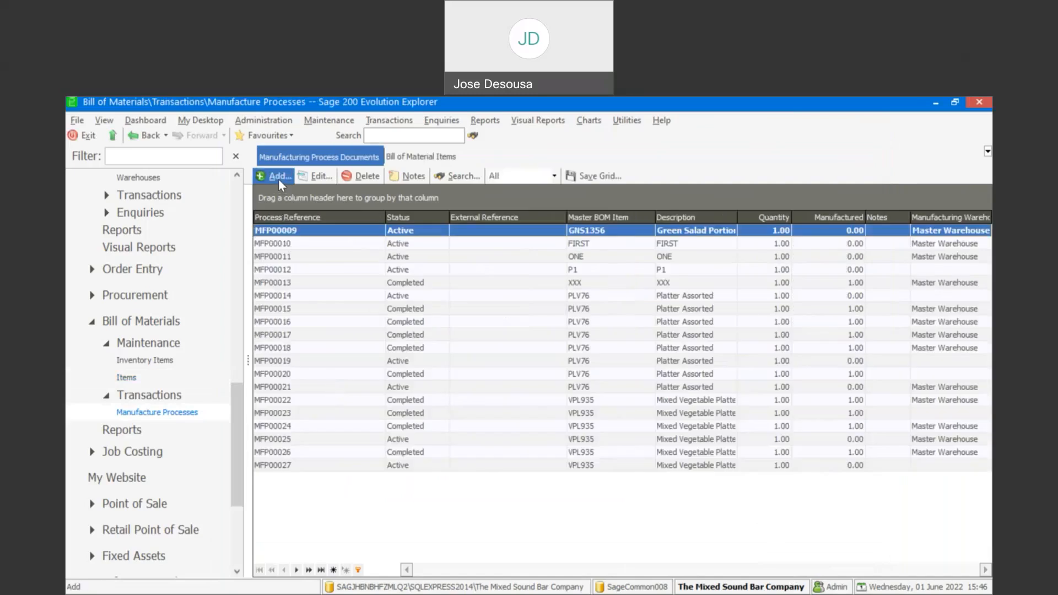
left_click(279, 178)
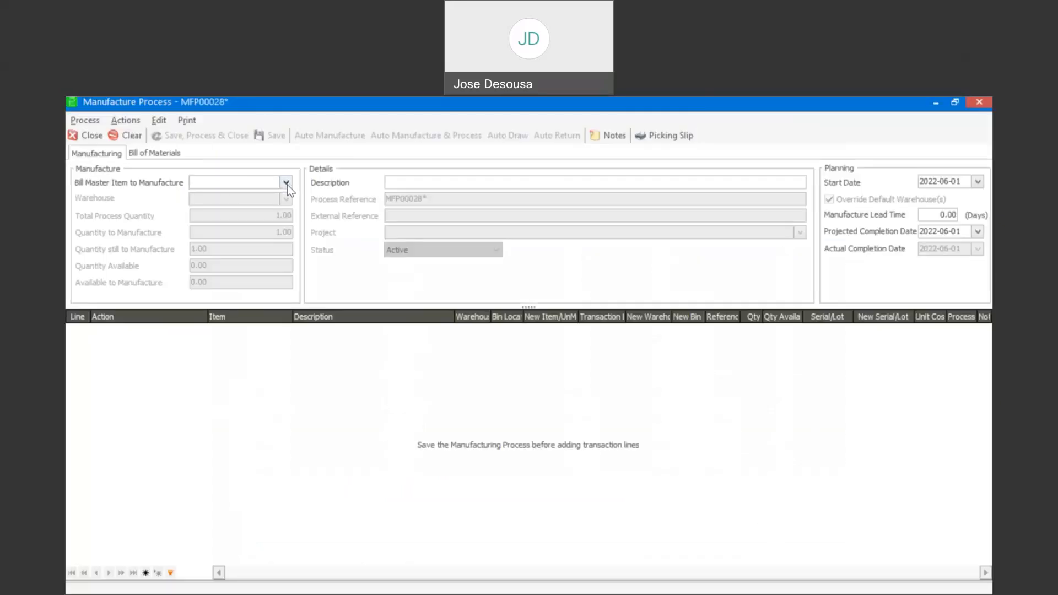
- Set MFP00028 to manufacture SVP283 Seasonal Vegetable Platter from the Mstr warehouse, quantity 1.00
left_click(286, 184)
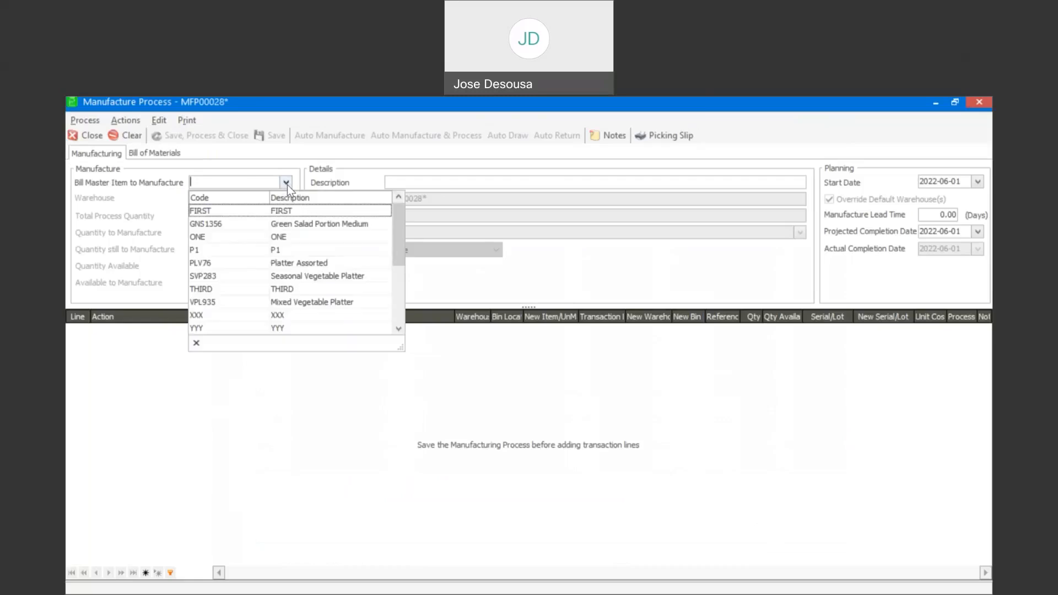
left_click(331, 280)
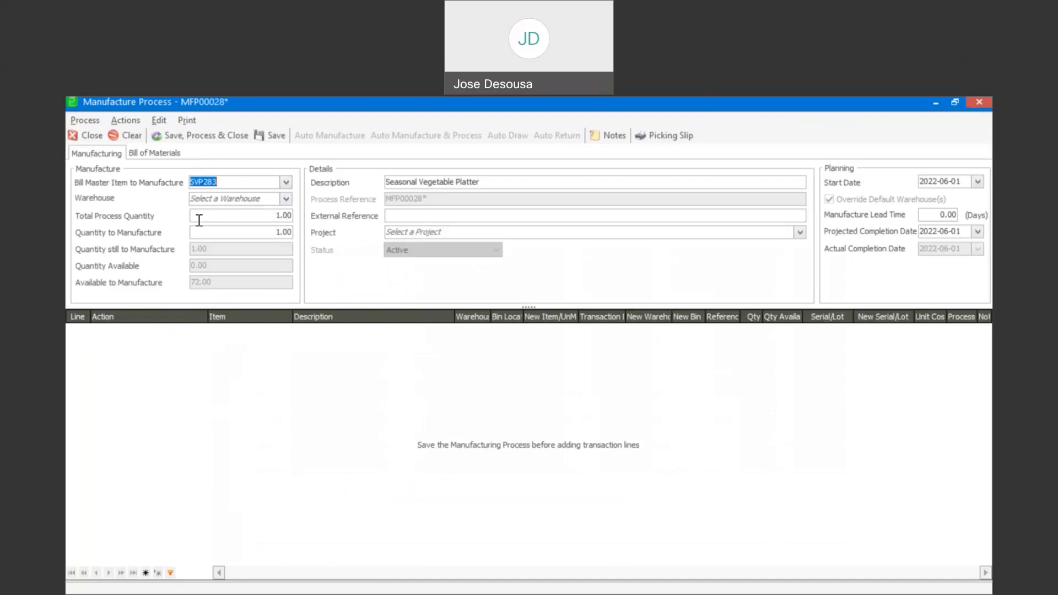
left_click(285, 200)
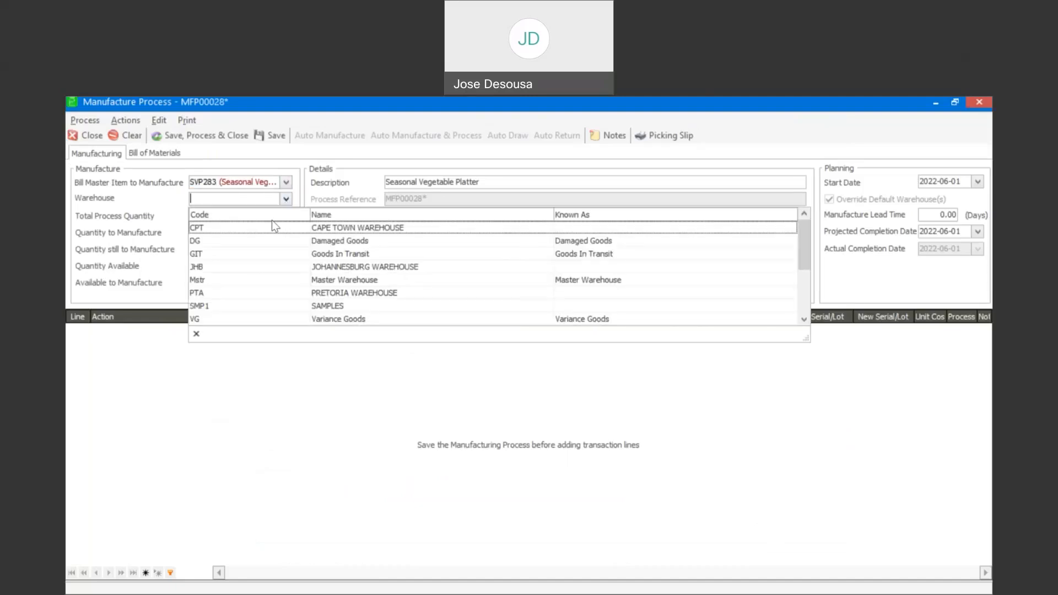
left_click(248, 280)
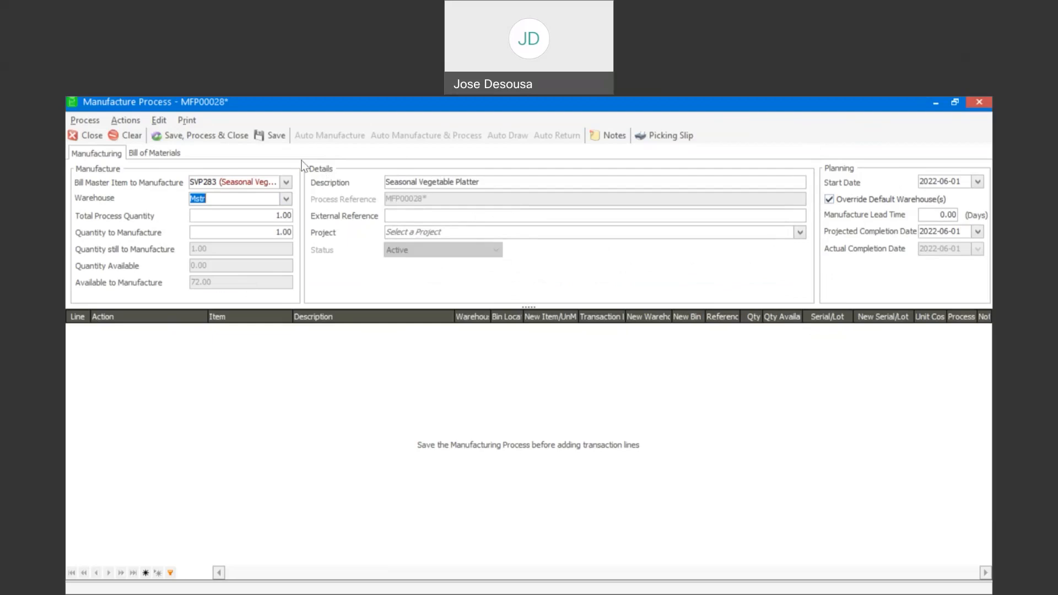
- Save MFP00028, auto-draw its four component lines, and process it
left_click(278, 140)
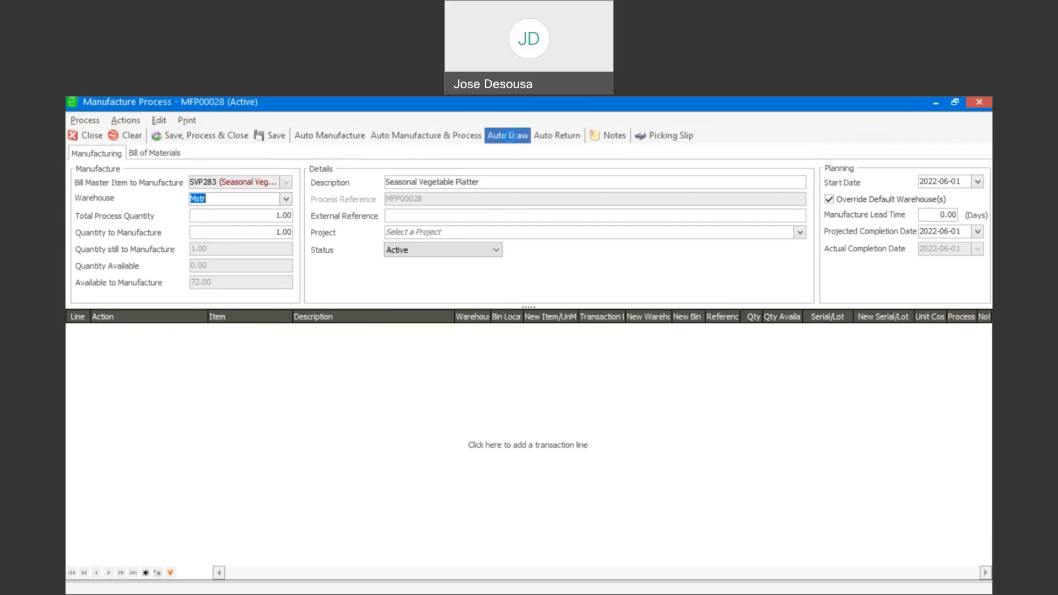
left_click(509, 137)
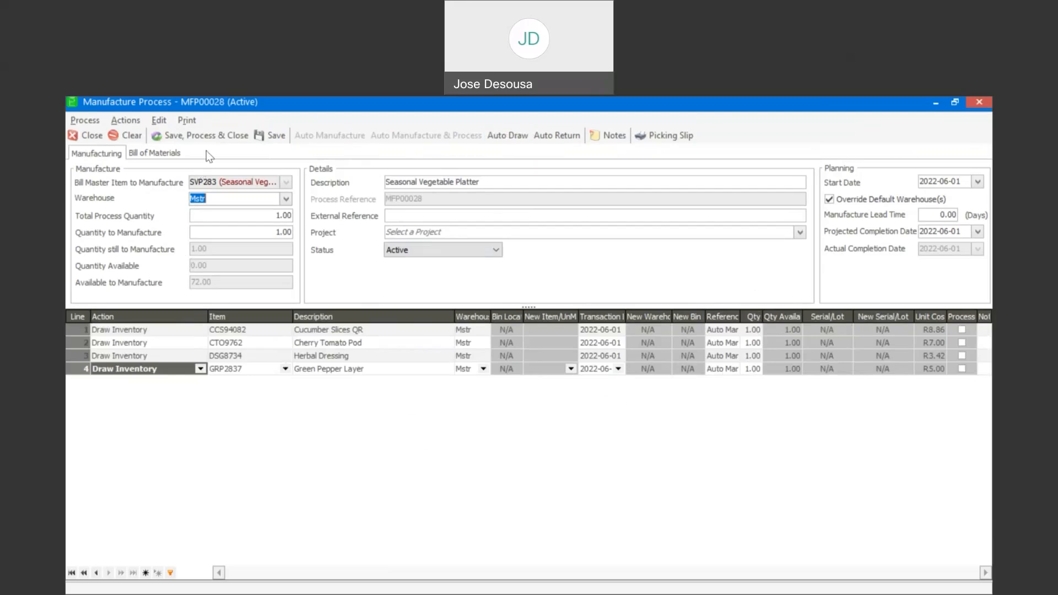
left_click(216, 139)
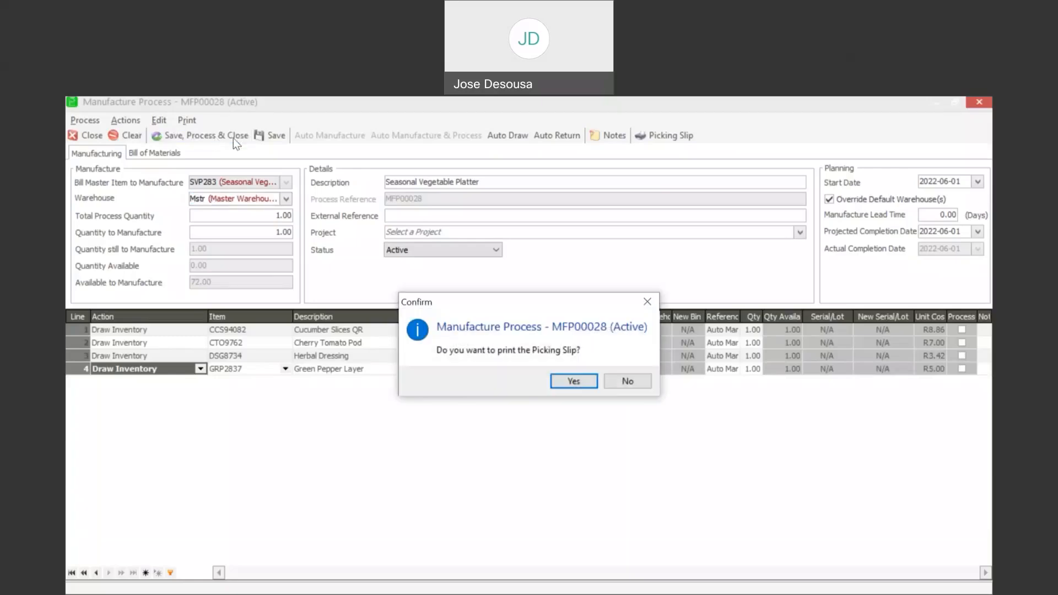
- Preview the MFP00028 picking slip, then close the preview
left_click(564, 379)
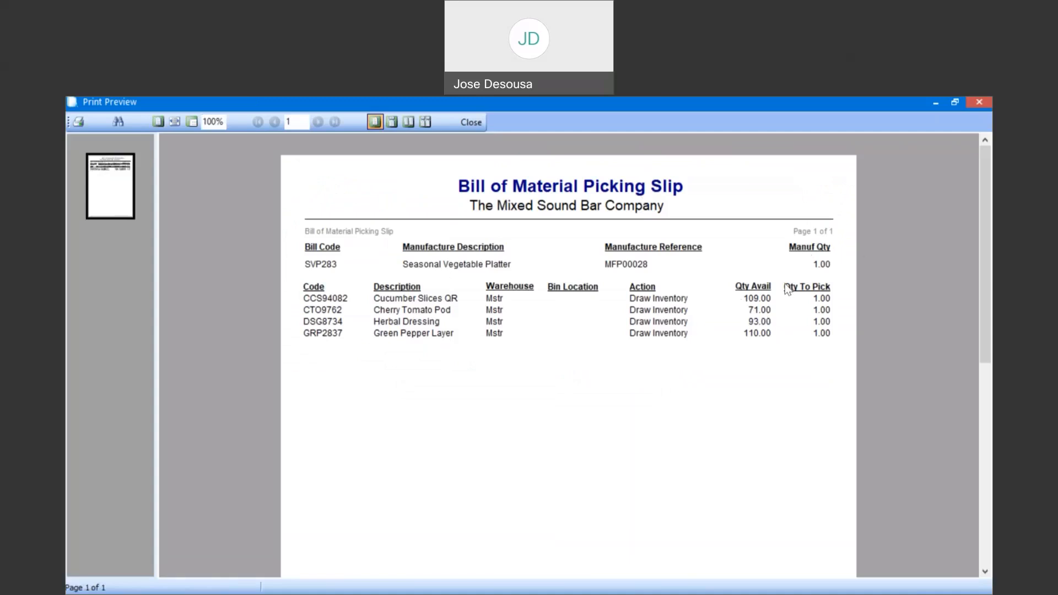
left_click(475, 123)
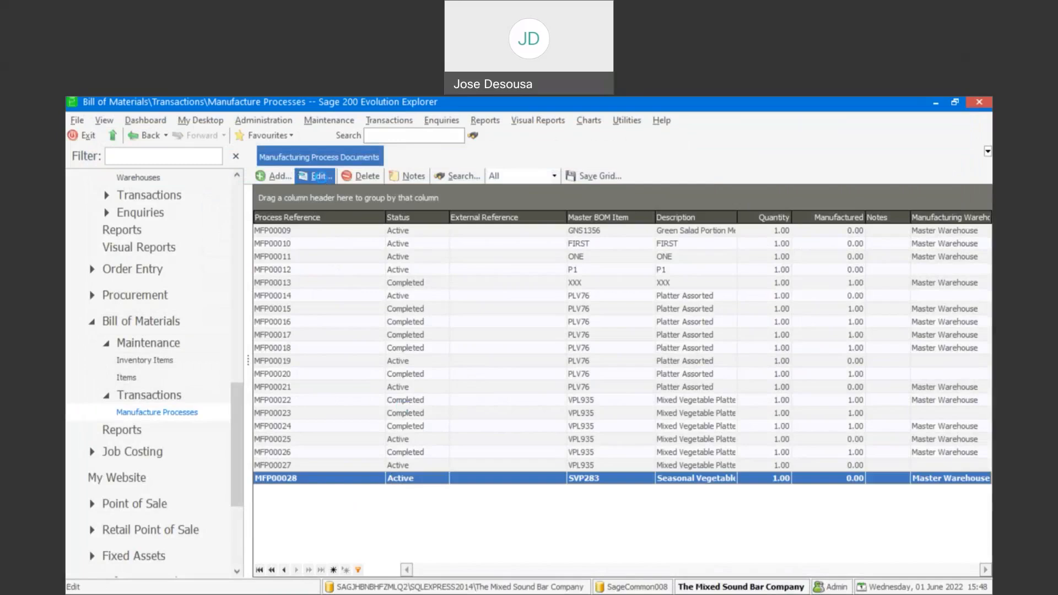
- Reopen MFP00028 and add a Manufacture Inventory line for 1.00 SVP283, discarding the extra empty line
left_click(319, 176)
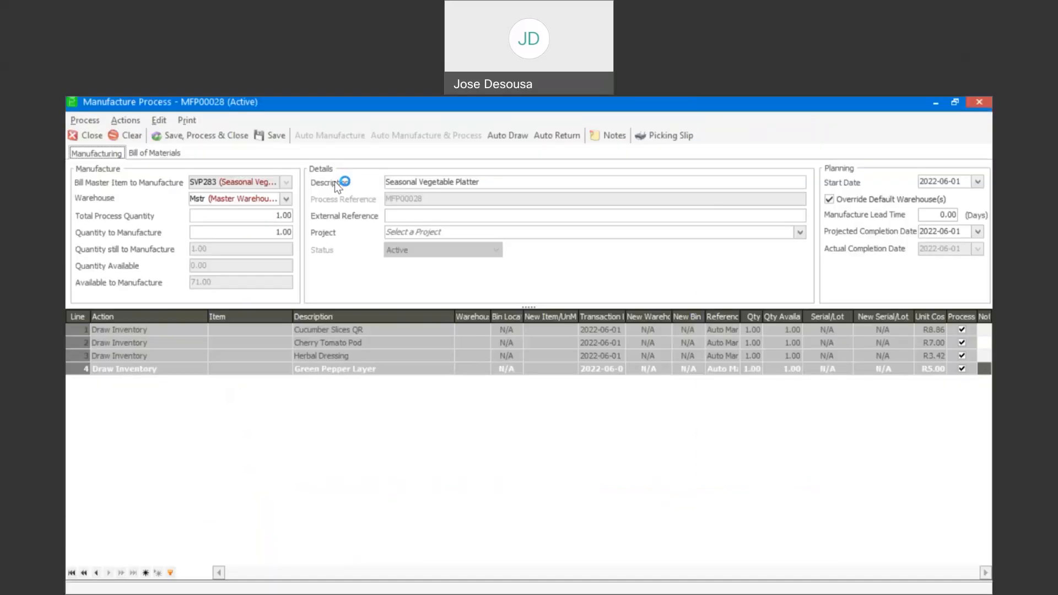
left_click(197, 381)
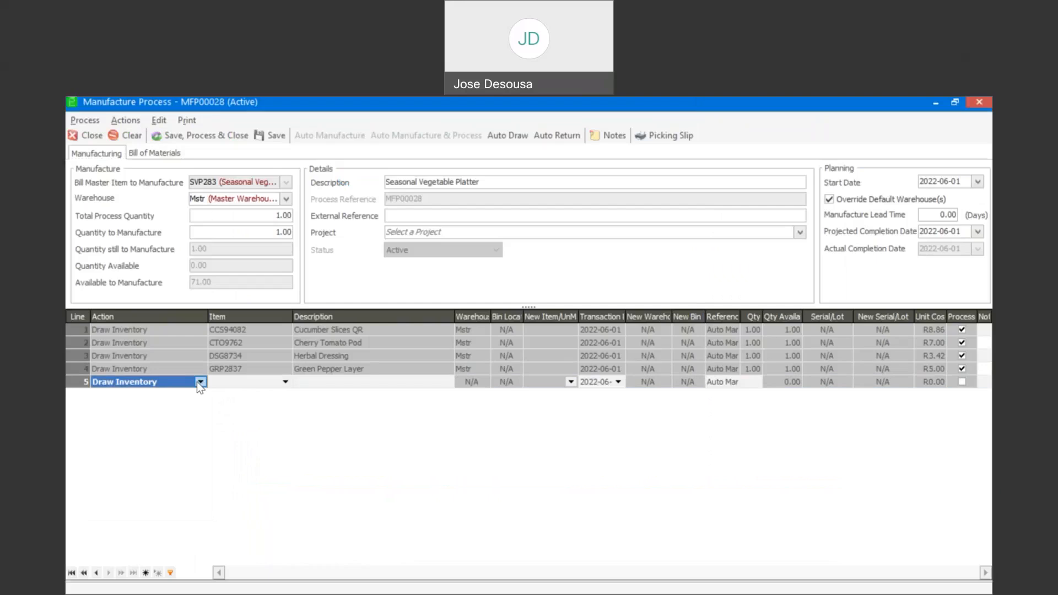
left_click(199, 382)
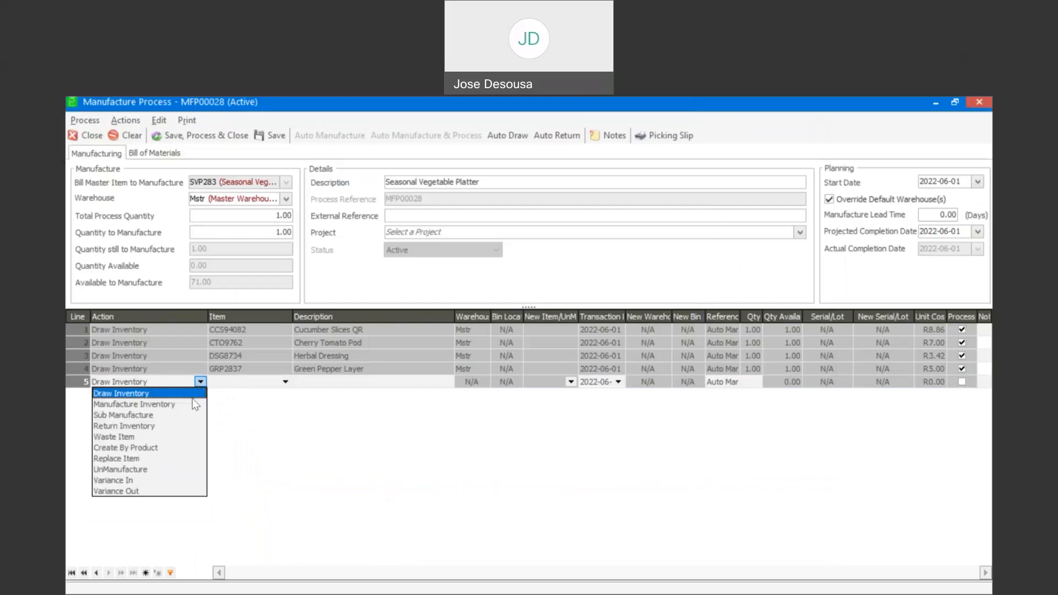
left_click(192, 406)
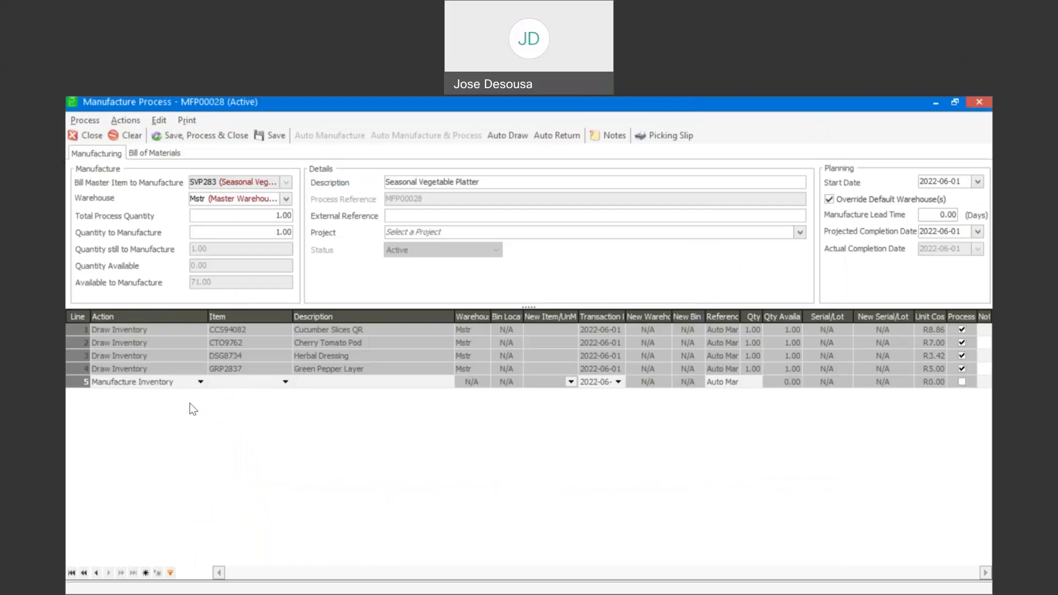
key("Tab")
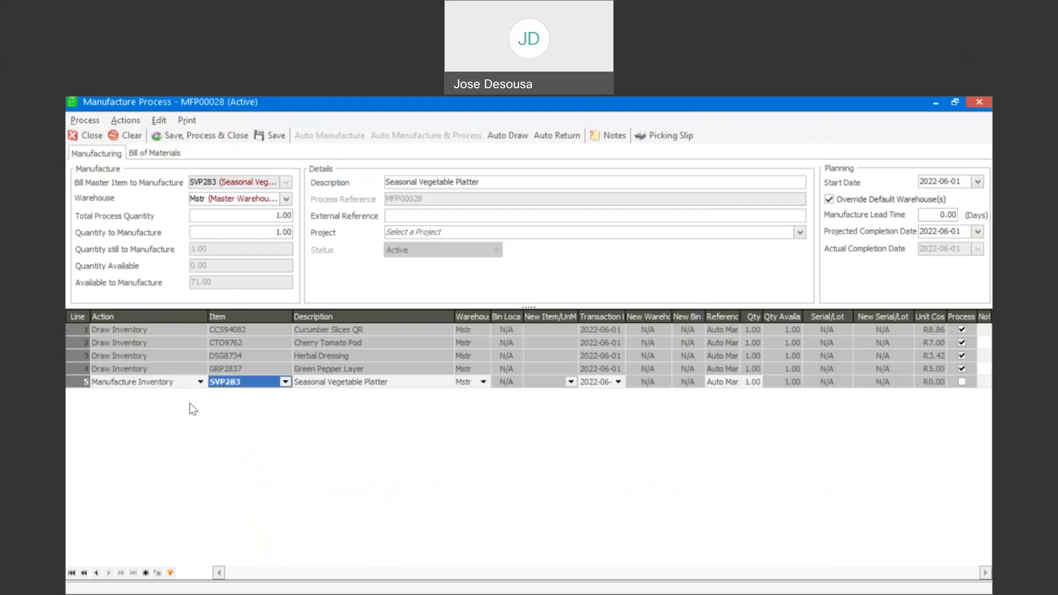
key("Tab")
key("Tab")
key("Tab")
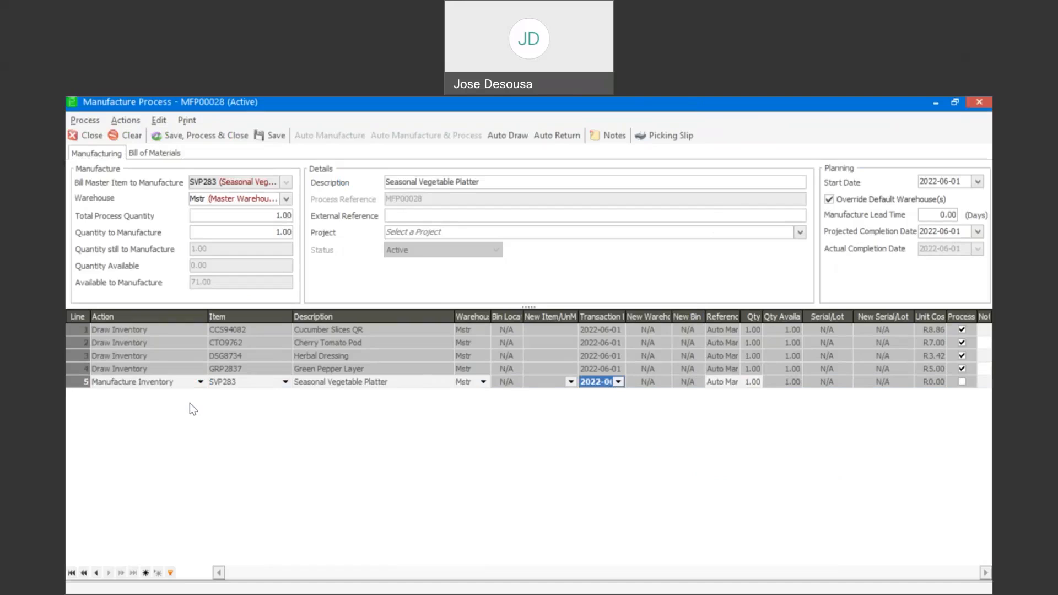
key("Tab")
key("Tab")
key("Tab")
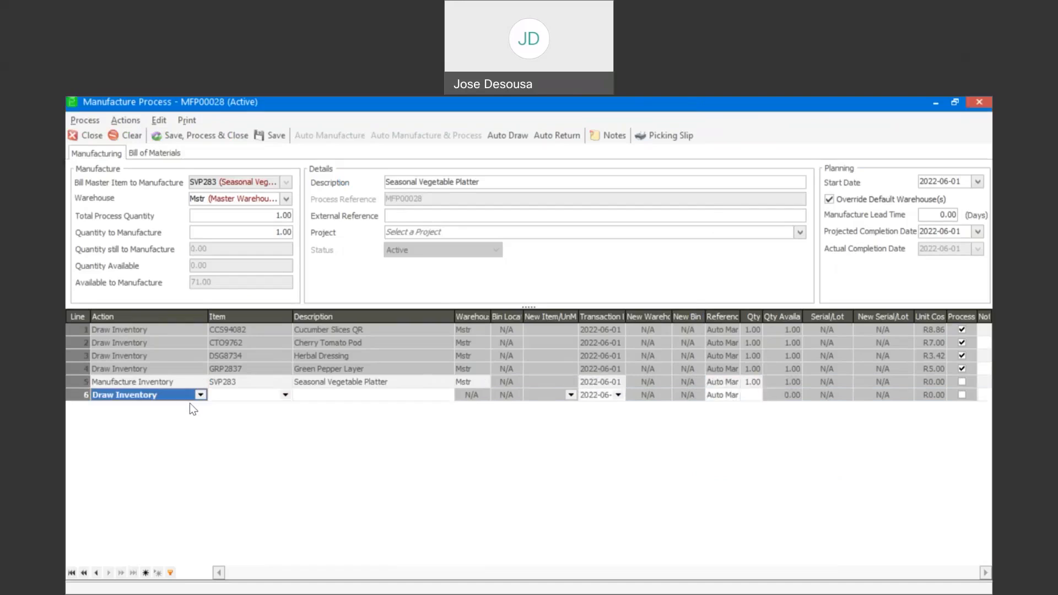
key("Up")
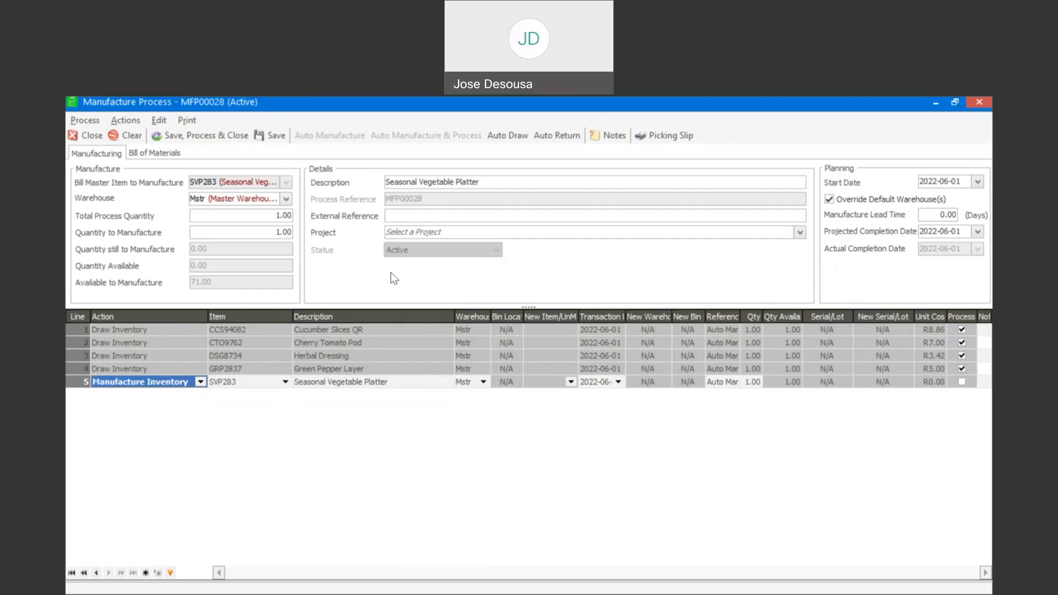
- Save and process MFP00028, accepting the picking-slip print and dismissing the no-records message
left_click(225, 138)
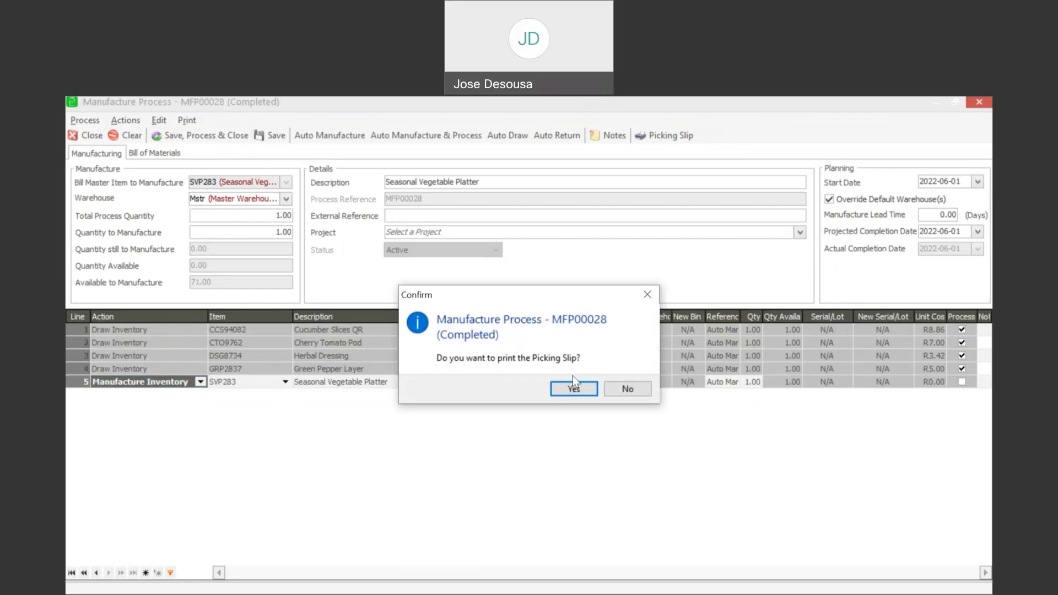
left_click(578, 392)
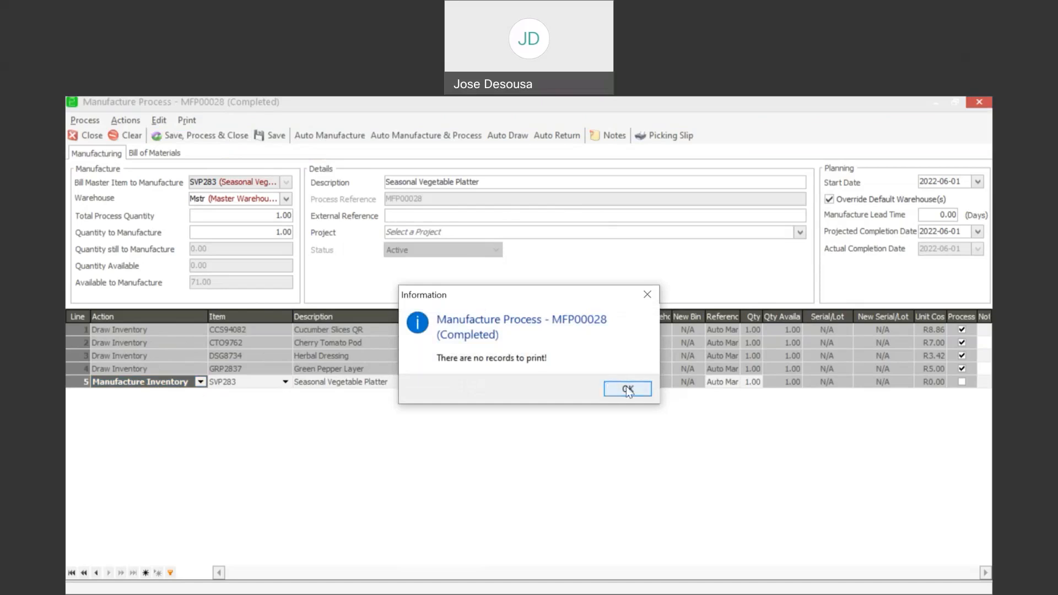
left_click(628, 389)
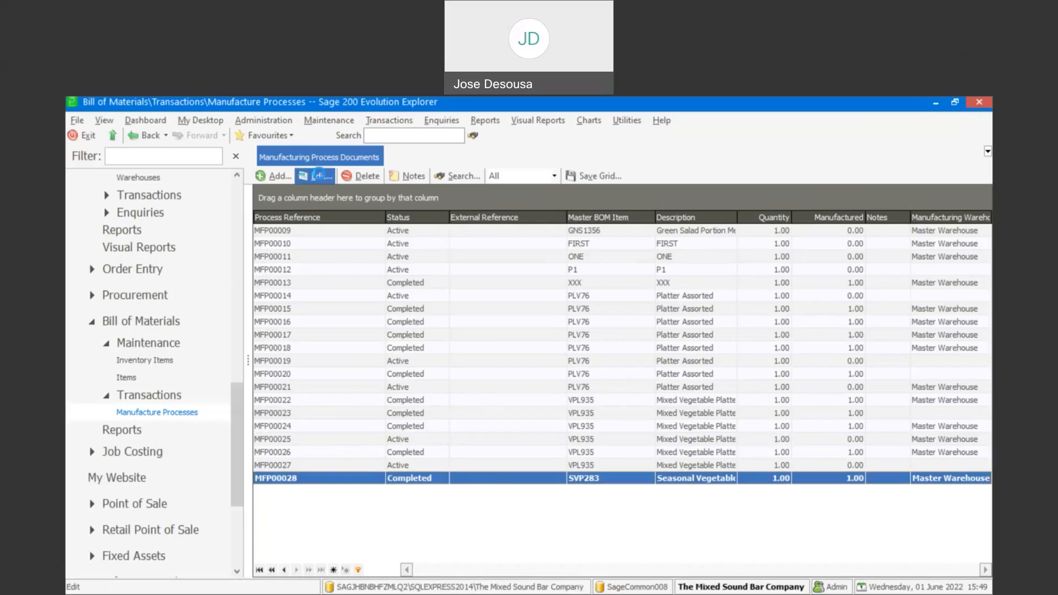
left_click(319, 174)
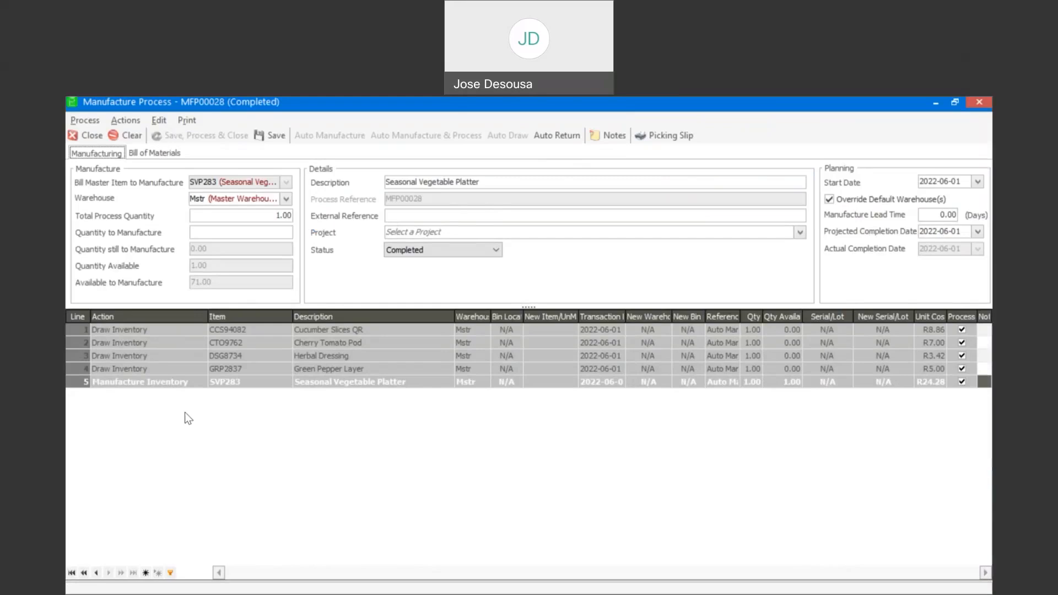
left_click(98, 136)
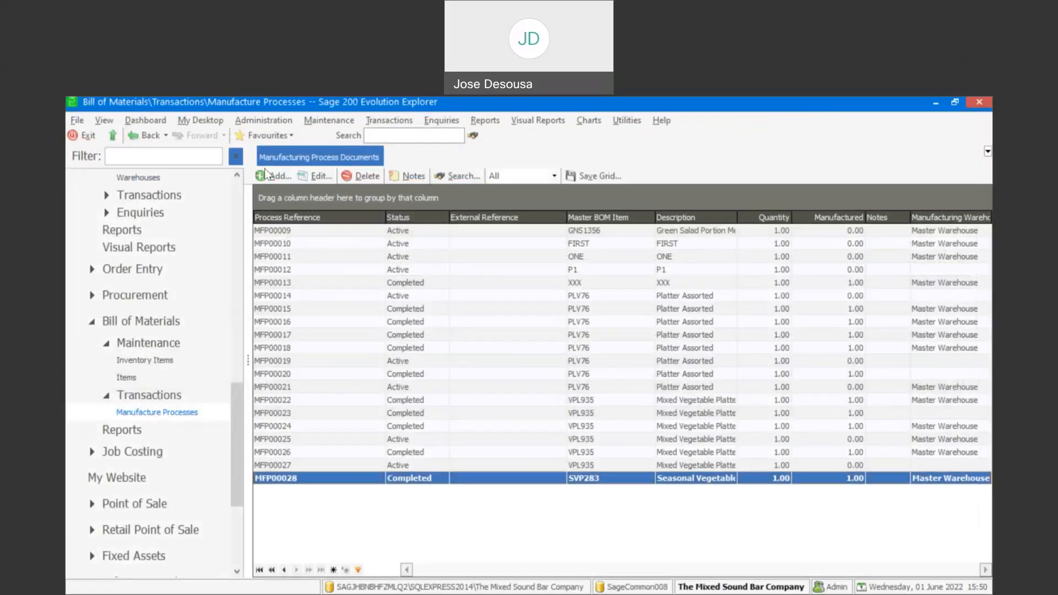
- Start a new process for SVP283 Seasonal Vegetable Platter drawing from the Master Warehouse
left_click(275, 177)
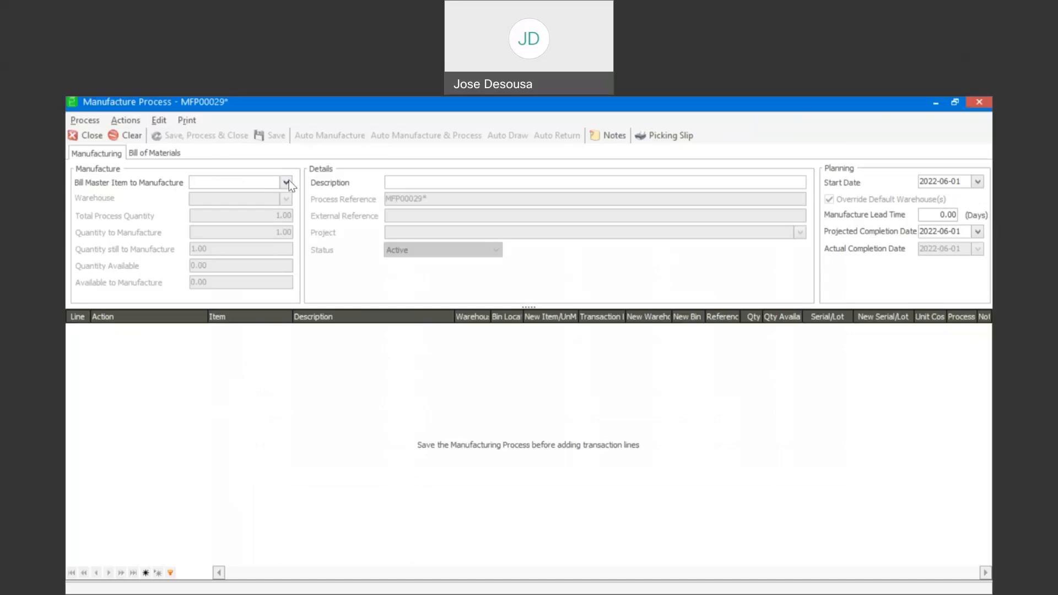
left_click(289, 180)
left_click(306, 276)
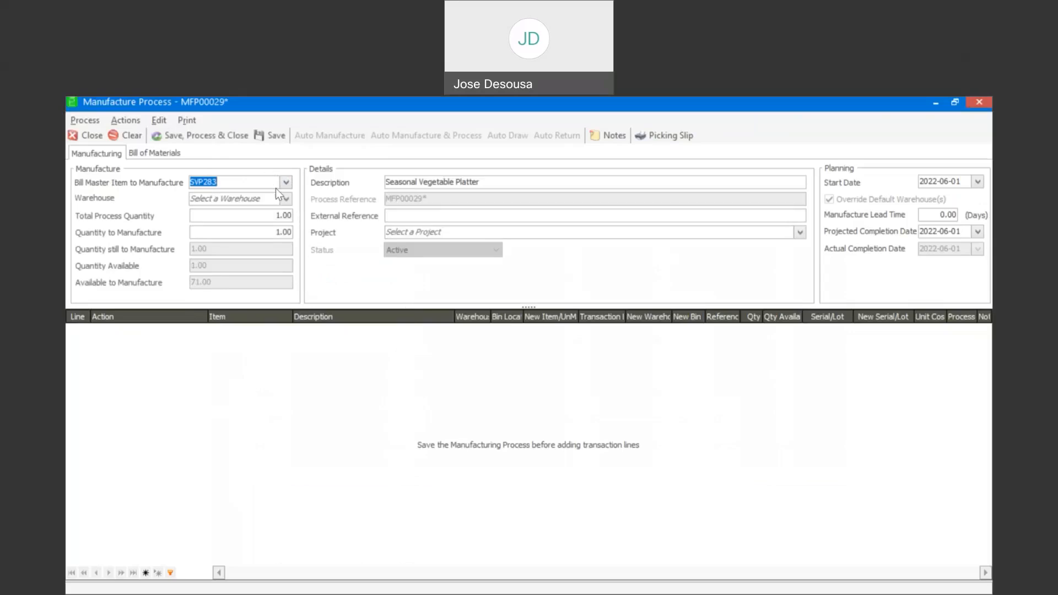
left_click(287, 199)
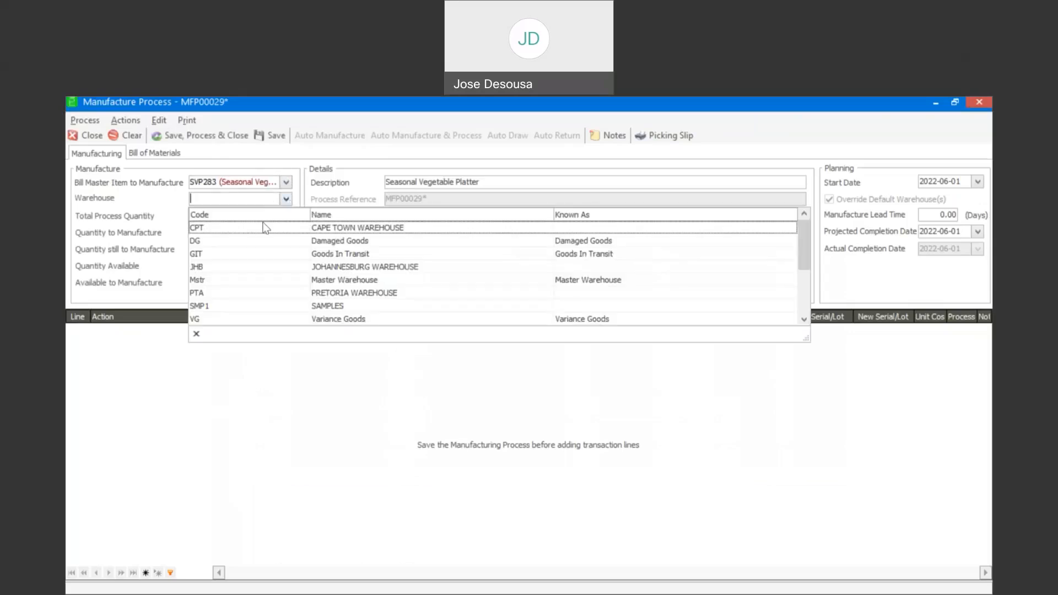
left_click(225, 281)
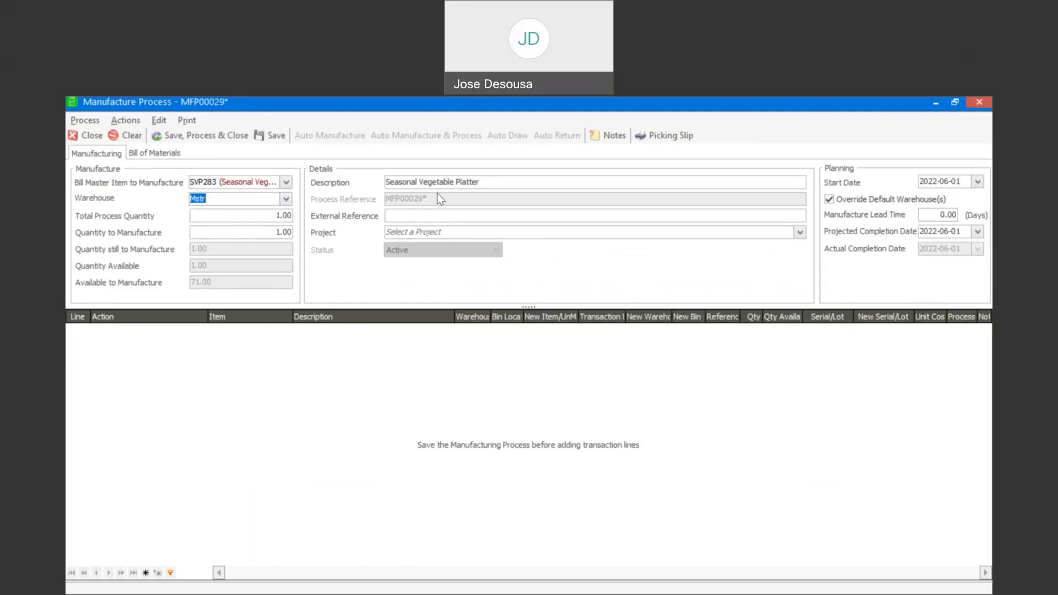
- Save MFP00029, auto-generate its draw and manufacture lines, and process it
left_click(272, 137)
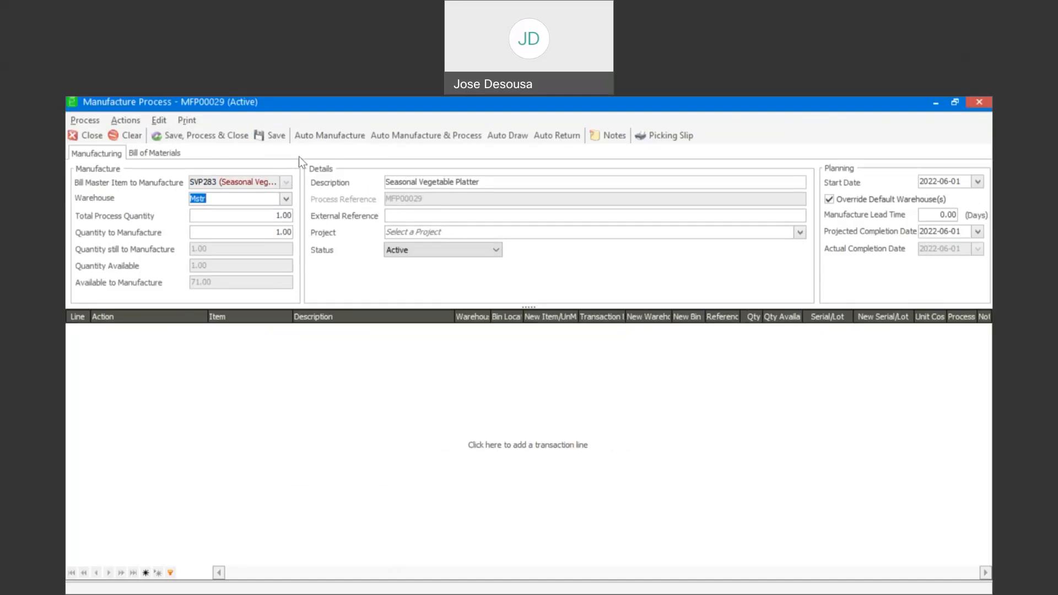
left_click(339, 138)
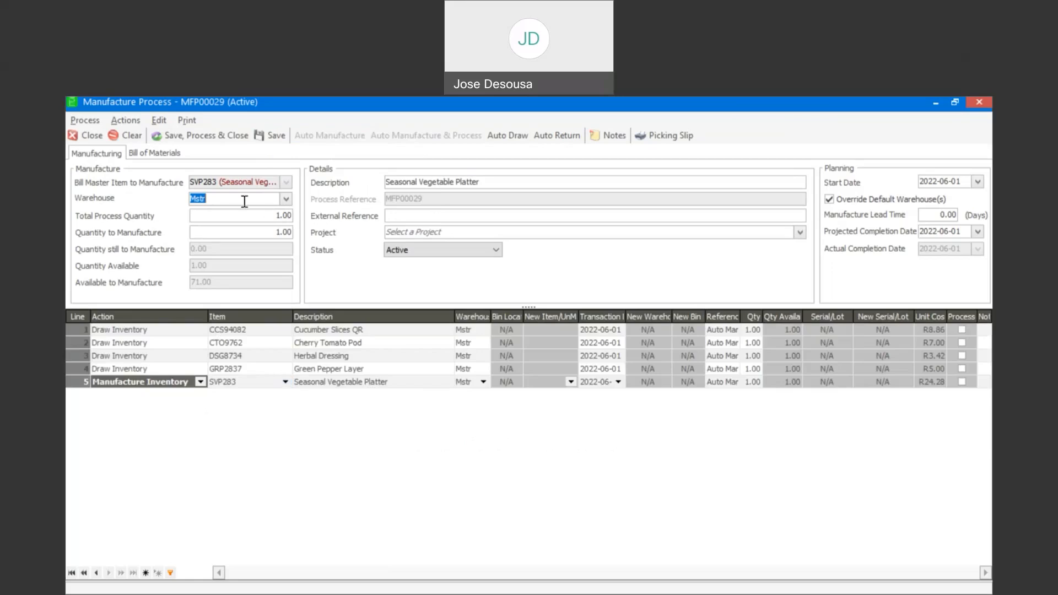
left_click(213, 138)
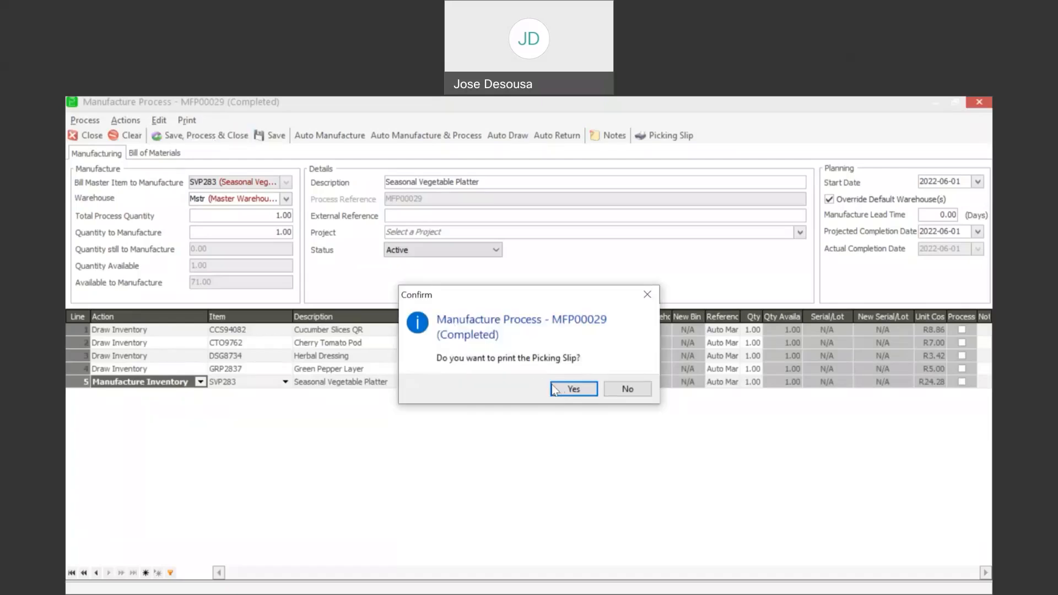
- Accept printing the MFP00029 picking slip, then close the preview and the process window
left_click(561, 389)
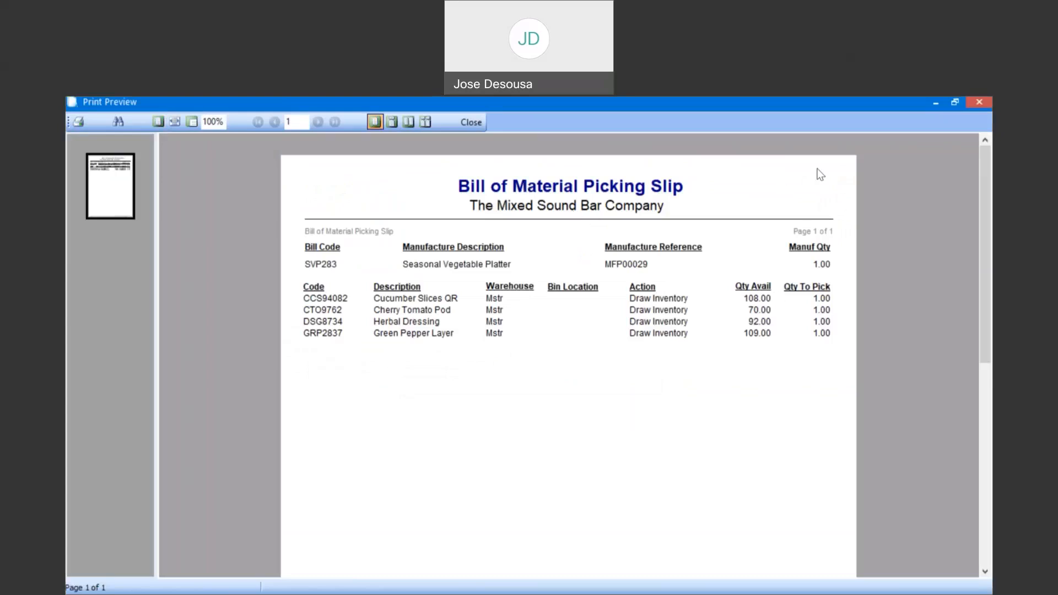
left_click(979, 103)
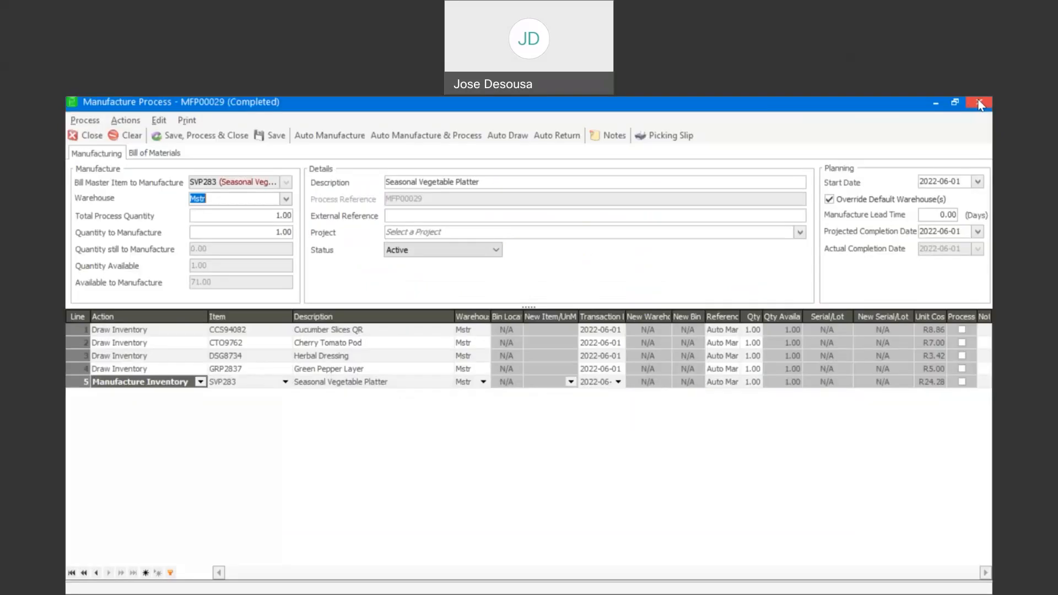
left_click(979, 103)
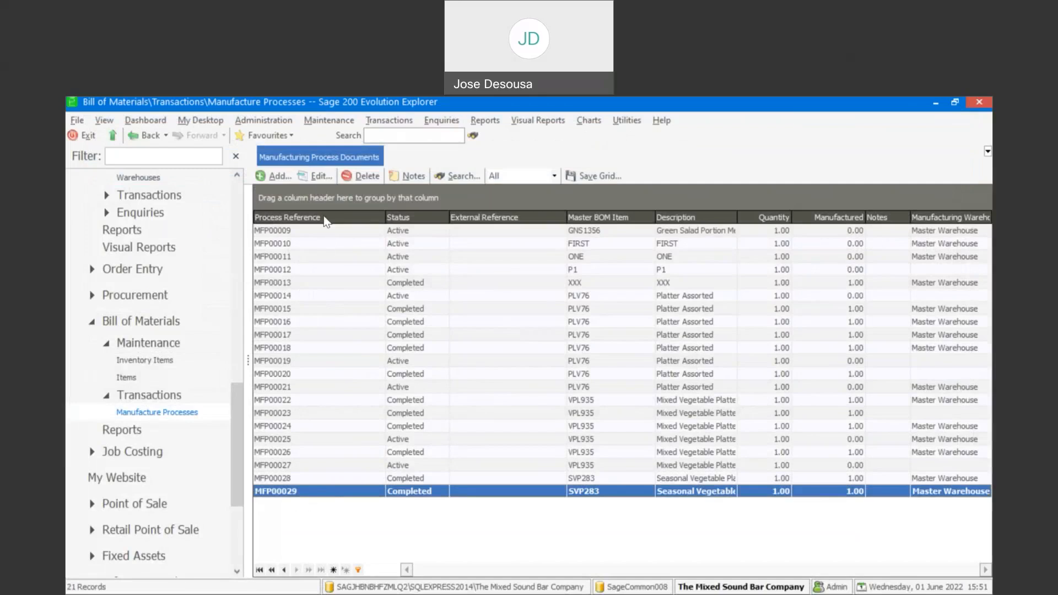
left_click(325, 179)
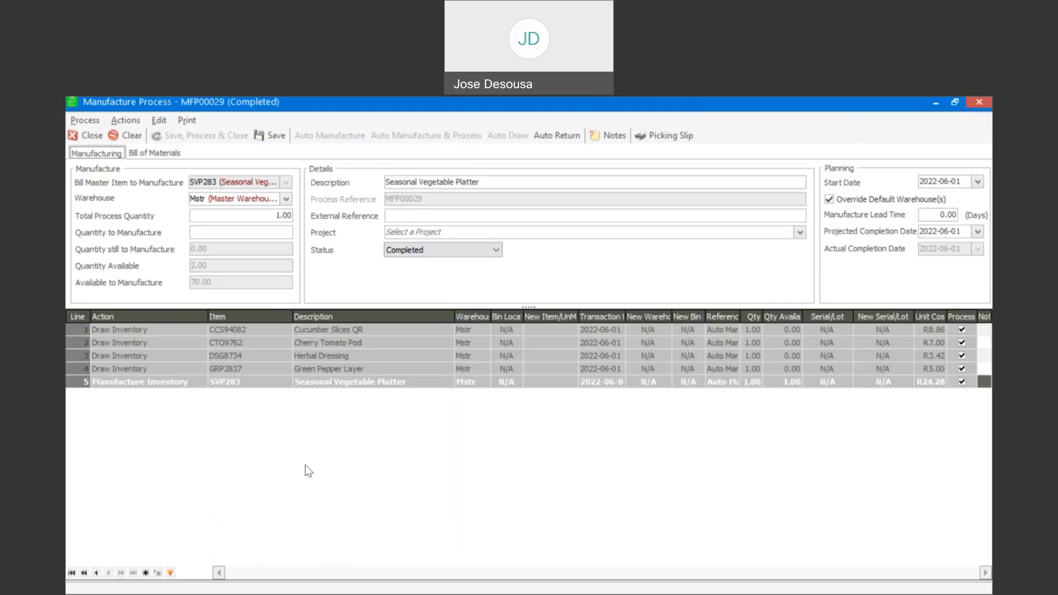
left_click(92, 136)
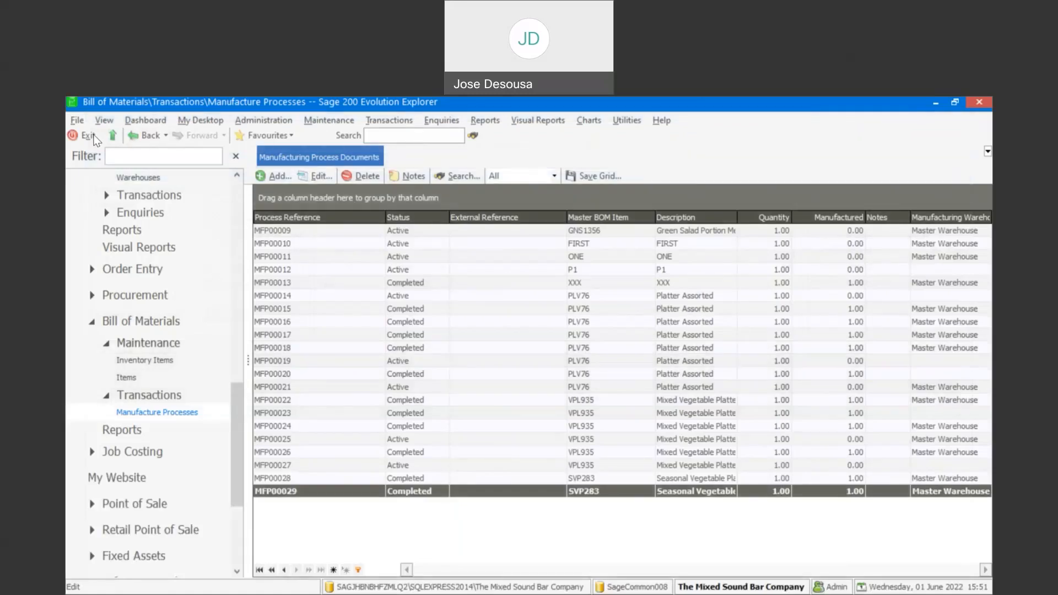
- Add and save process MFP00030 for SVP283 Seasonal Vegetable Platter from warehouse Mstr
left_click(272, 176)
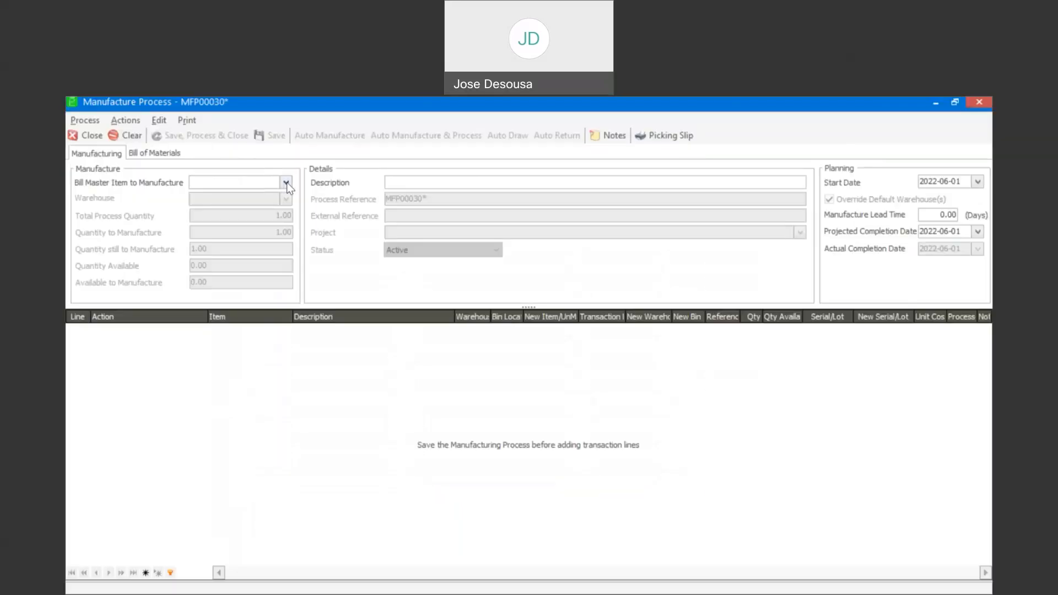
left_click(286, 183)
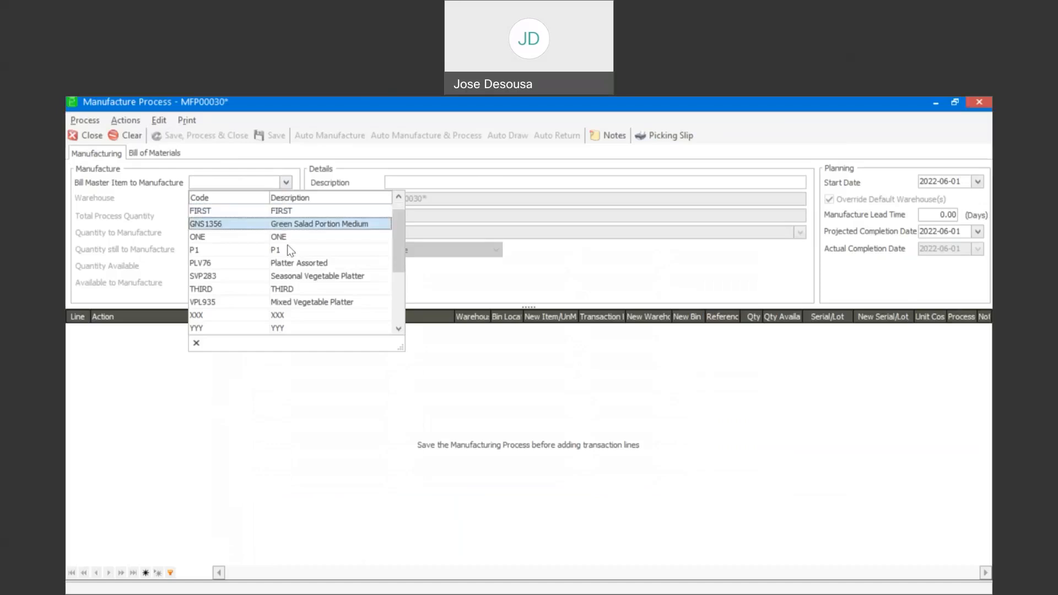
left_click(296, 273)
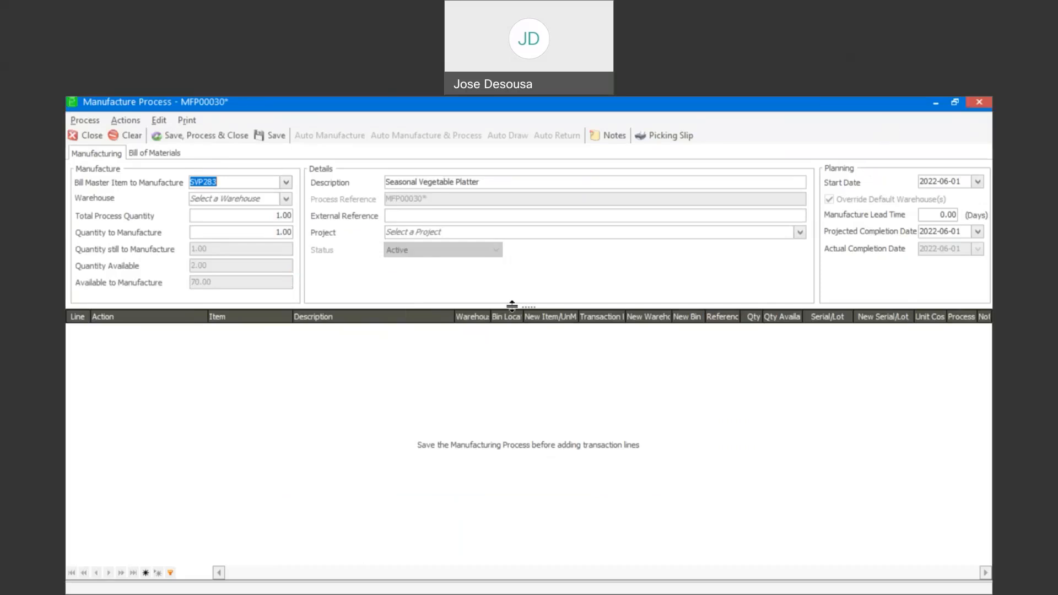
left_click(286, 199)
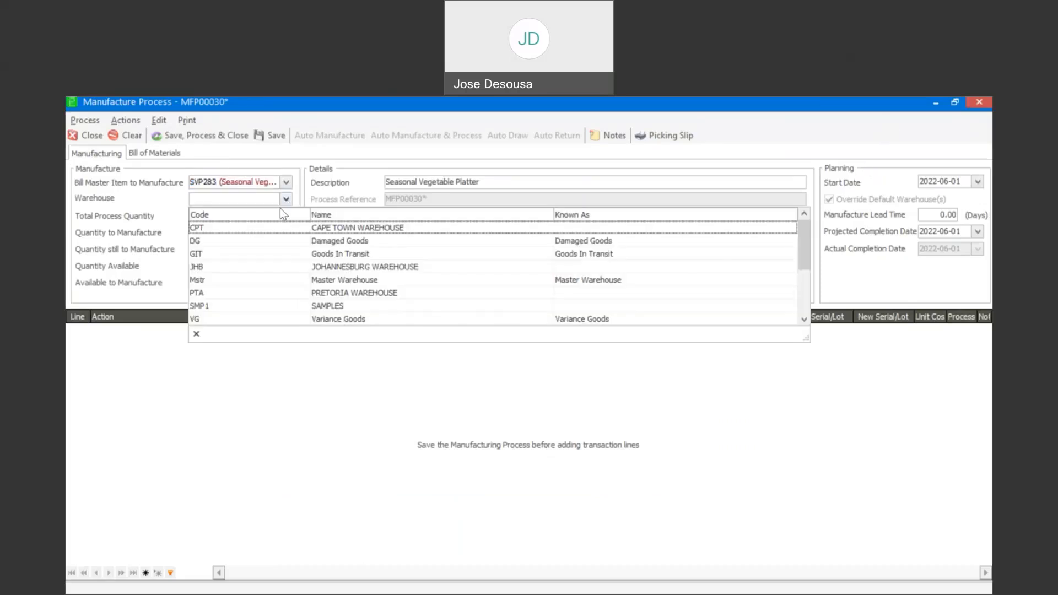
left_click(243, 283)
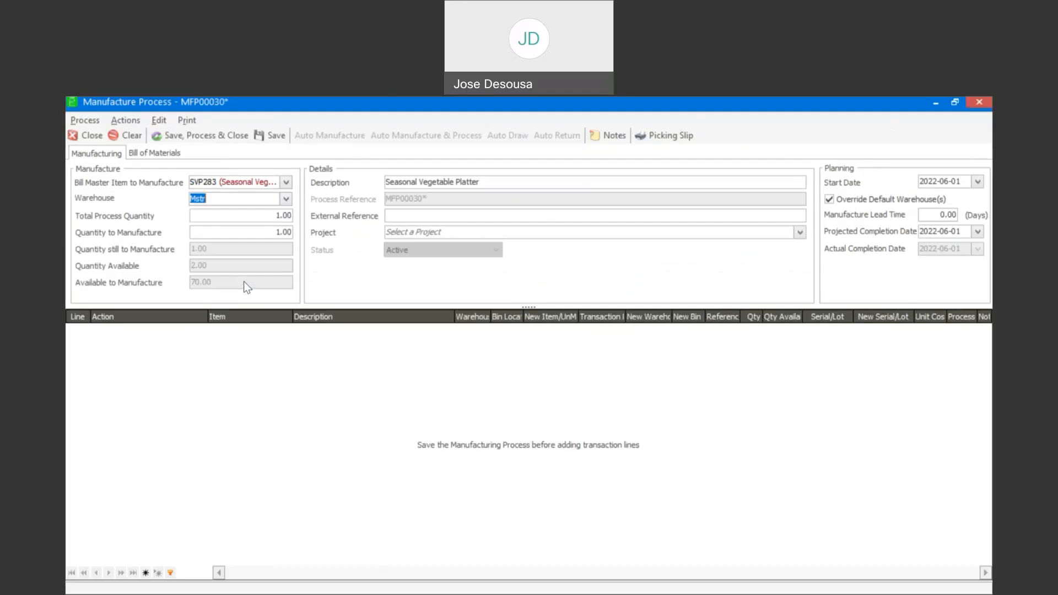
left_click(272, 135)
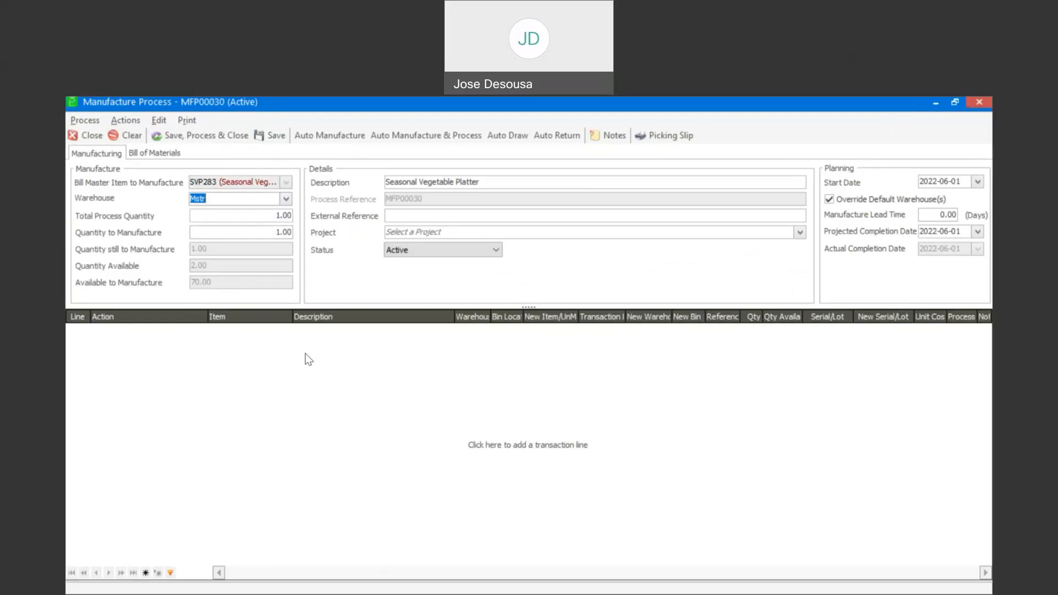
- Run Auto Manufacture & Process on MFP00030 to create four draw lines and the SVP283 manufacture line
left_click(436, 135)
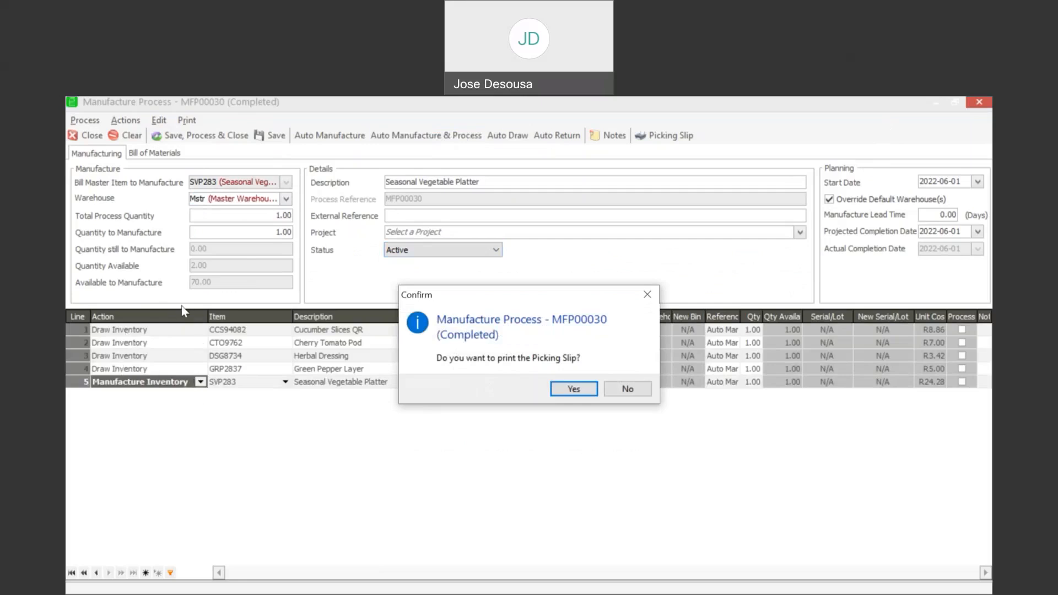
- Preview and close the MFP00030 picking slip, then start new process MFP00031
left_click(574, 389)
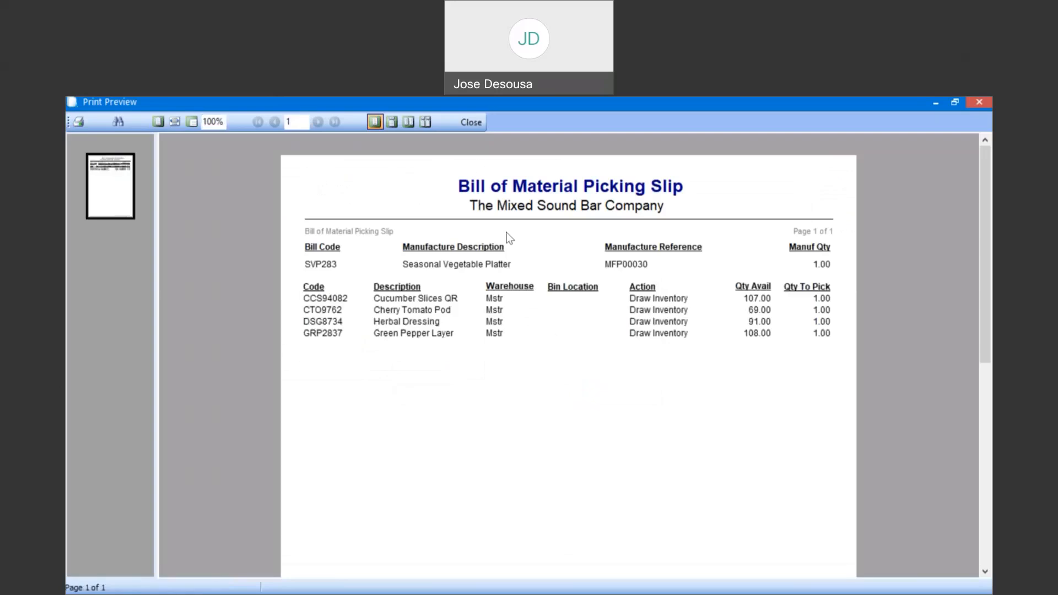
left_click(472, 122)
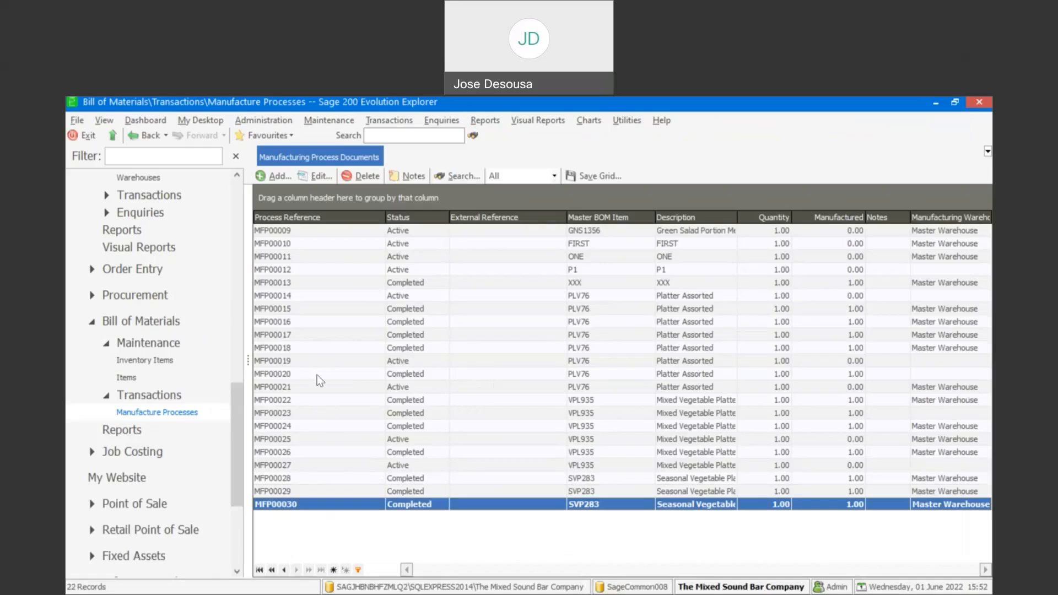
left_click(279, 179)
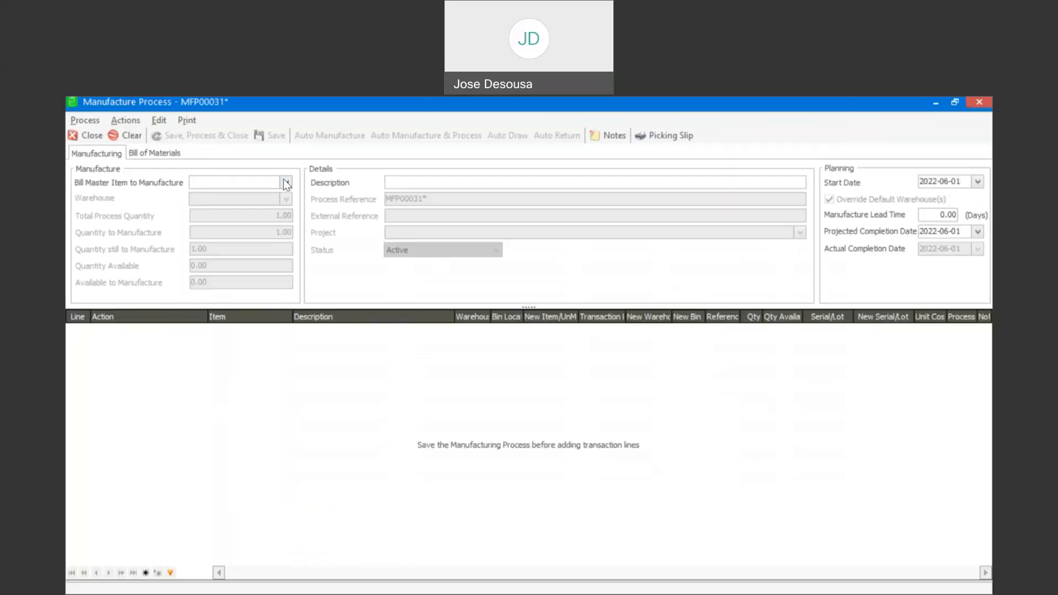
- Set MFP00031 to SVP283 Seasonal Vegetable Platter, save it, and choose warehouse Mstr
left_click(286, 183)
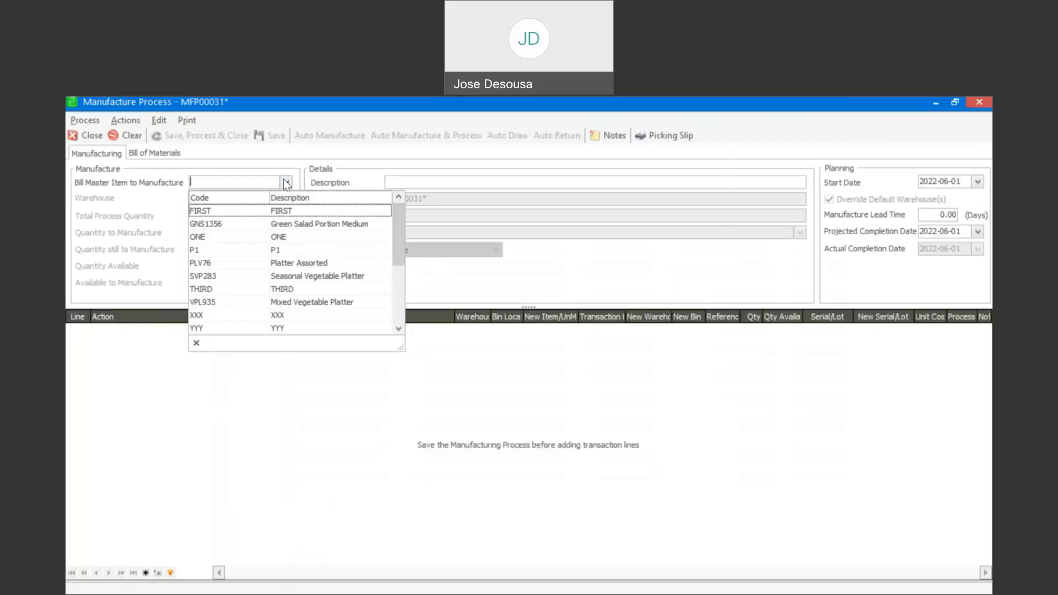
left_click(296, 276)
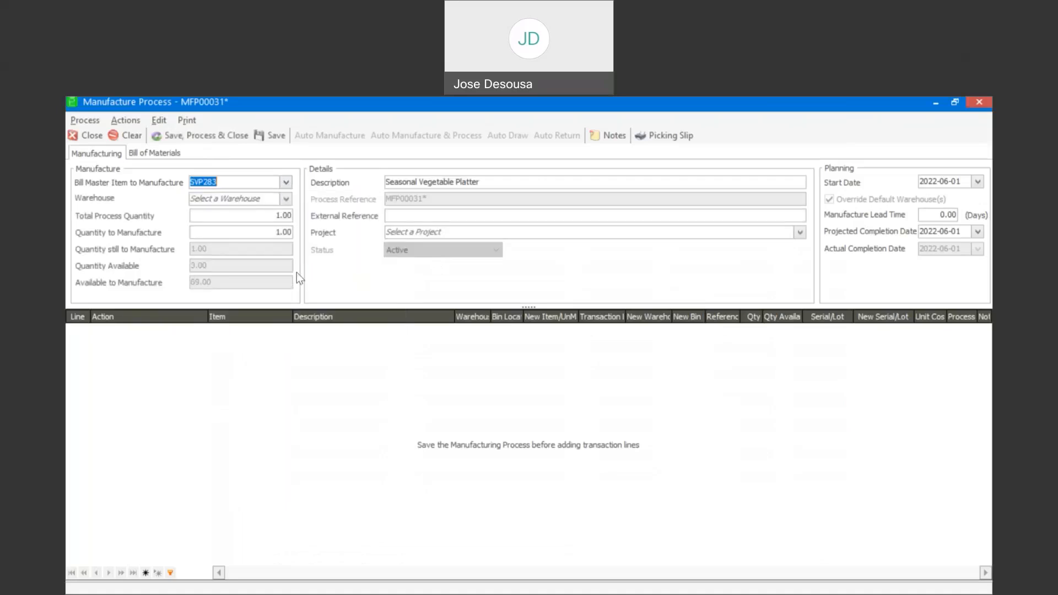
left_click(282, 143)
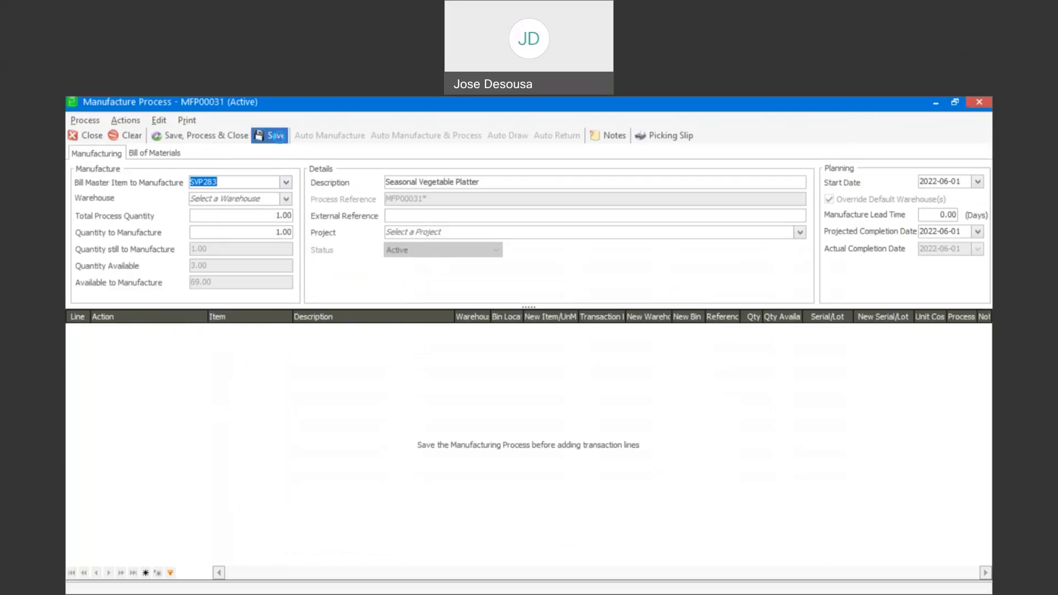
left_click(286, 199)
left_click(249, 277)
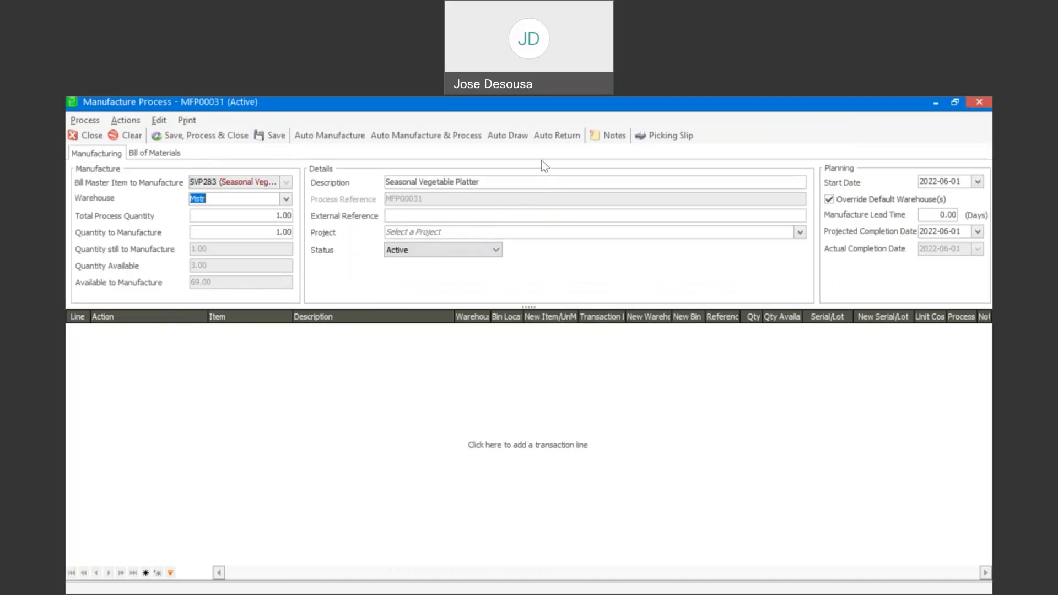
- Auto-draw the four ingredient lines for MFP00031, process them, and accept printing the picking slip
left_click(521, 136)
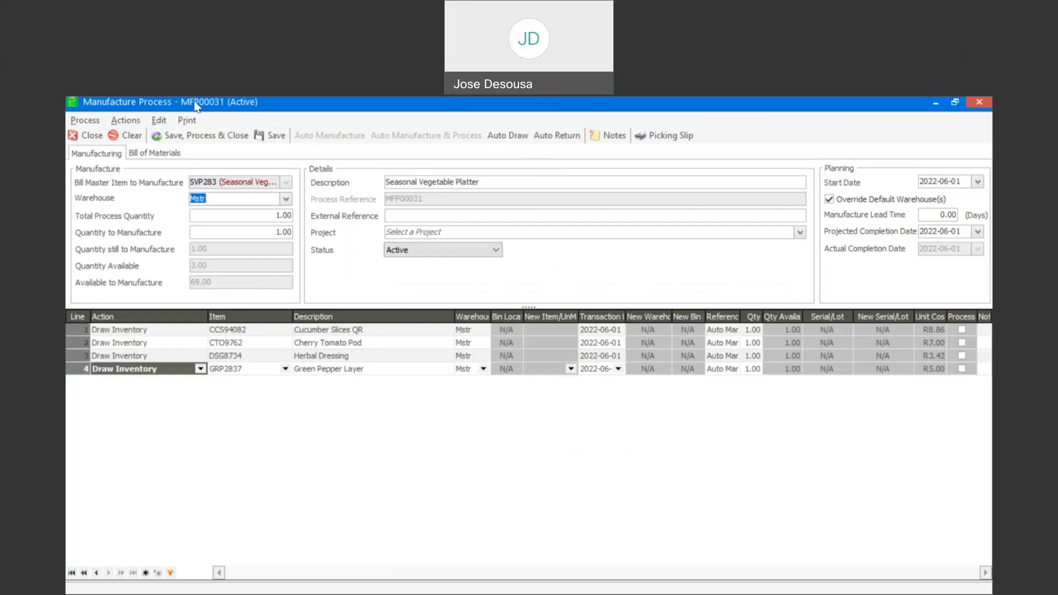
left_click(201, 135)
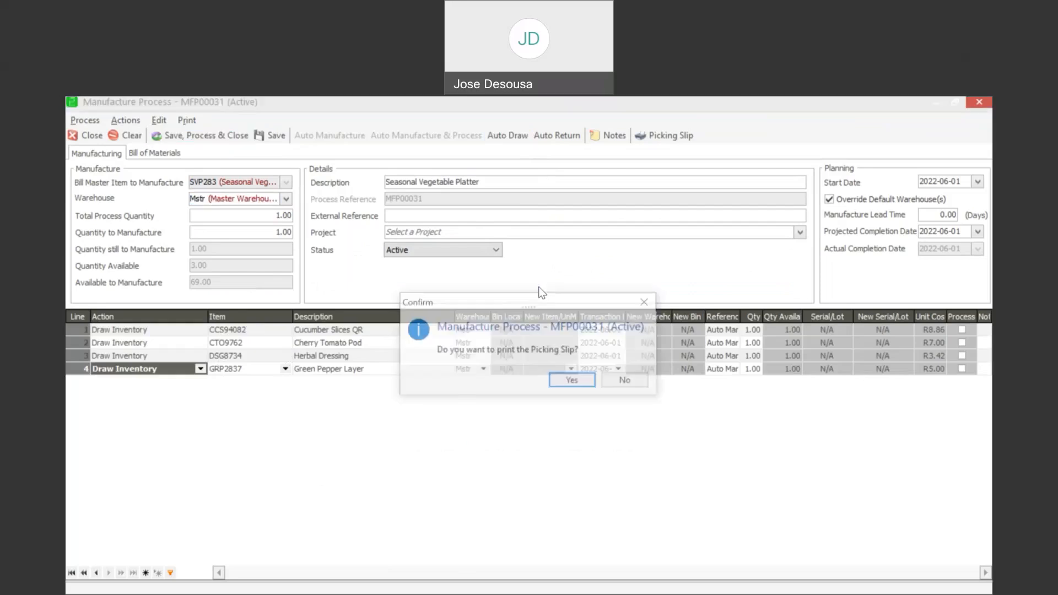
left_click(573, 382)
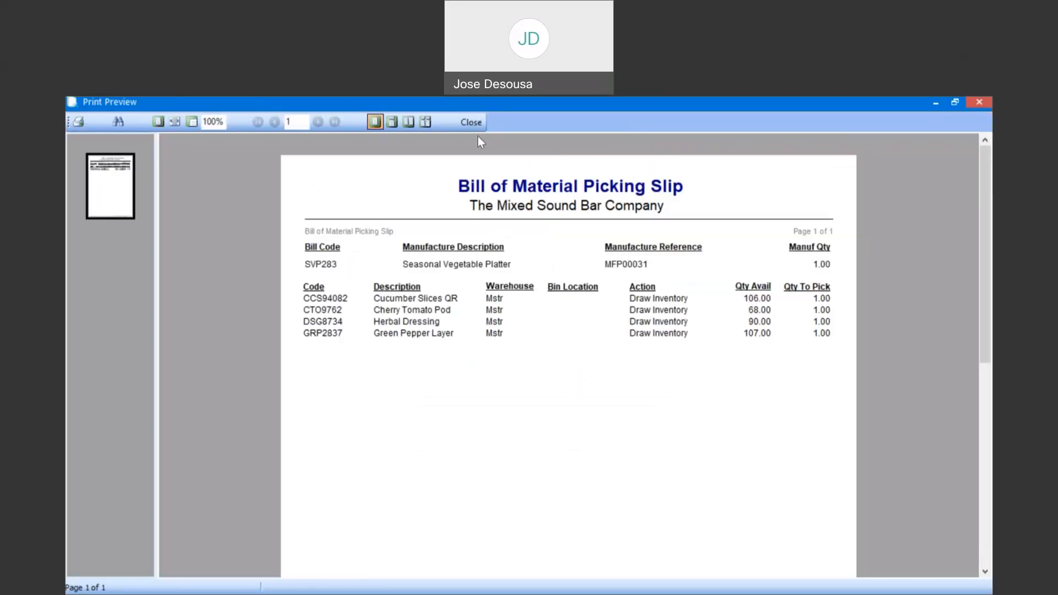
- Close the picking slip preview, reopen MFP00031, and auto-add four Return Inventory lines
left_click(471, 123)
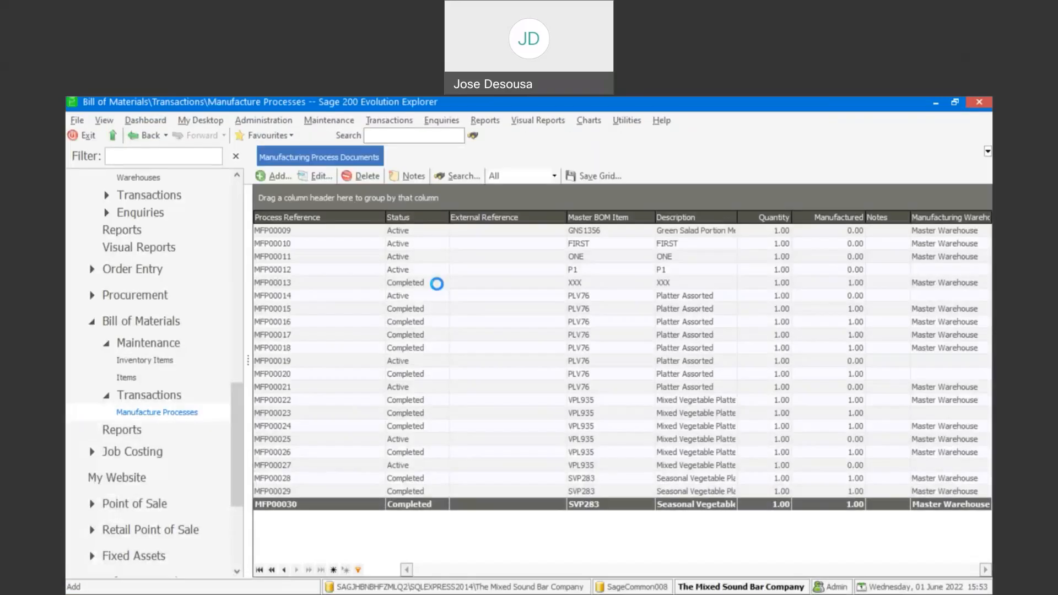
left_click(320, 176)
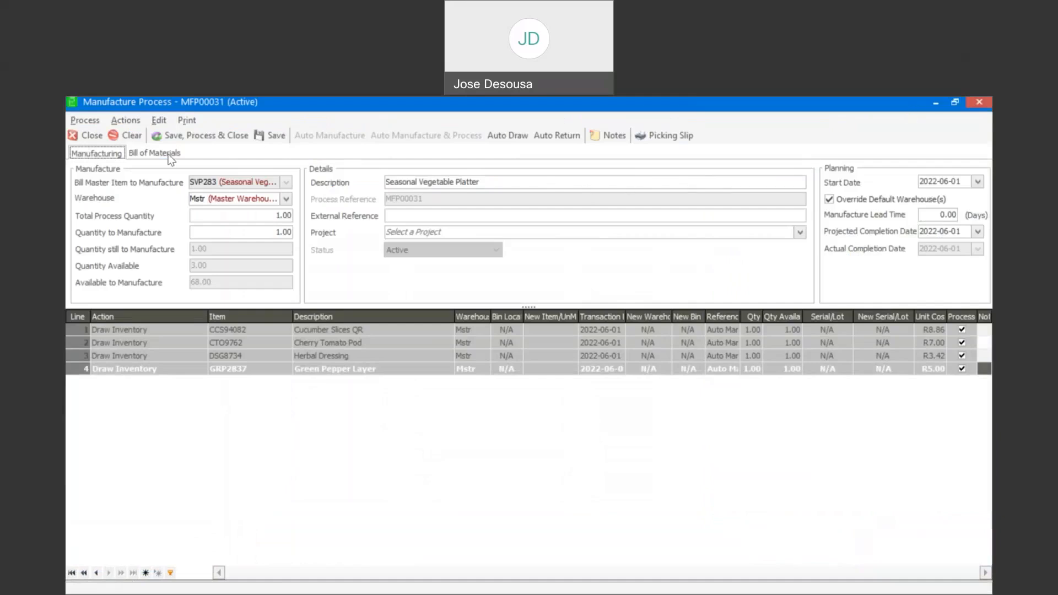
left_click(552, 142)
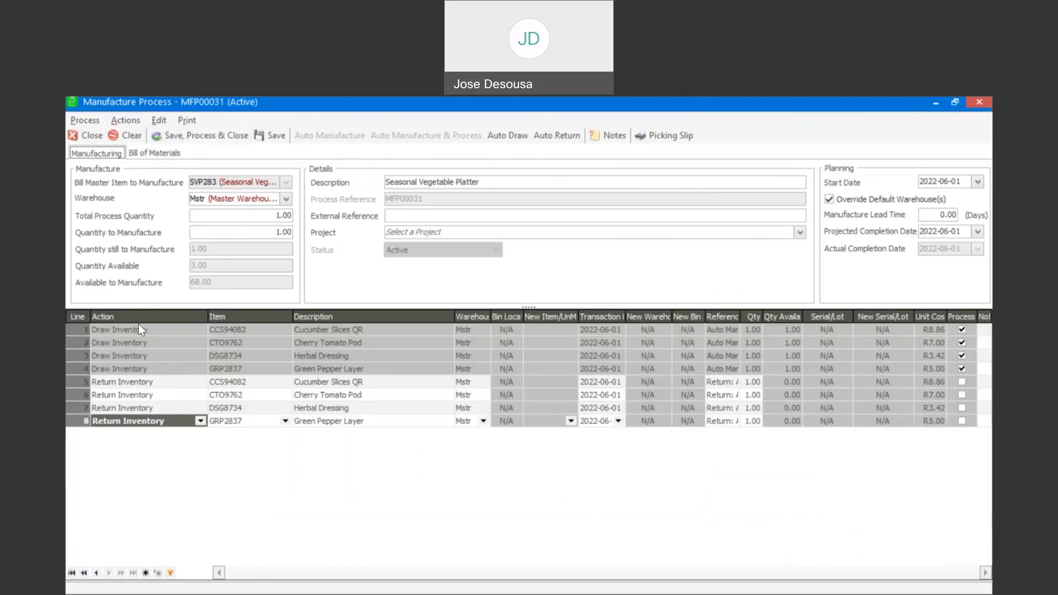
- Save, process and close MFP00031 without printing the picking slip
left_click(235, 136)
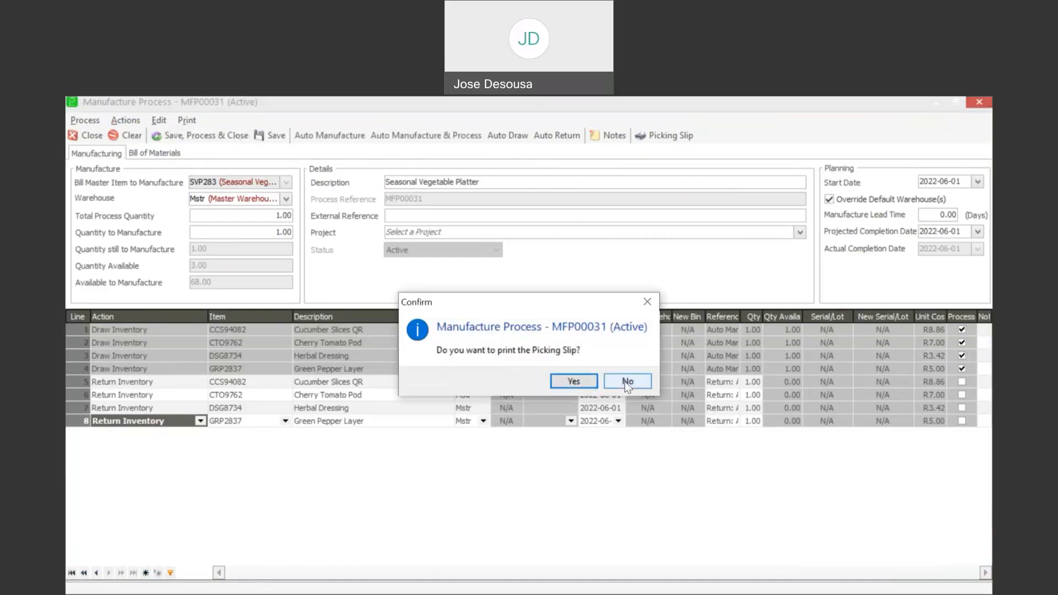
left_click(627, 381)
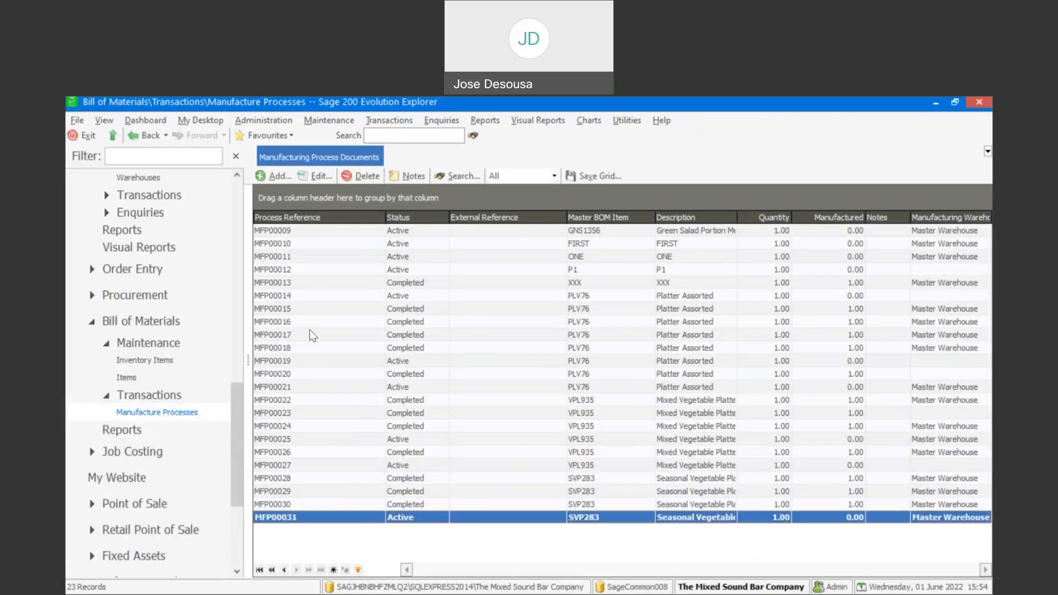
left_click(310, 176)
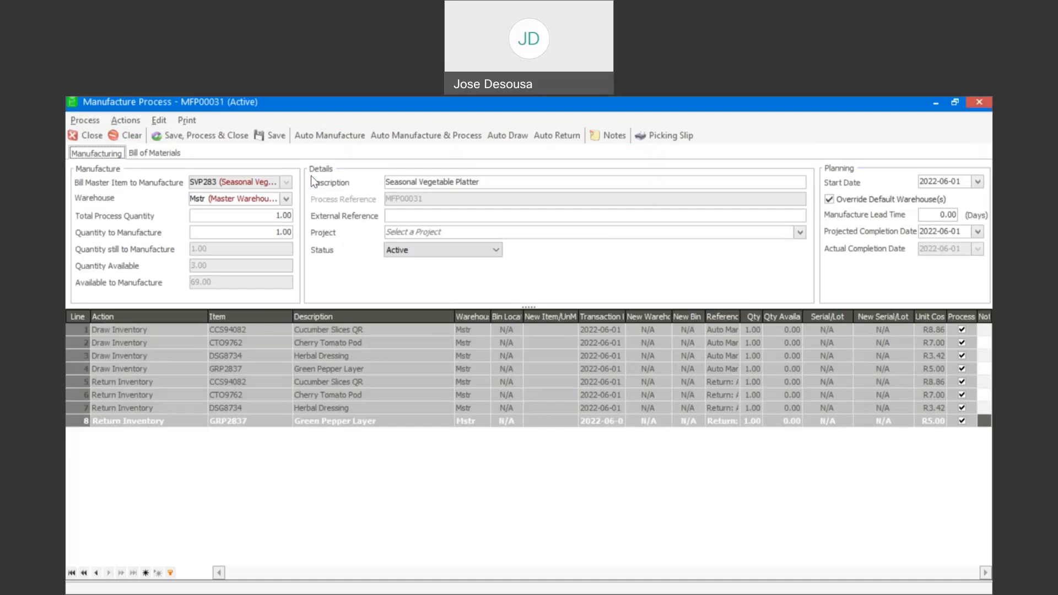
left_click(93, 135)
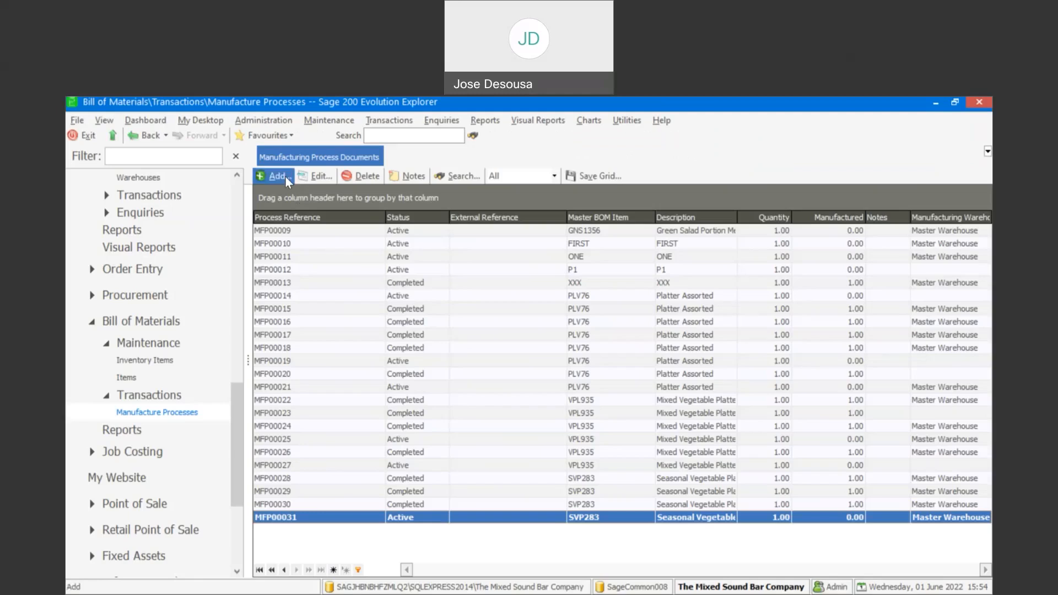
- Add process MFP00032 for SVP283 Seasonal Vegetable Platter in warehouse Mstr, and save it
left_click(277, 176)
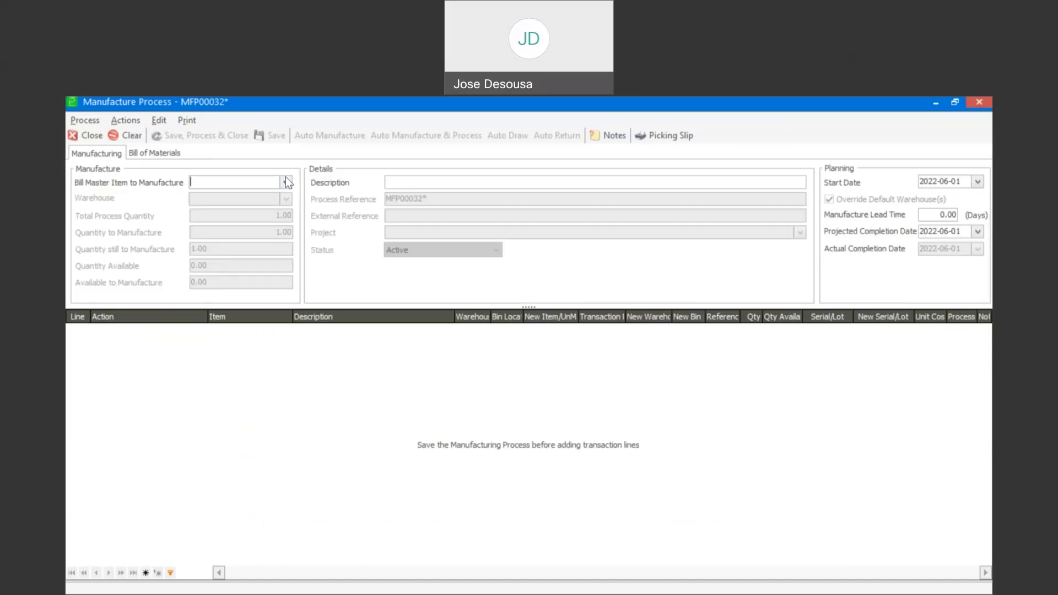
left_click(285, 177)
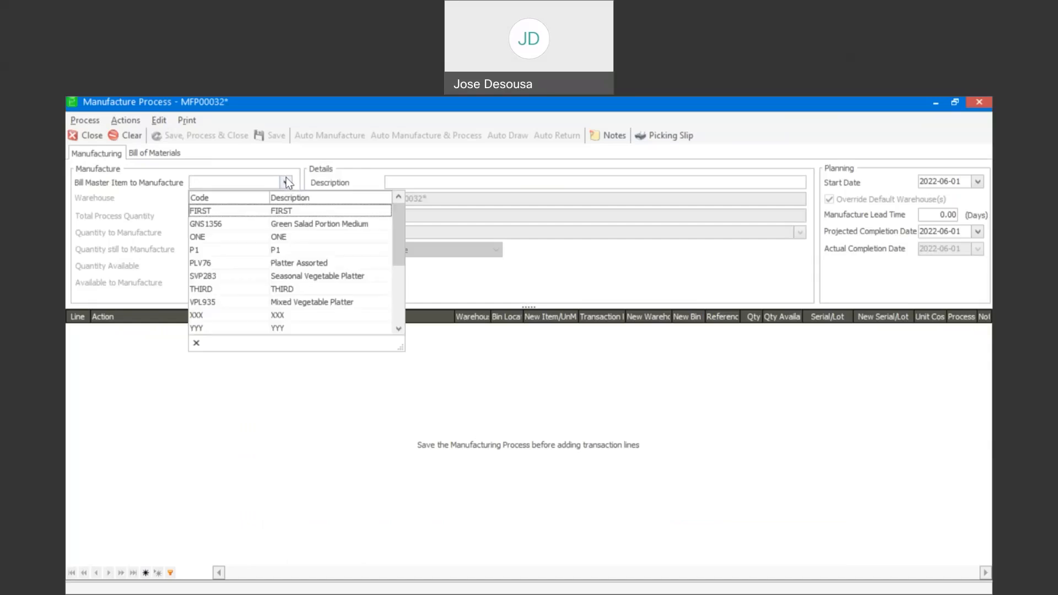
left_click(297, 273)
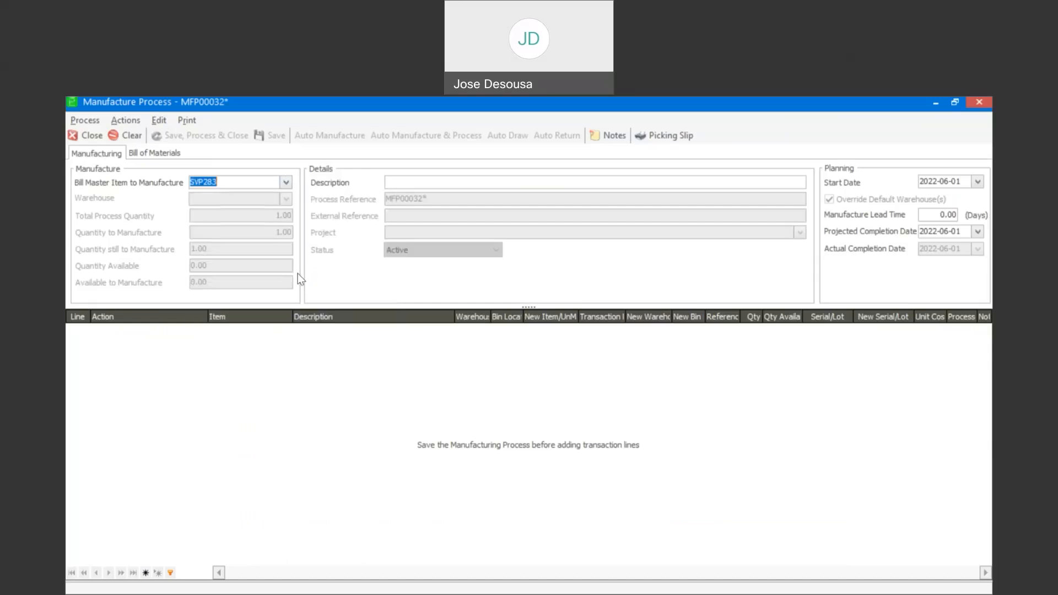
left_click(288, 197)
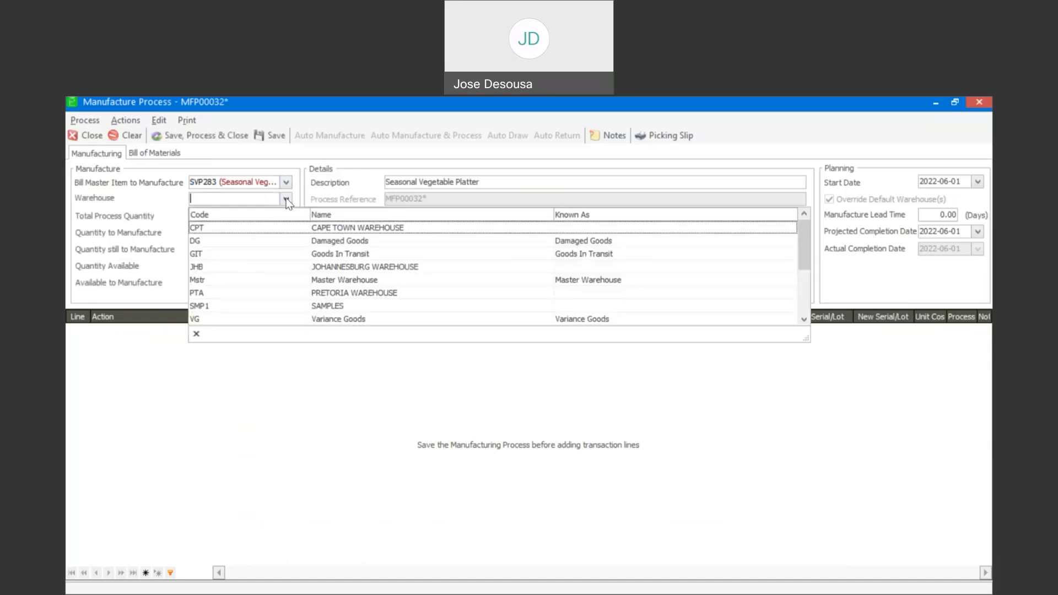
left_click(226, 281)
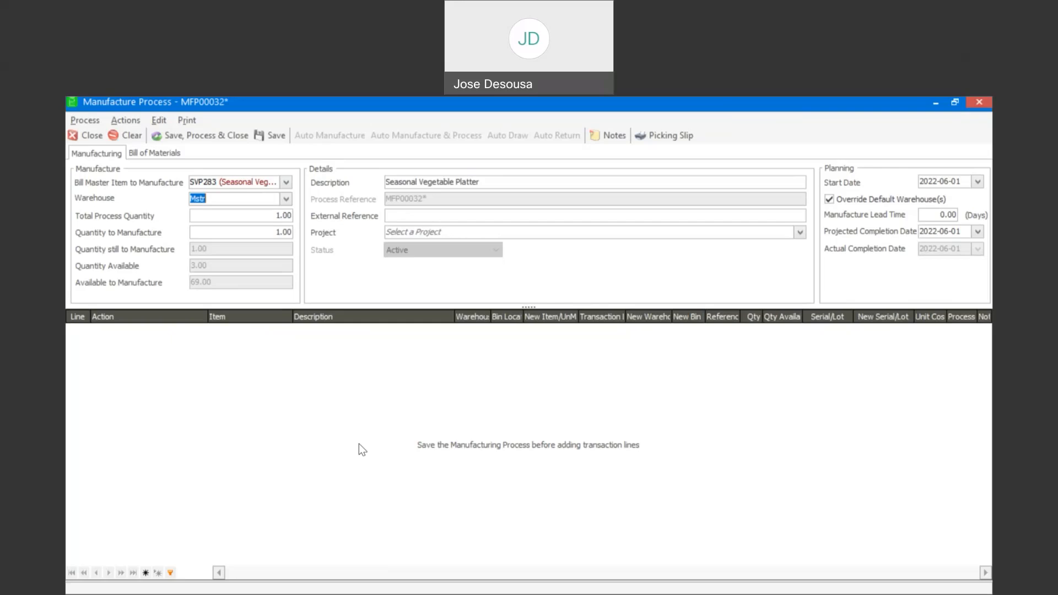
left_click(281, 137)
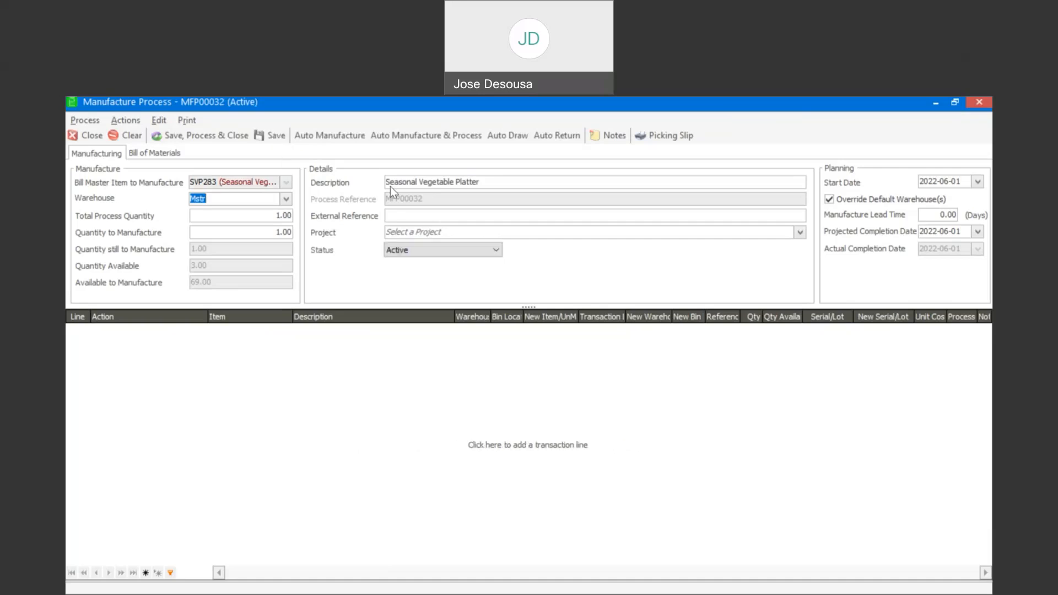
- Add a Draw Inventory line for Cucumber Slices QR (CCS94082) with reference REF001
left_click(201, 352)
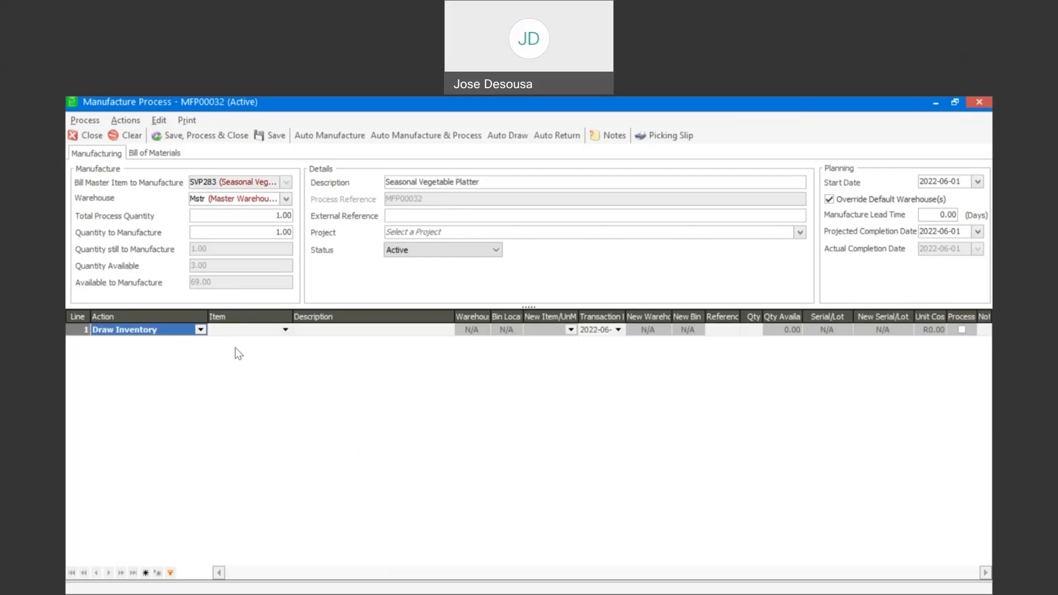
left_click(284, 329)
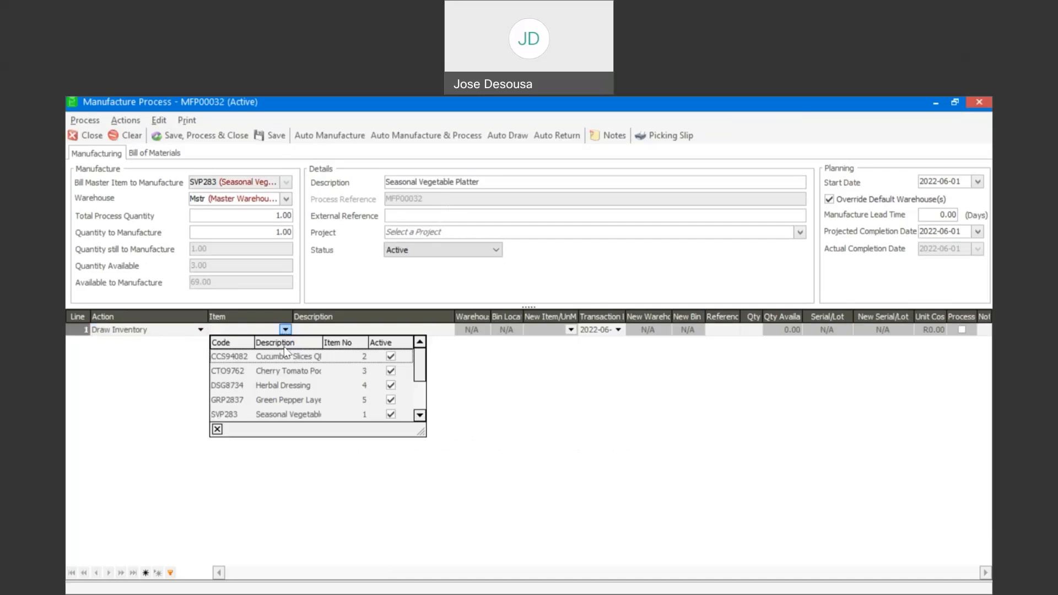
left_click(285, 357)
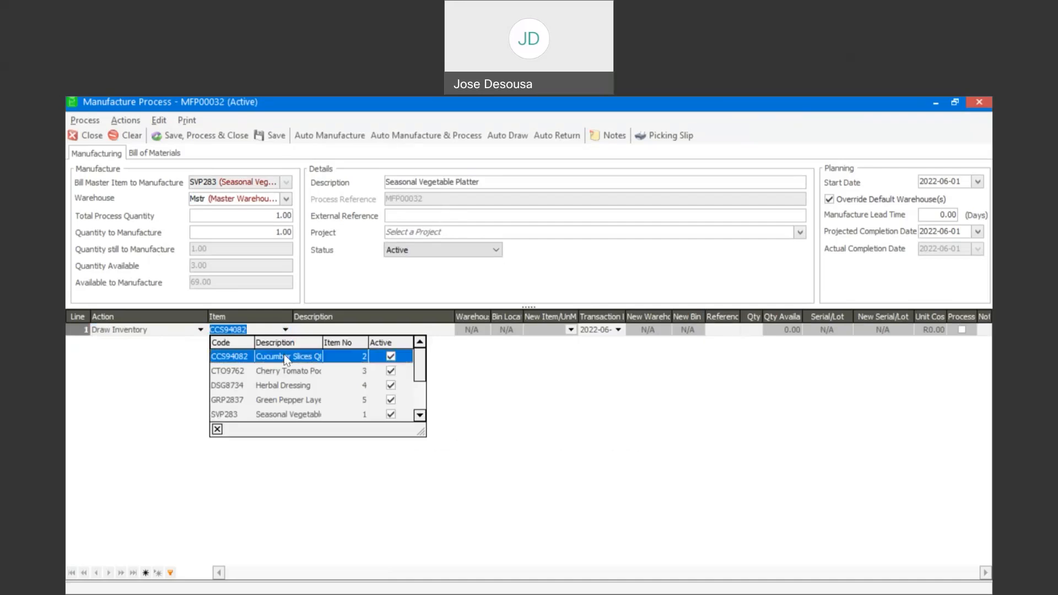
left_click(286, 358)
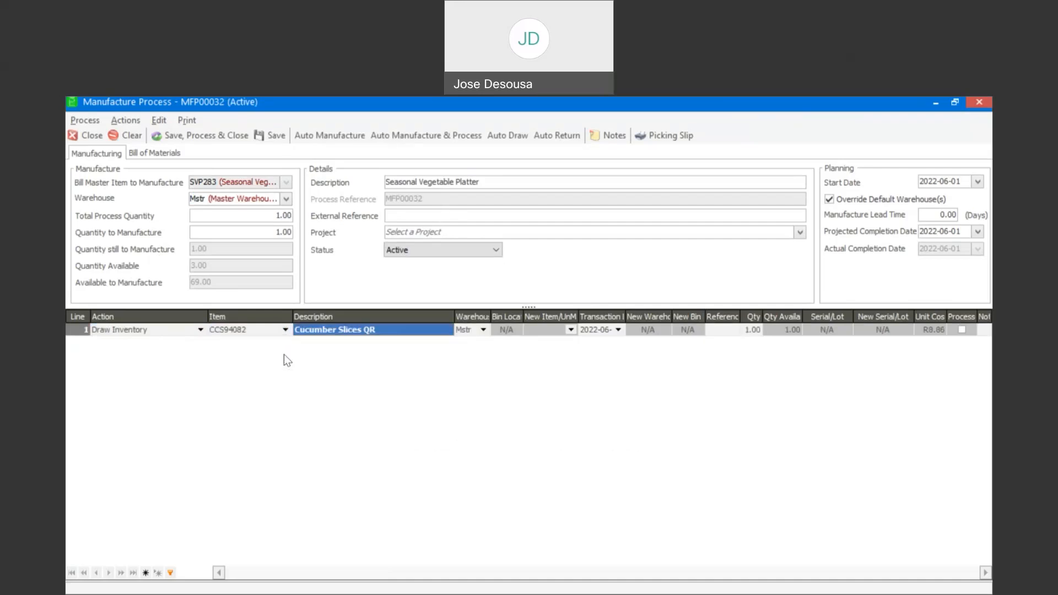
key("Tab")
key("Tab")
key("Tab")
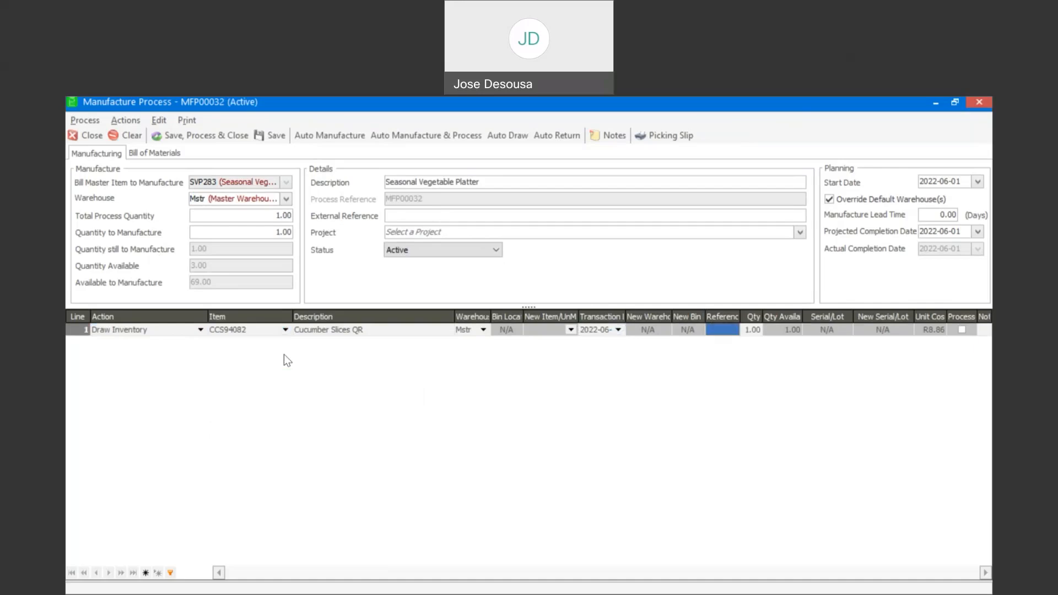
type("REF001")
- Add a second Draw Inventory line for Cherry Tomato Pod (CTO9762)
left_click(283, 355)
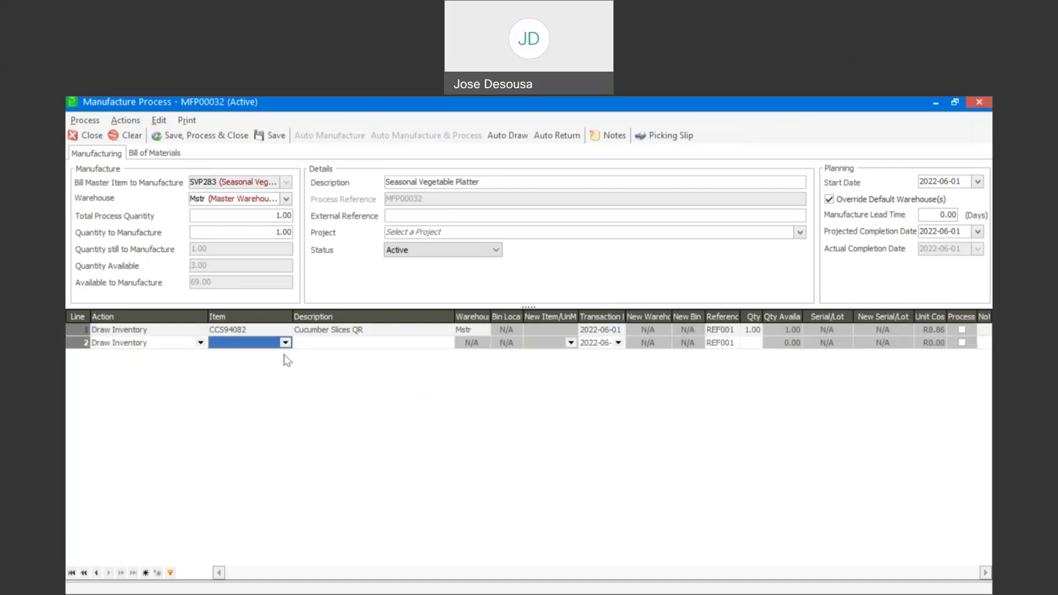
left_click(285, 343)
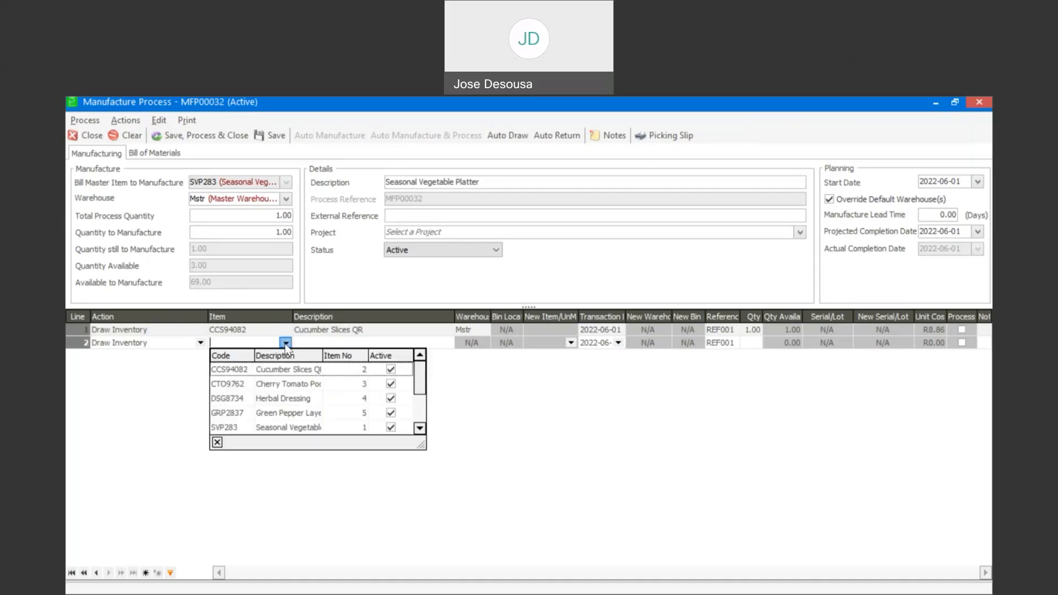
left_click(287, 385)
key("Tab")
key("Tab")
key("Tab")
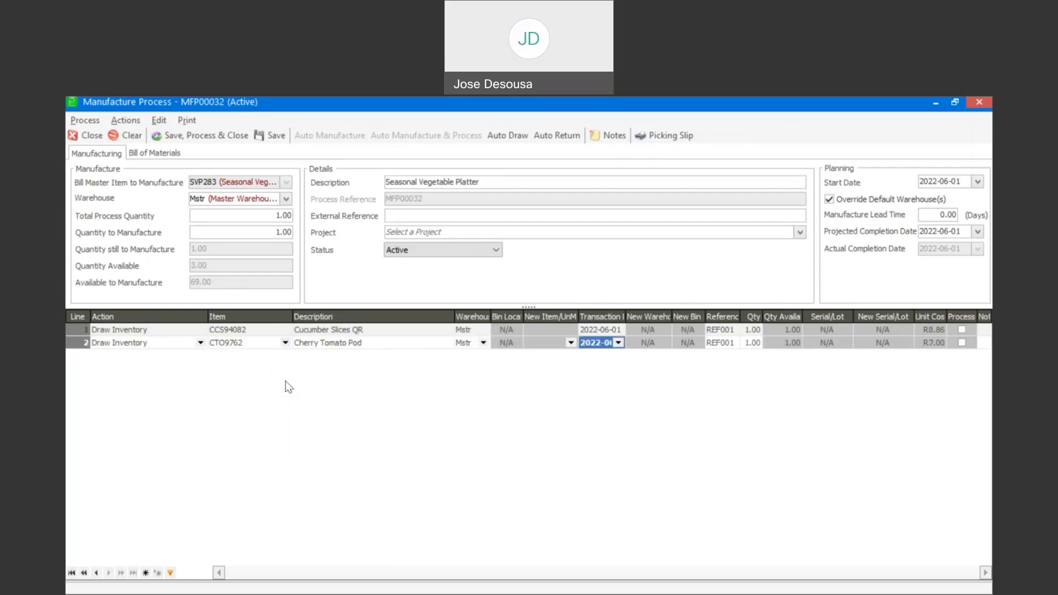
- Discard the empty third line, then save, process and close MFP00032
key("Tab")
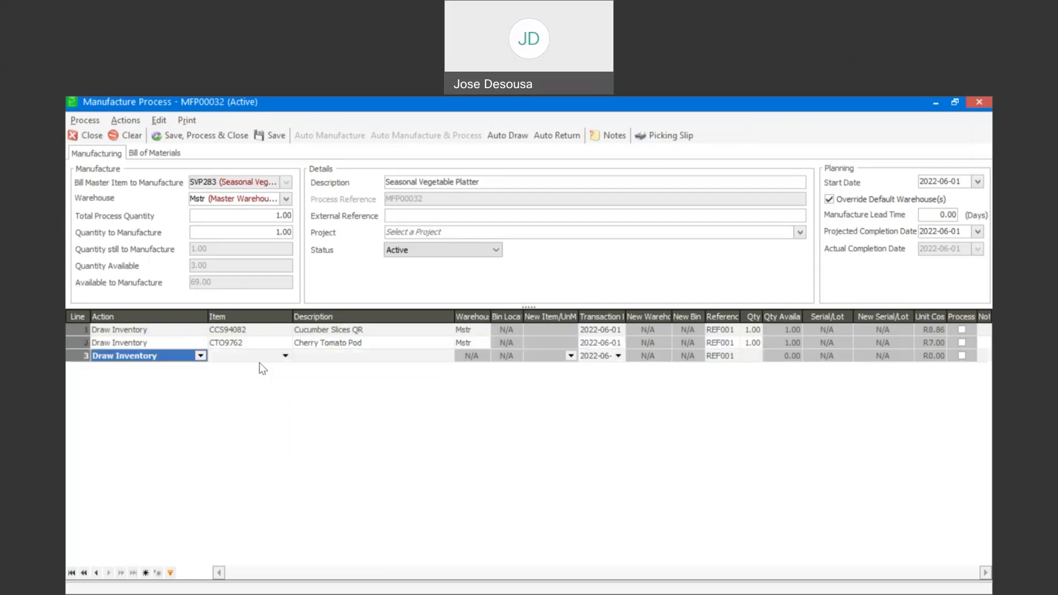
left_click(285, 355)
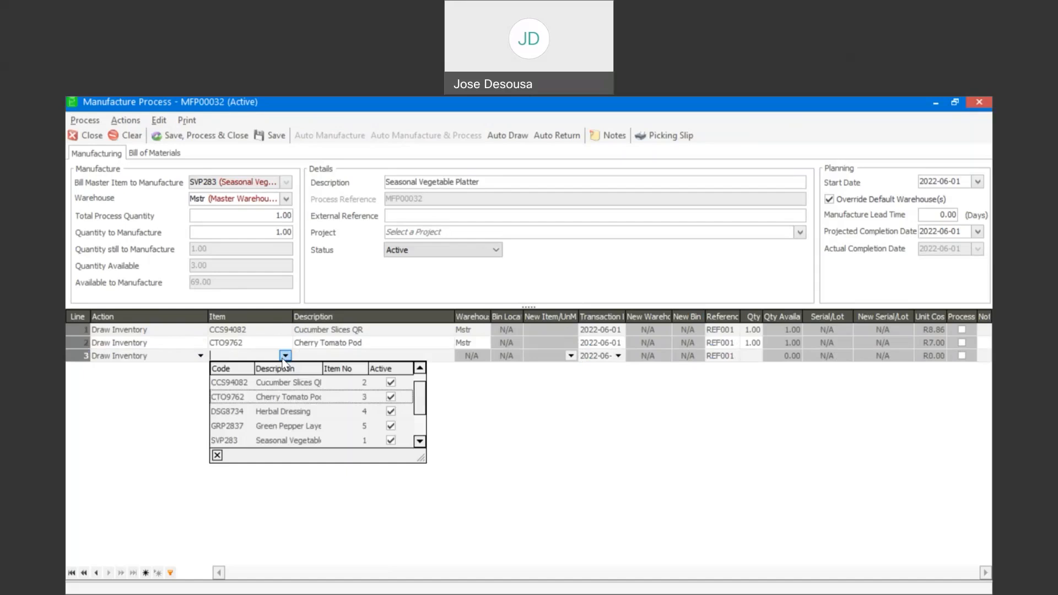
key("Down")
key("Down")
key("Down")
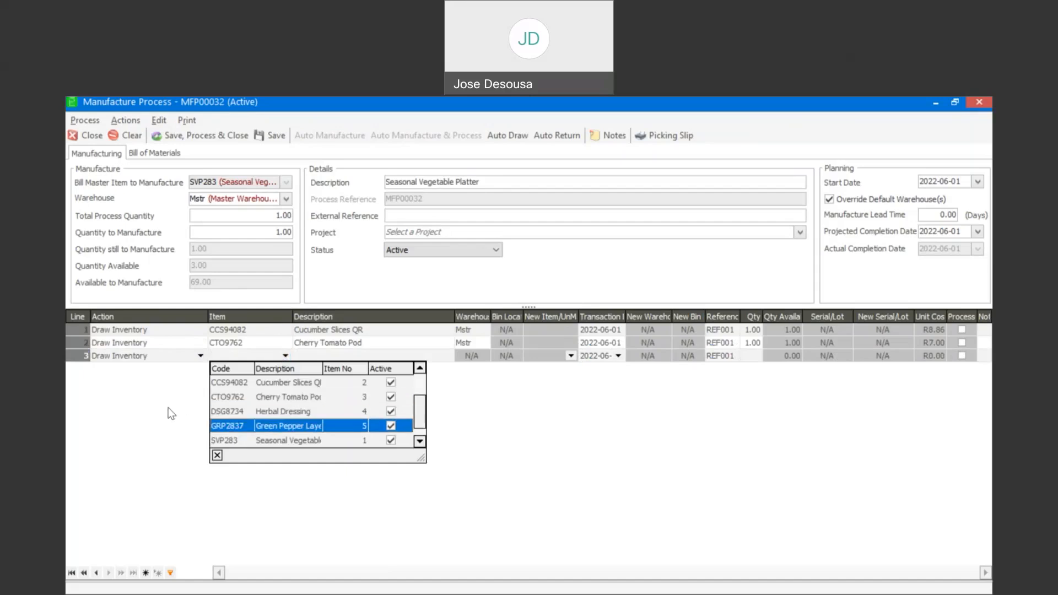
left_click(168, 408)
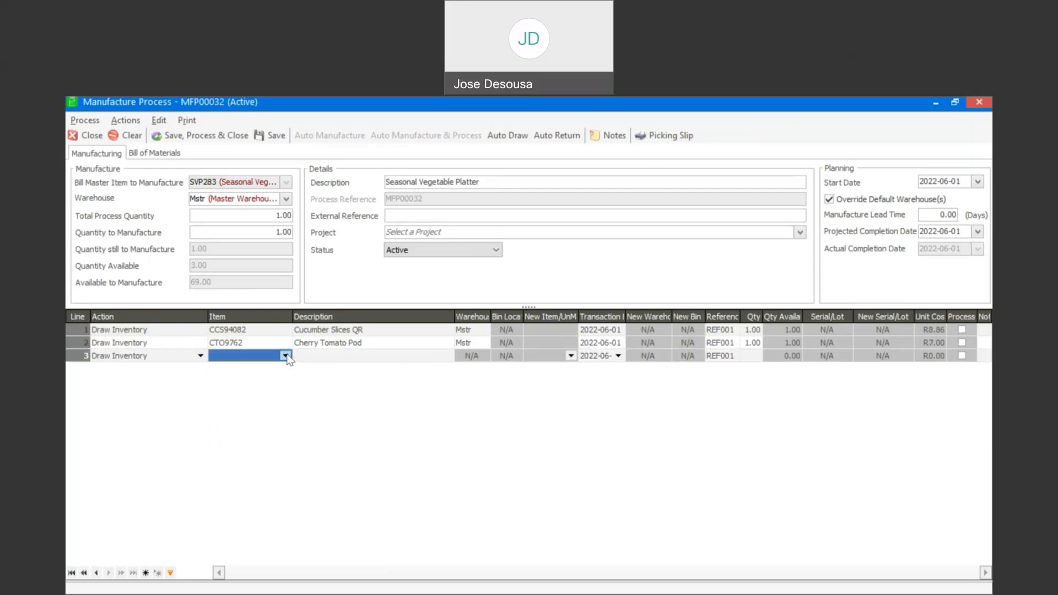
left_click(113, 342)
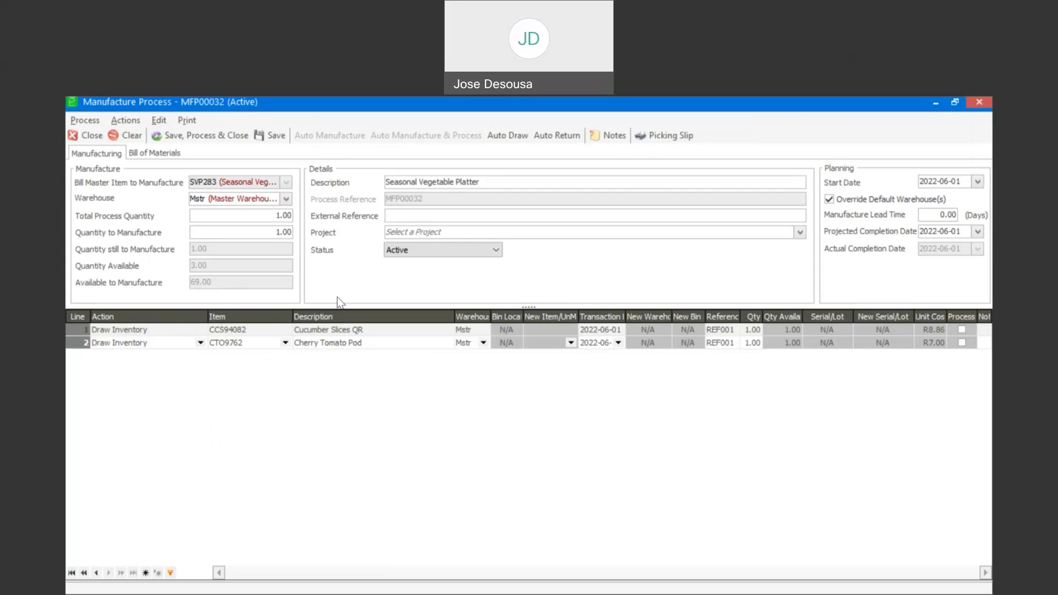
left_click(237, 137)
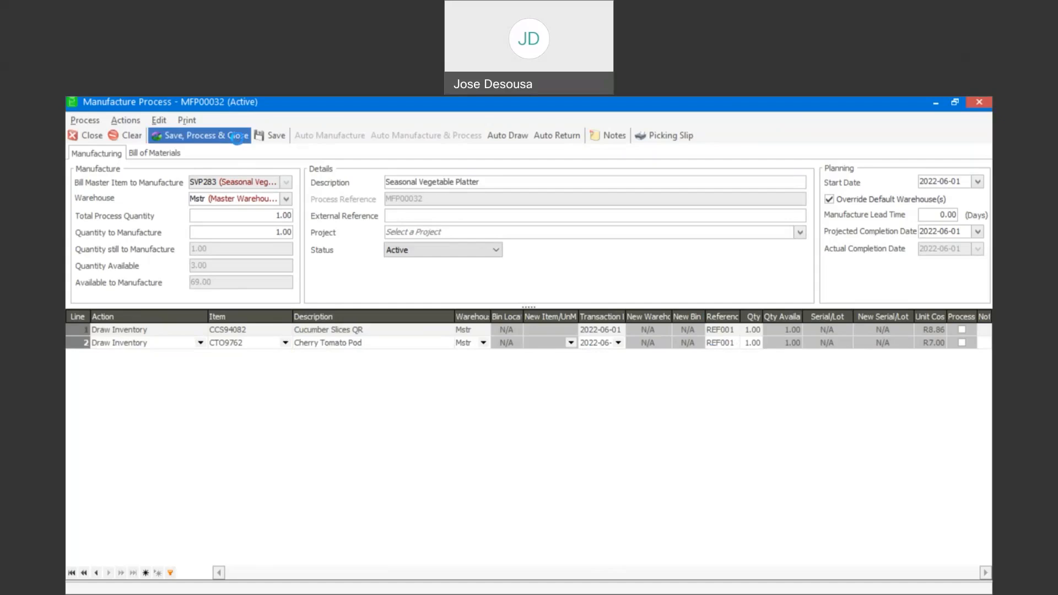
- Process MFP00032's two draw lines, preview the picking slip, and reopen MFP00032 for editing
left_click(237, 138)
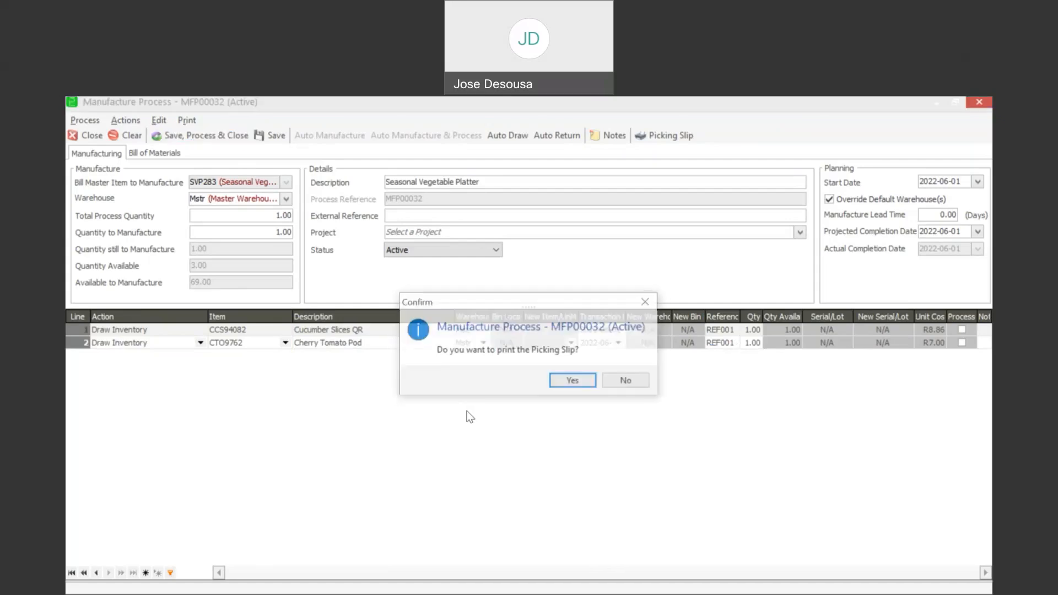
left_click(574, 381)
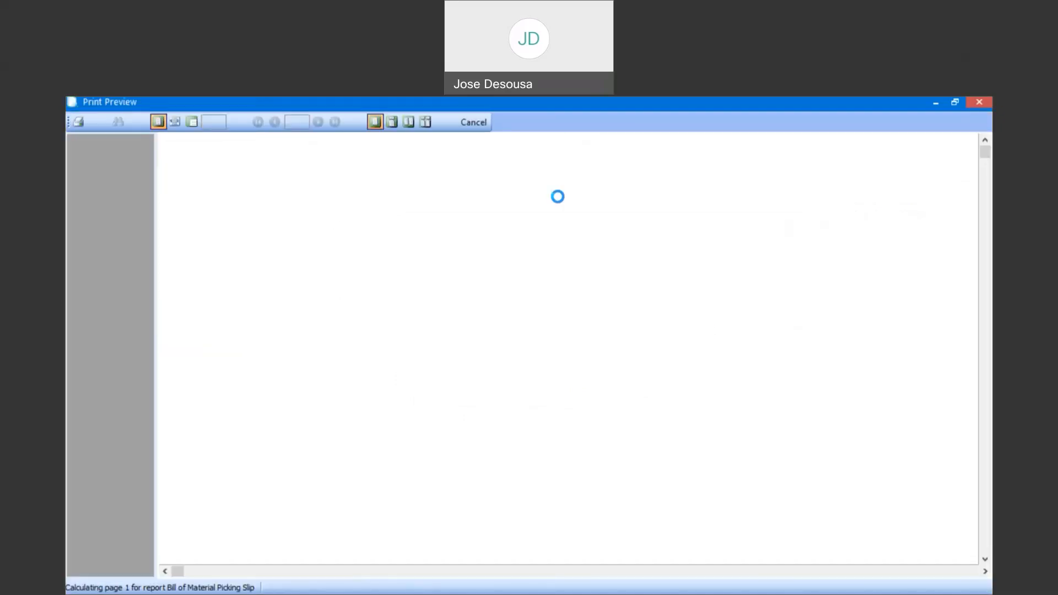
left_click(470, 122)
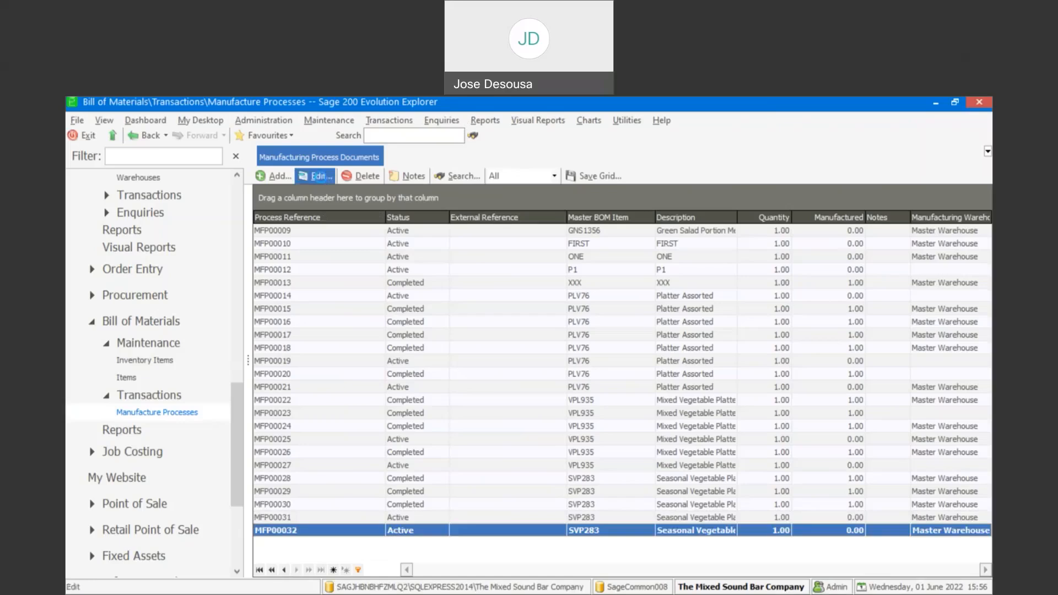
left_click(320, 177)
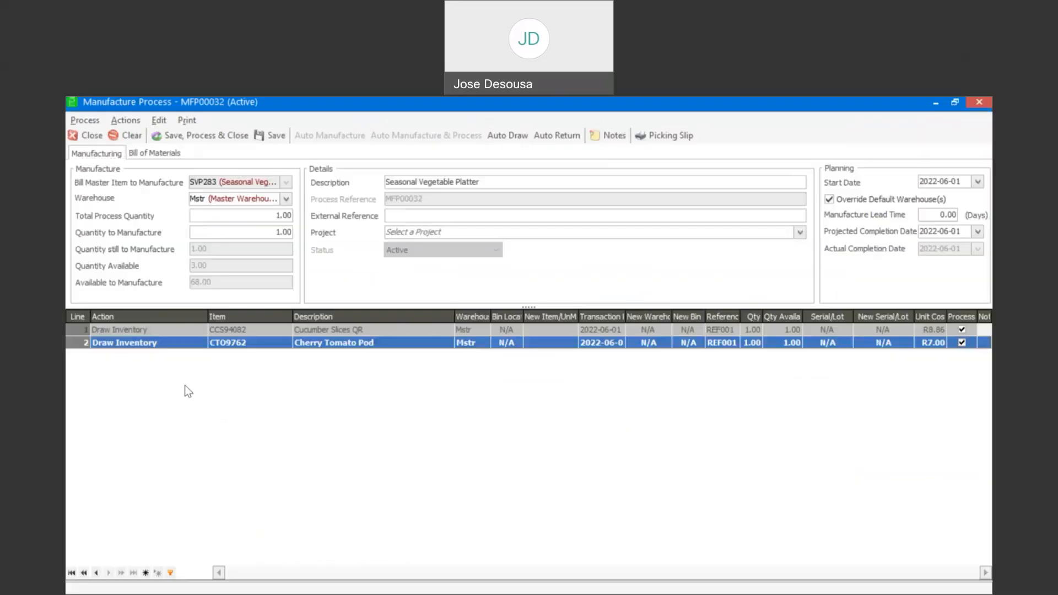
- Add a third Draw Inventory line for Herbal Dressing, dropping a stray blank line
left_click(203, 361)
key("Up")
left_click(289, 360)
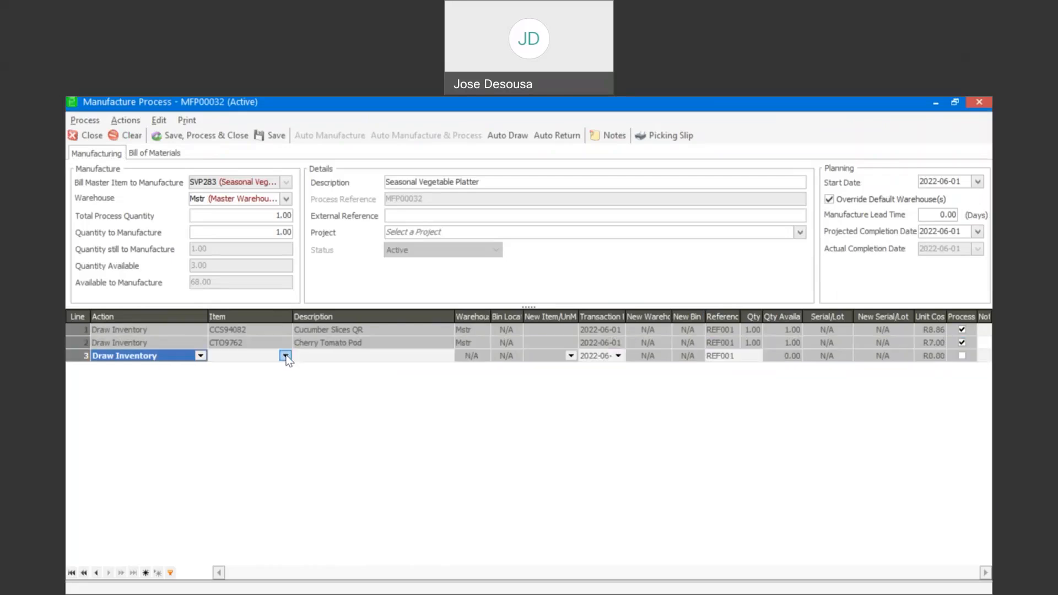
left_click(285, 355)
left_click(292, 414)
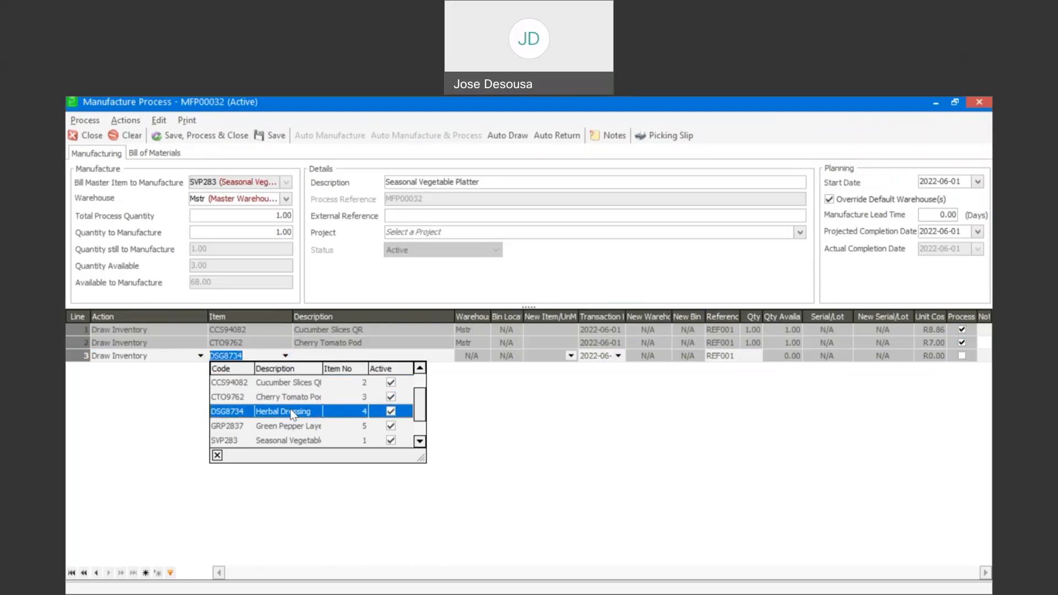
key("Tab")
key("Tab")
key("Tab")
key("Tab")
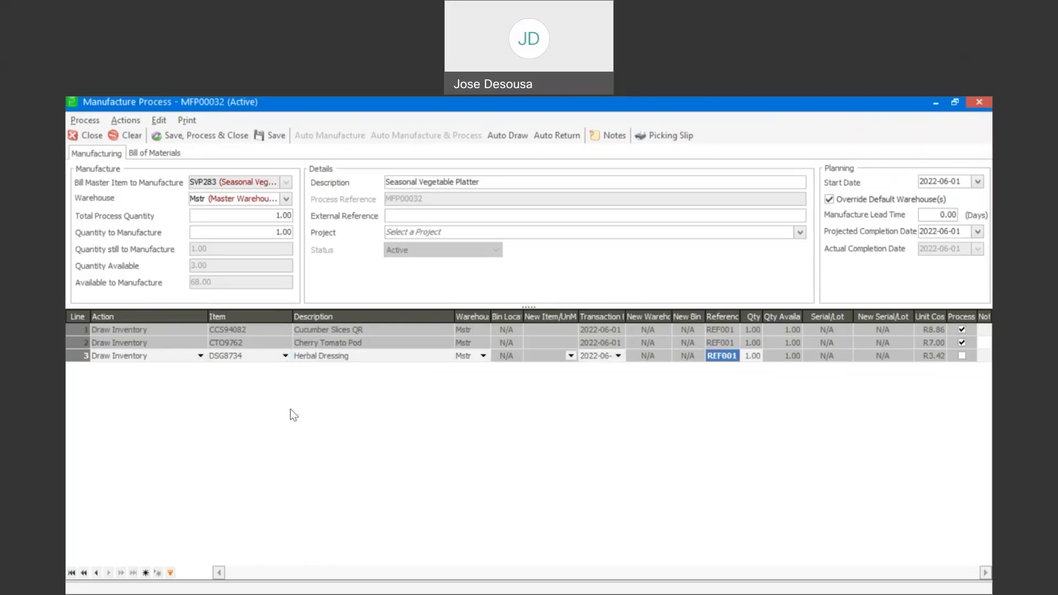
key("Tab")
key("Tab")
key("Tab")
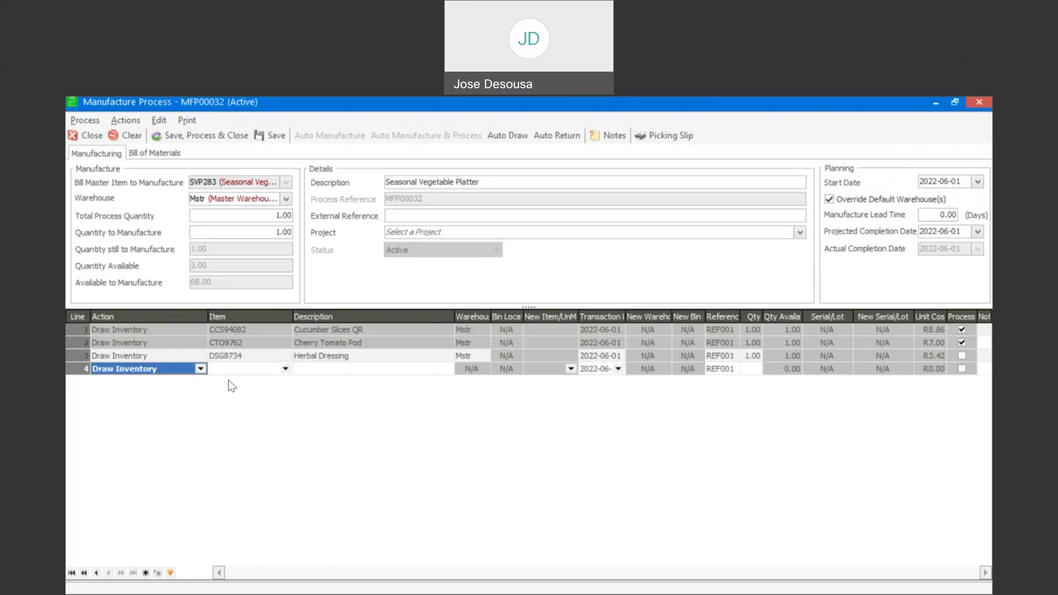
- Add a fourth line drawing 1.00 GRP2837 Green Pepper Layer and remove the blank line
left_click(285, 368)
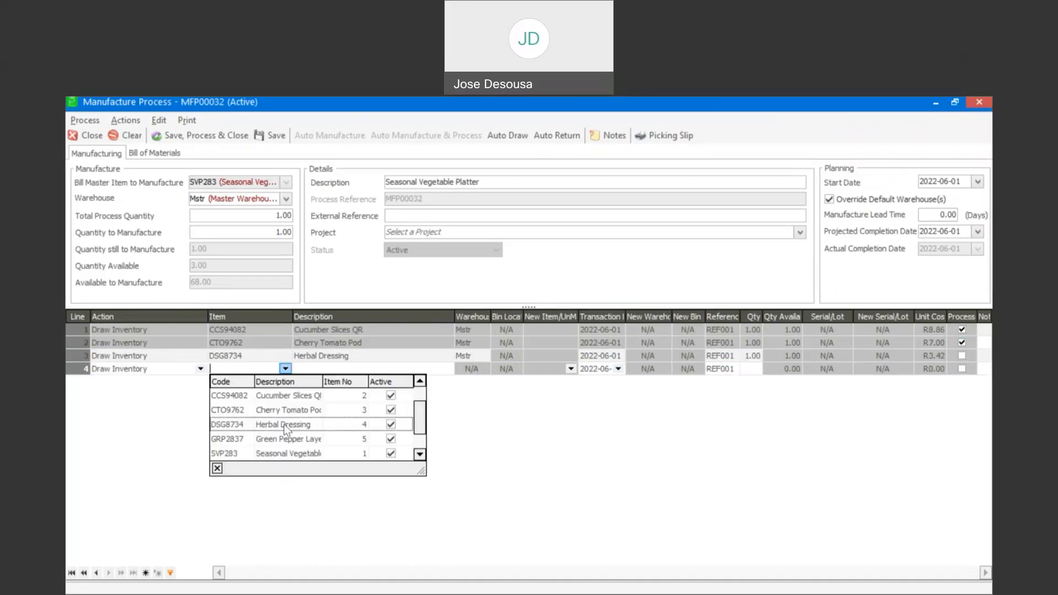
left_click(288, 438)
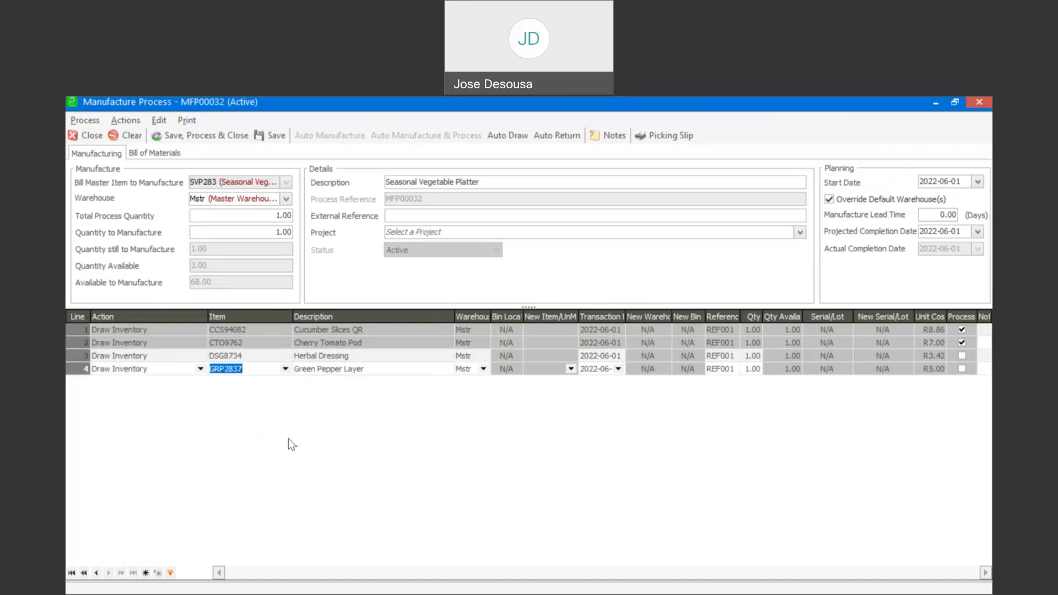
key("Tab")
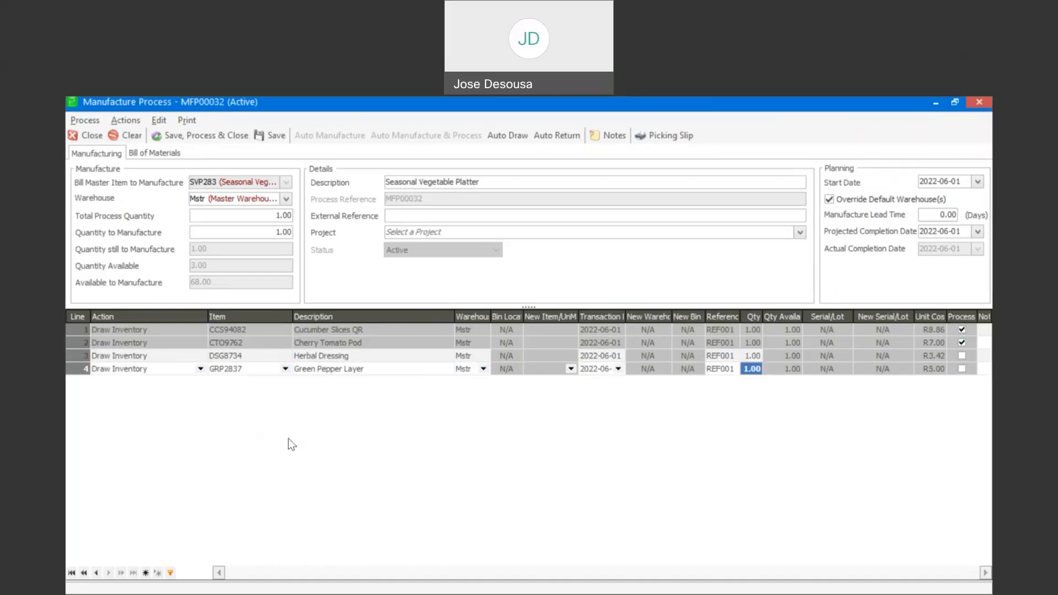
key("Down")
key("Up")
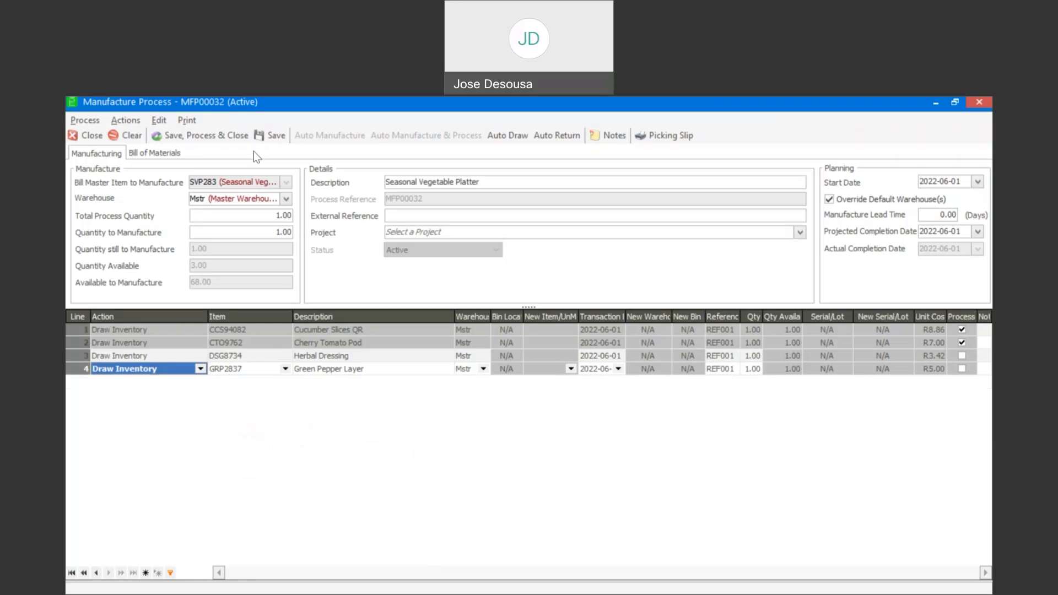
- Process all four MFP00032 draw lines, preview the picking slip, and reopen MFP00032
left_click(231, 135)
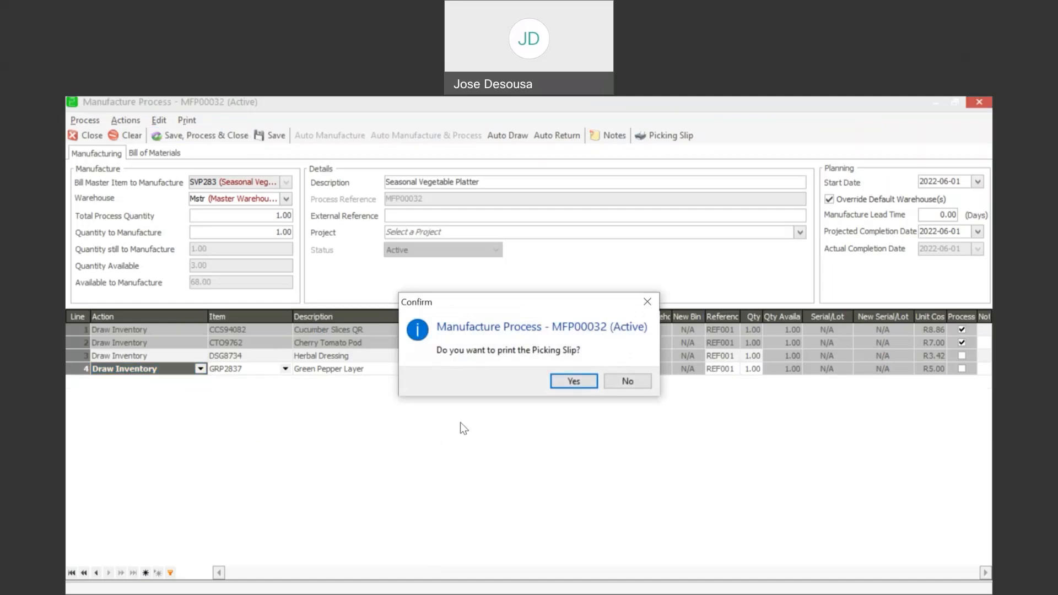
left_click(573, 381)
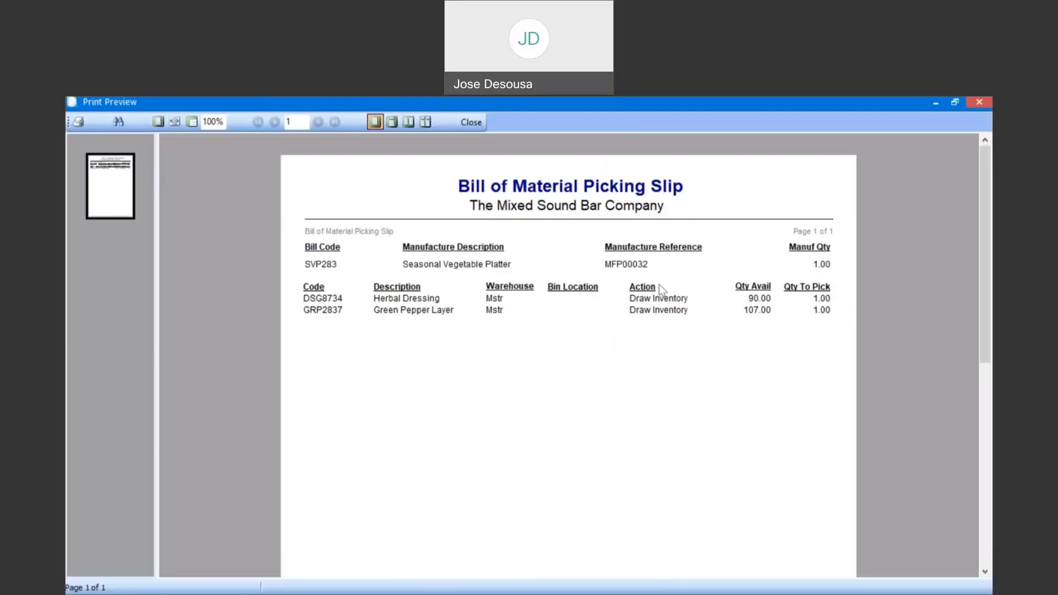
left_click(980, 103)
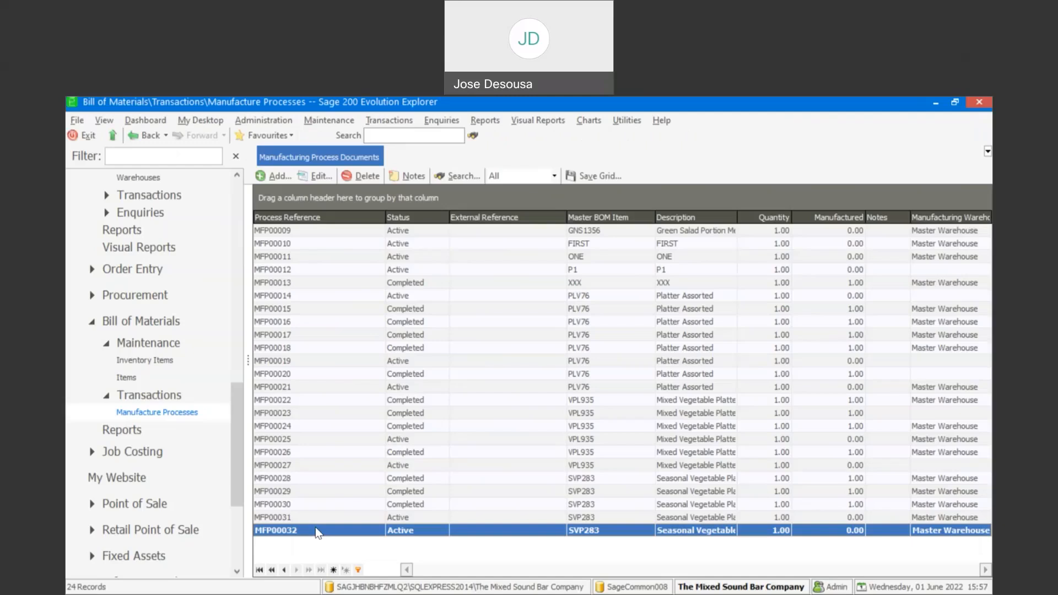
left_click(290, 177)
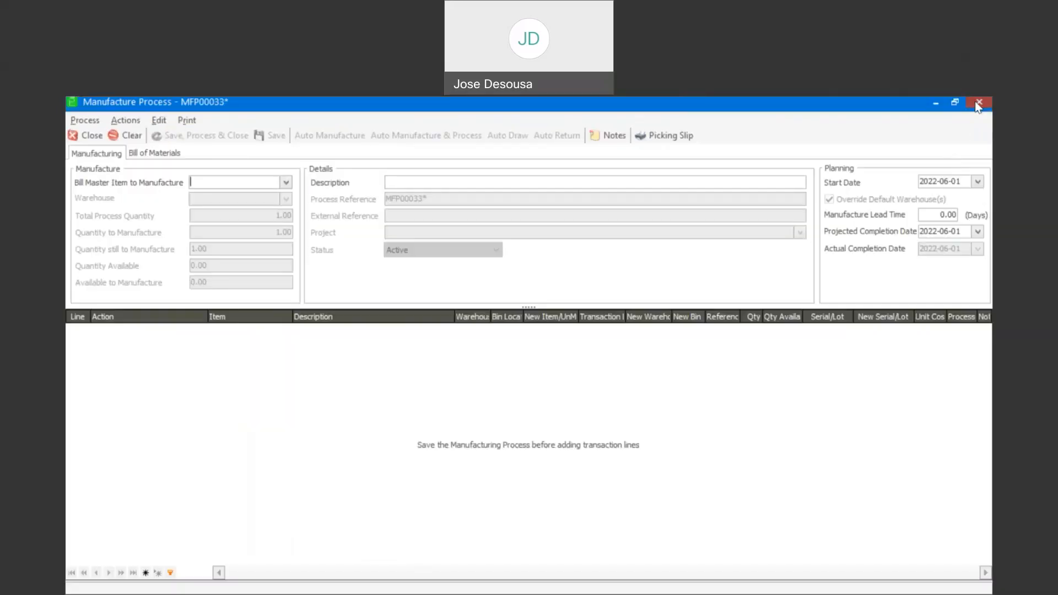
left_click(978, 104)
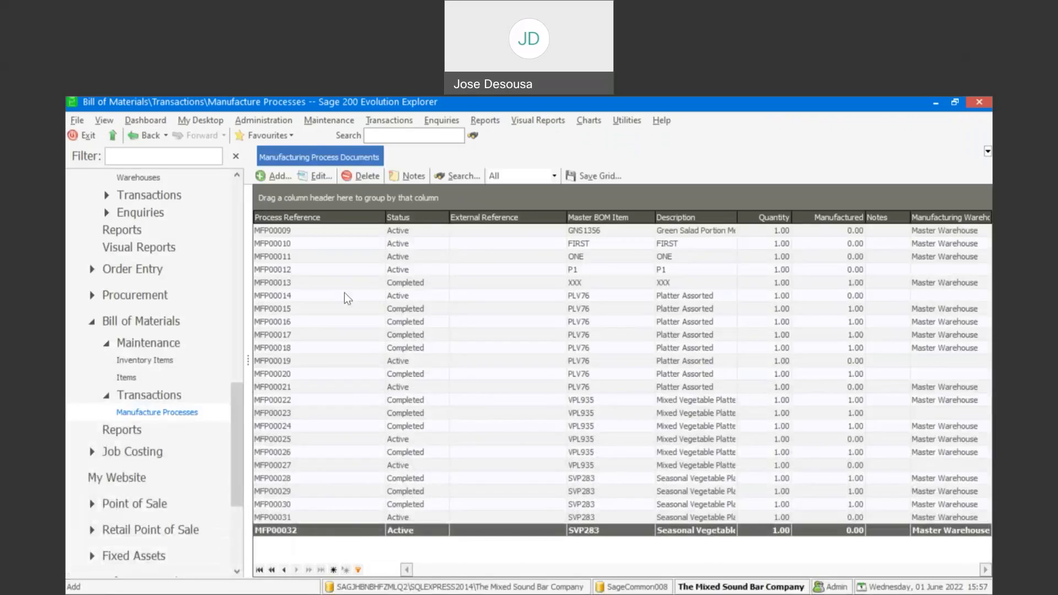
left_click(322, 175)
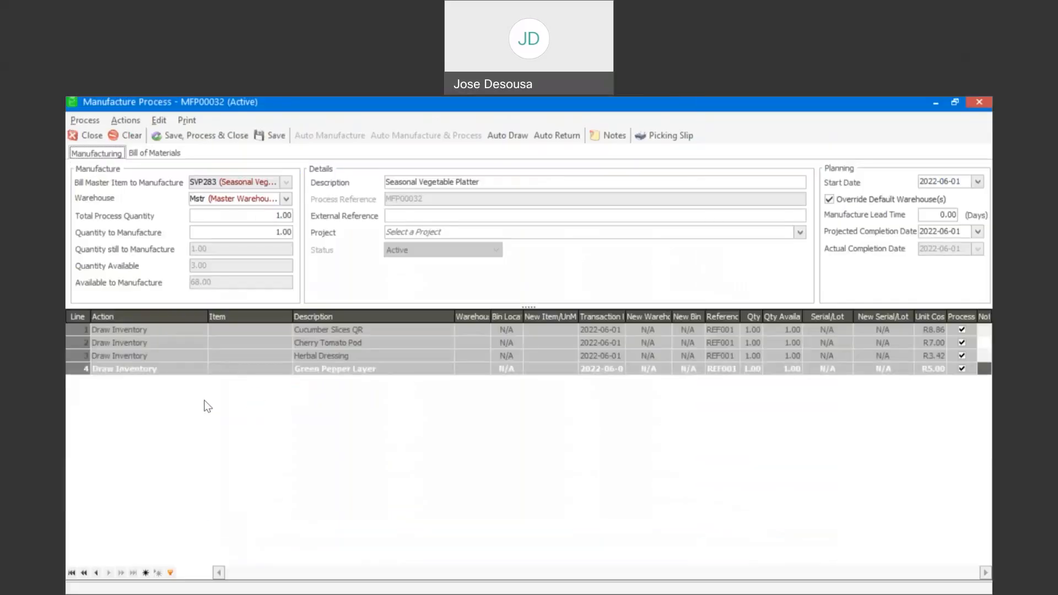
- Add line 5 as Manufacture Inventory for SVP283 Seasonal Vegetable Platter, quantity 1.00
left_click(199, 381)
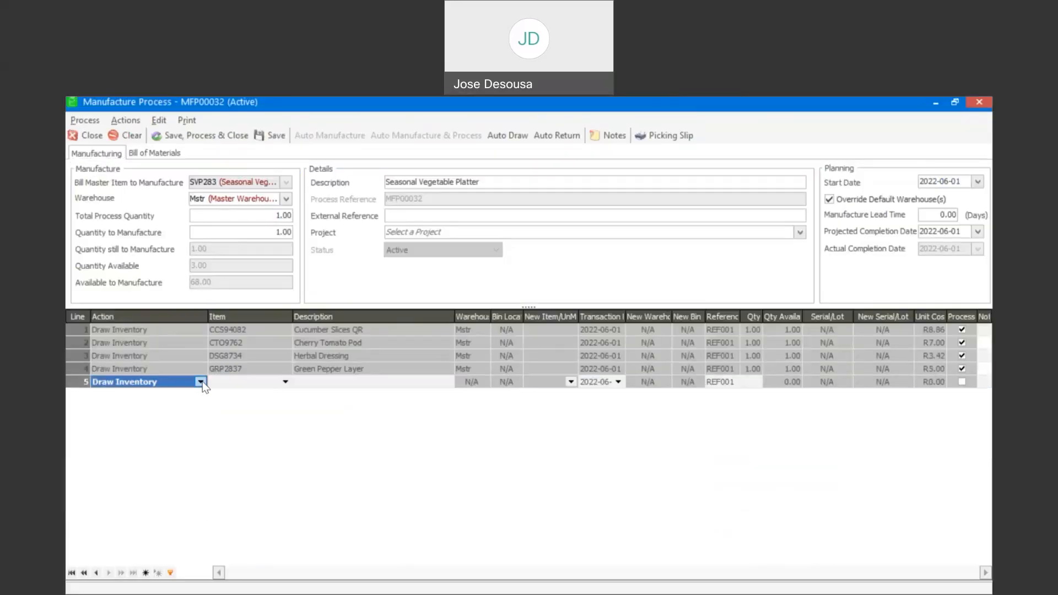
left_click(200, 381)
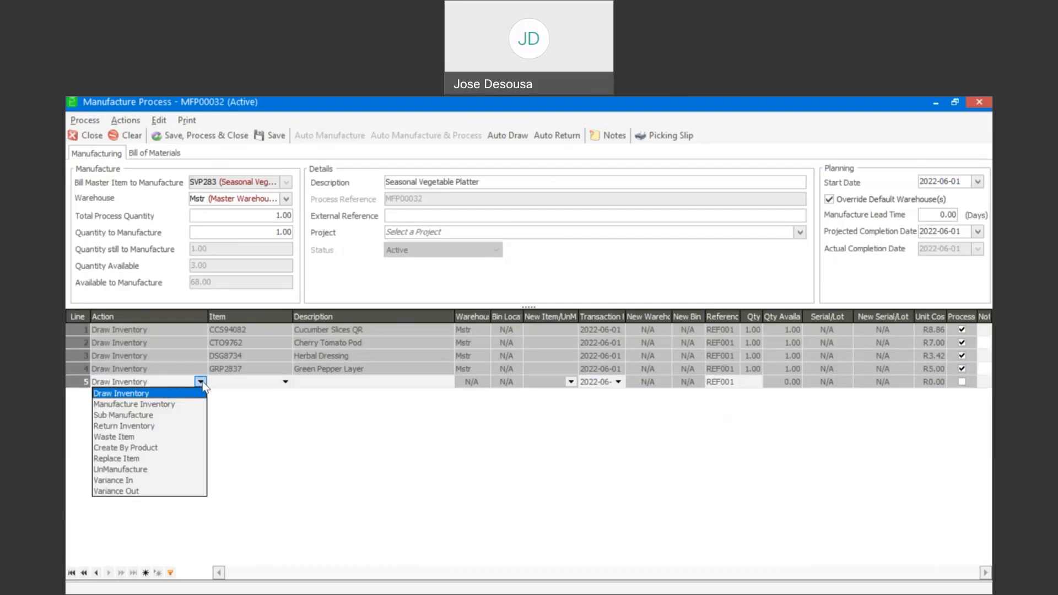
left_click(180, 406)
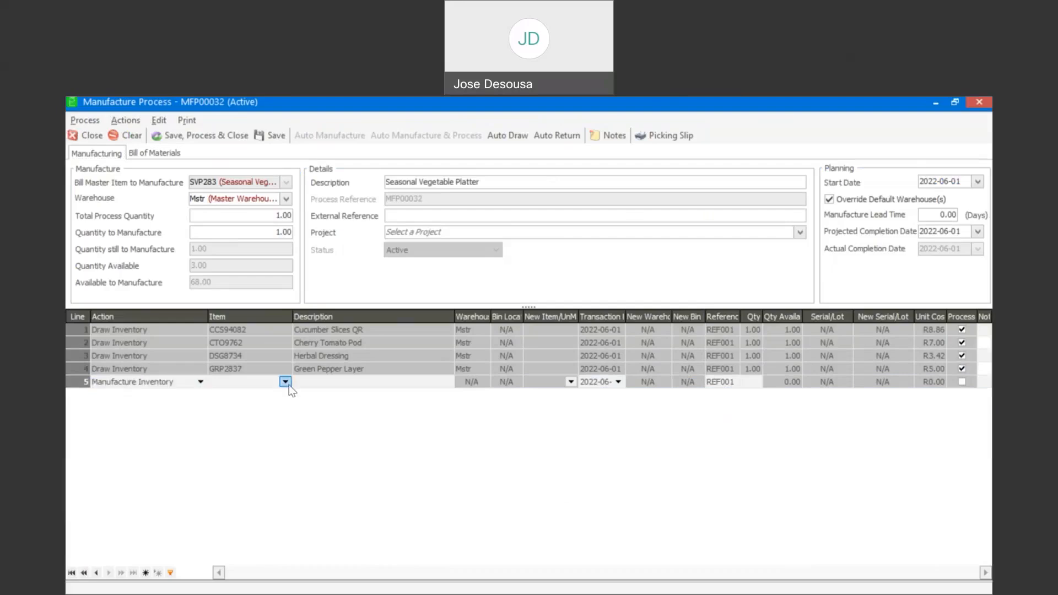
left_click(289, 384)
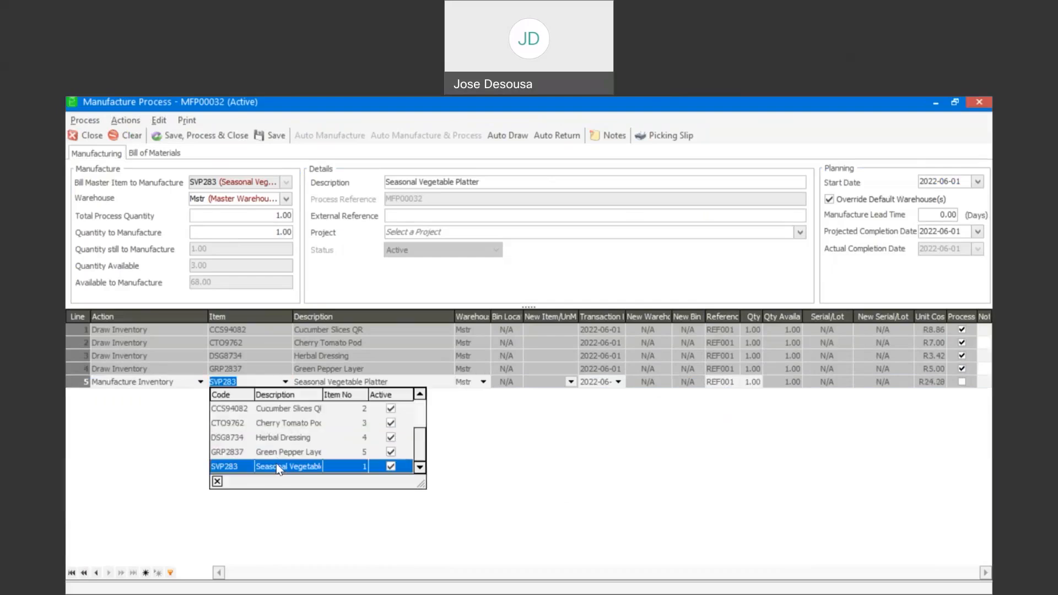
left_click(276, 464)
key("Tab")
key("Tab")
key("Tab")
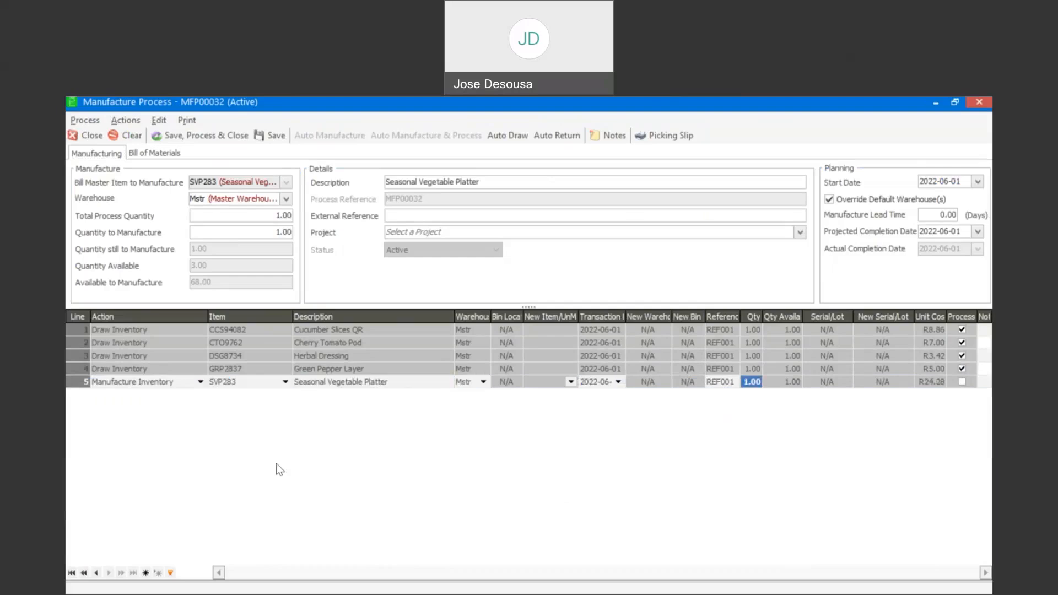
key("Return")
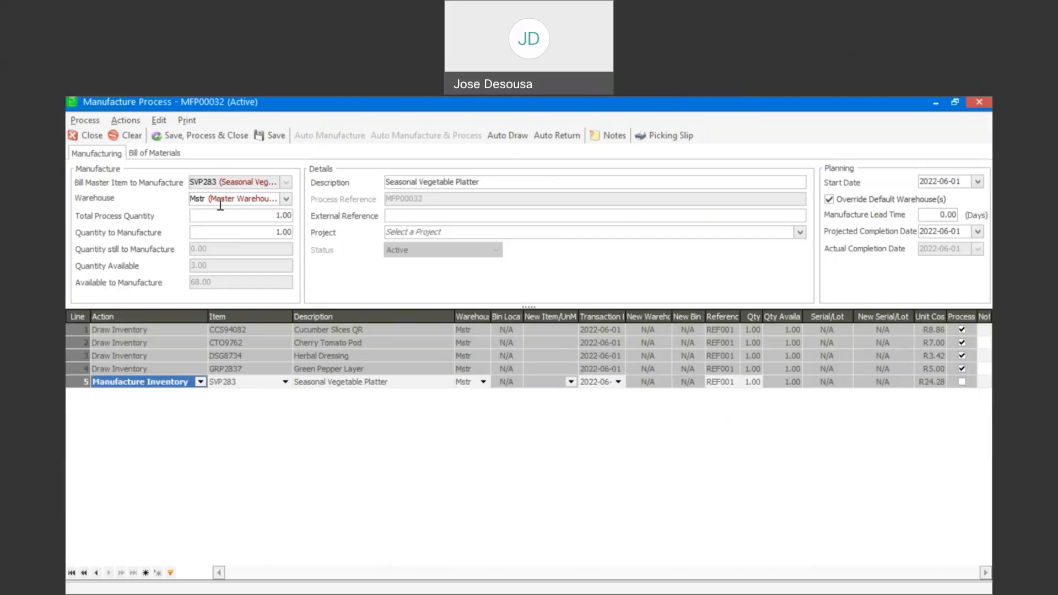
- Process and close MFP00032, answer the picking slip prompt, then view Bill of Material Items
left_click(217, 137)
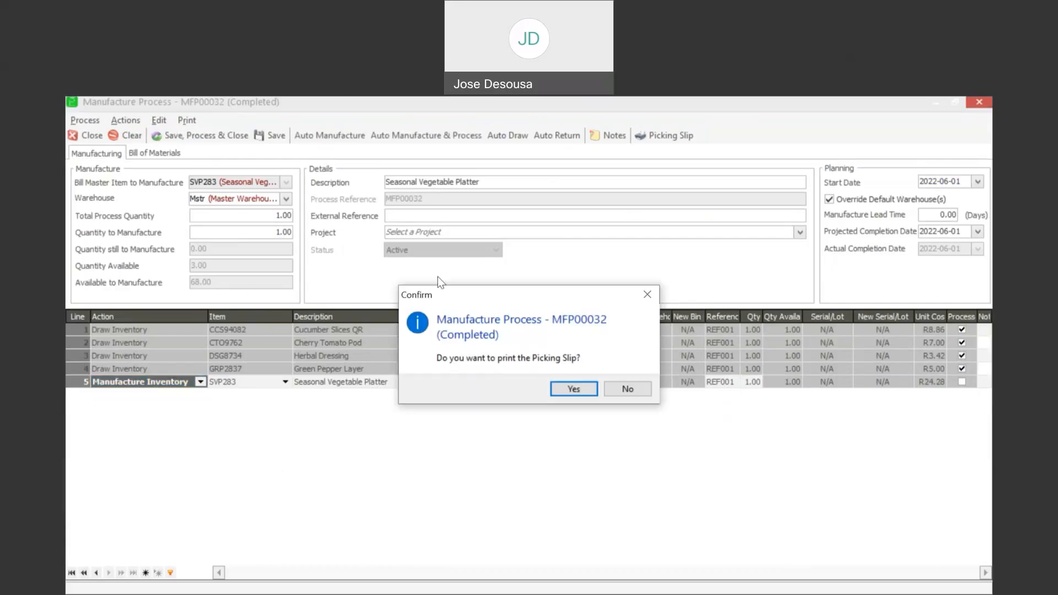
left_click(628, 389)
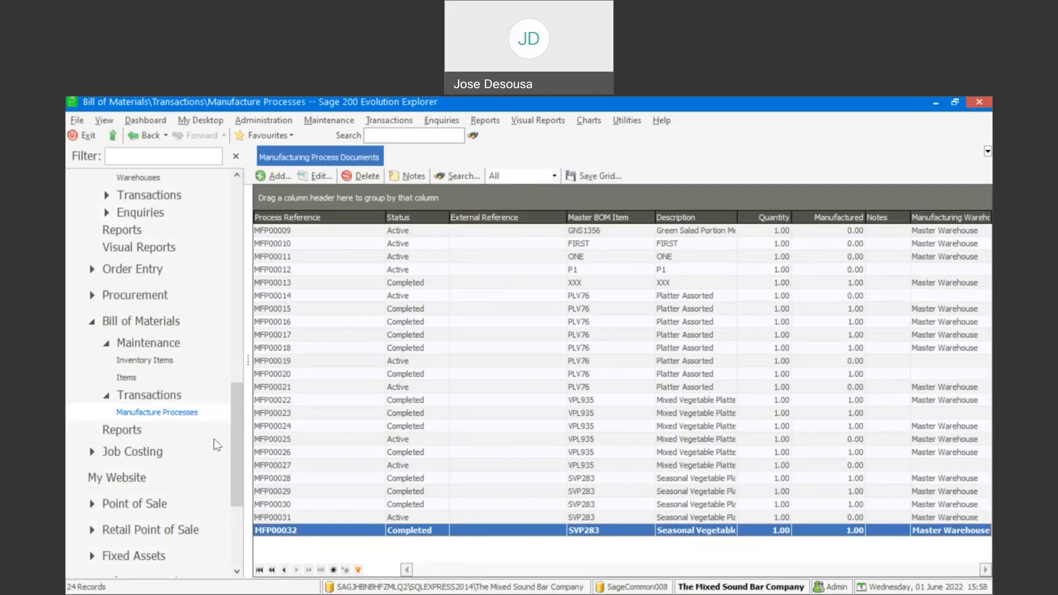
left_click(217, 381)
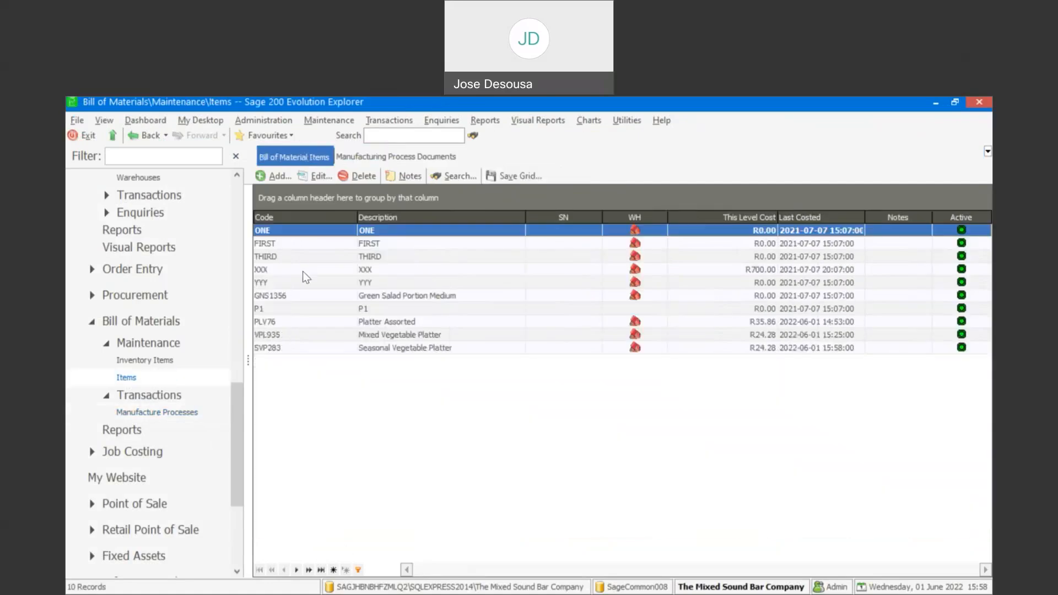
left_click(279, 177)
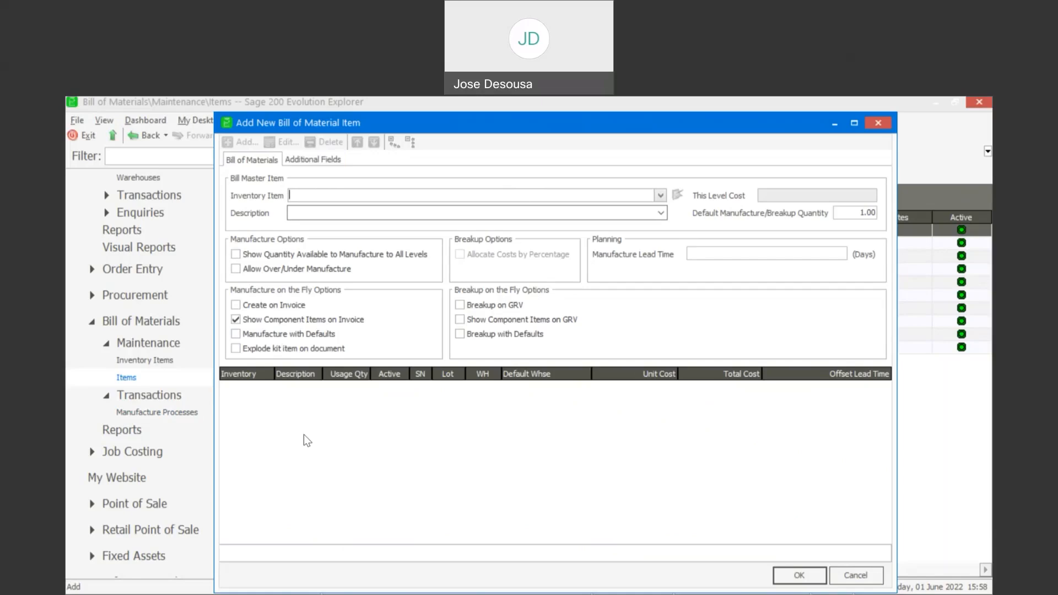
left_click(842, 572)
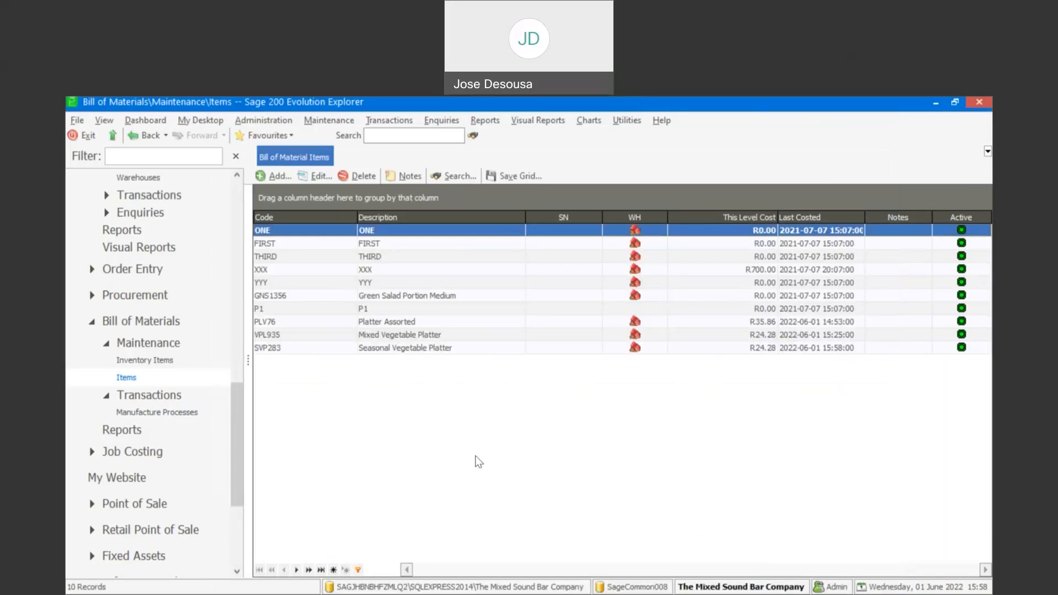
left_click(157, 412)
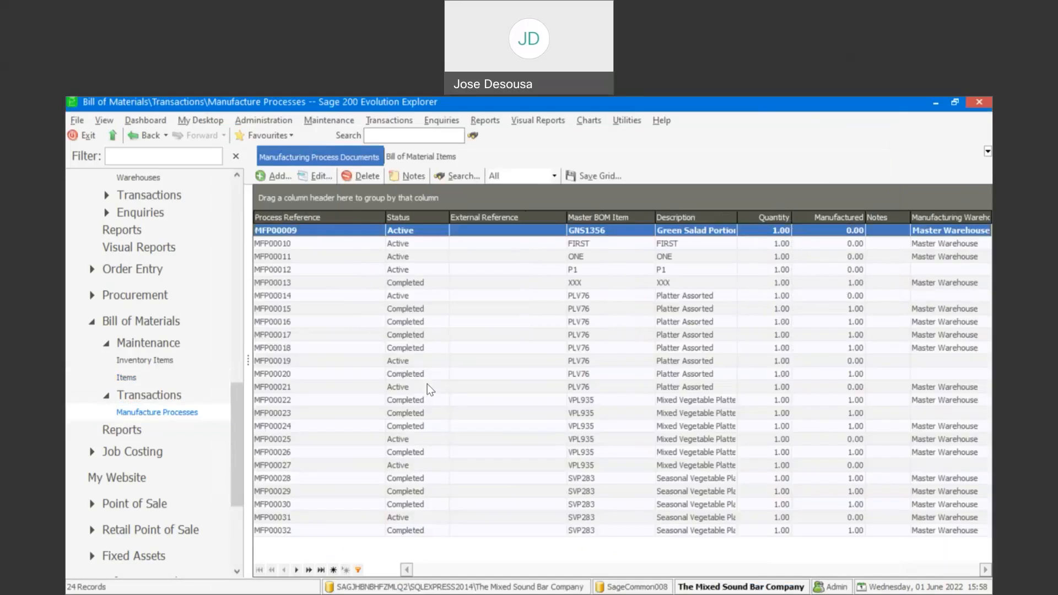
- Add process MFP00033 for SVP283 Seasonal Vegetable Platter in warehouse Mstr, and save it
left_click(277, 176)
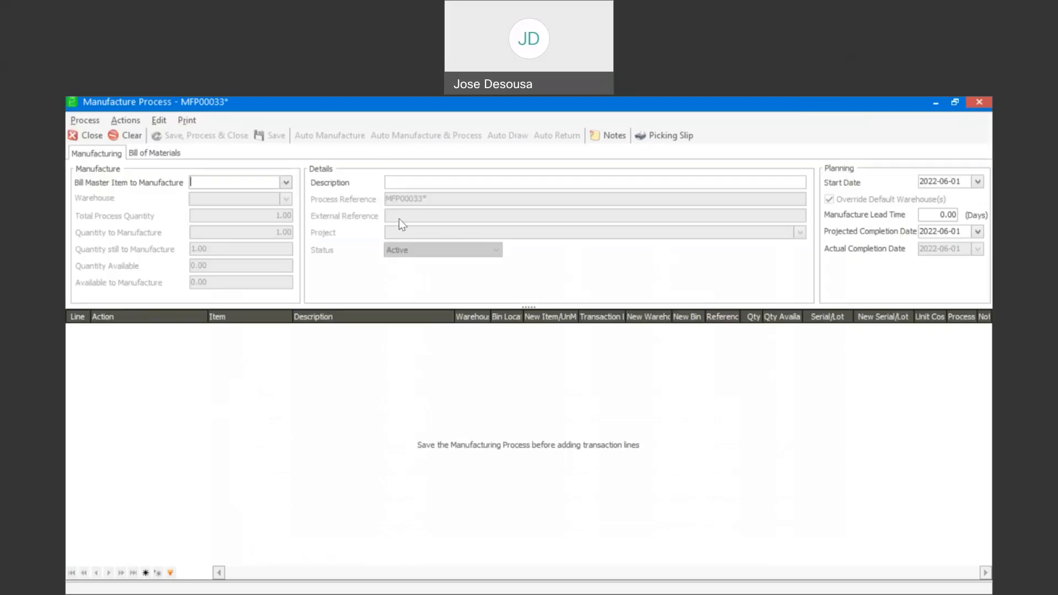
left_click(285, 182)
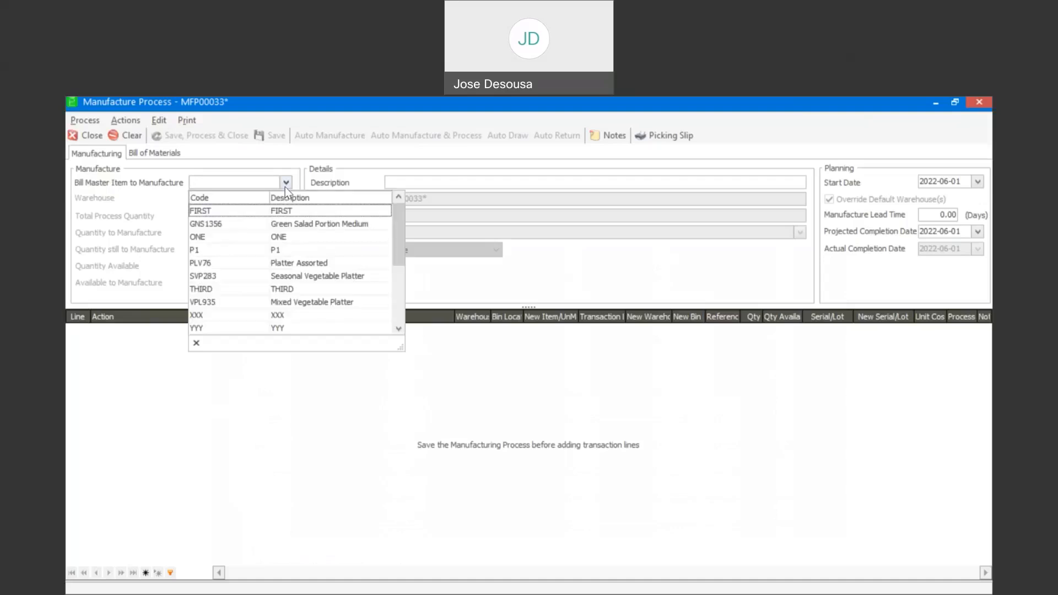
left_click(300, 277)
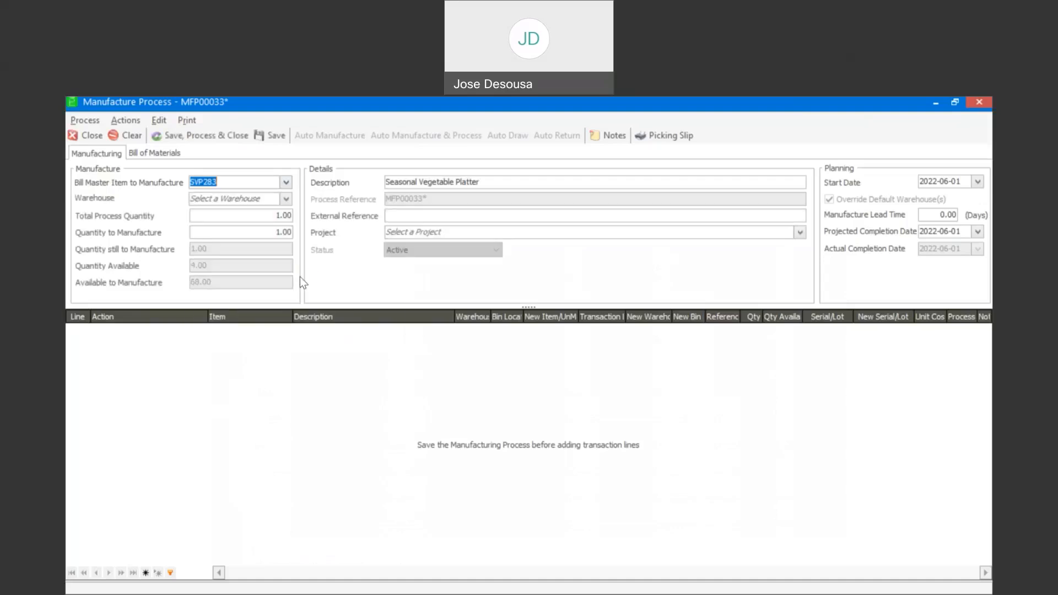
left_click(287, 201)
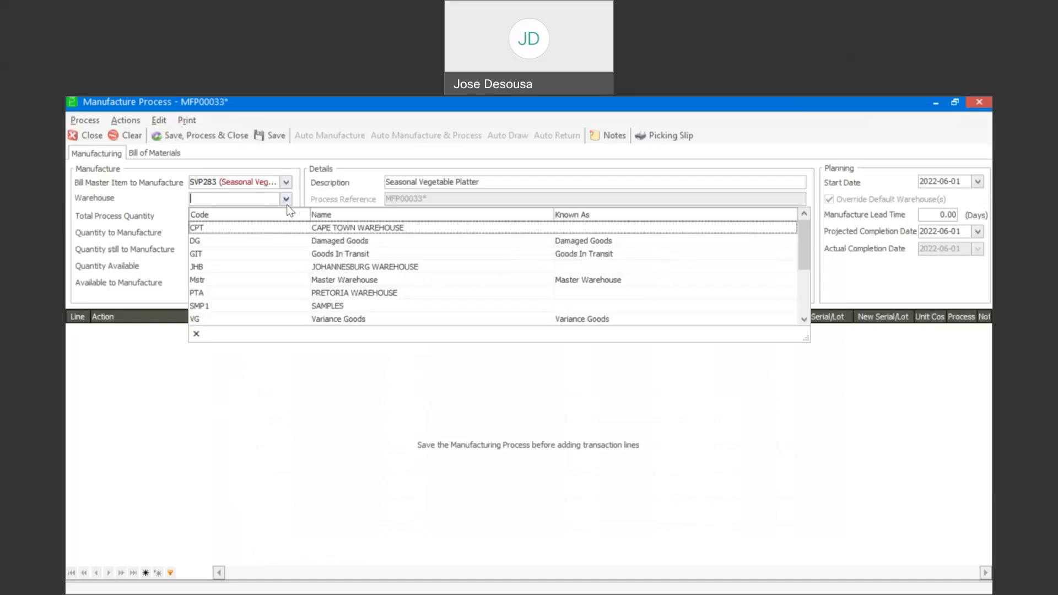
left_click(238, 284)
left_click(274, 135)
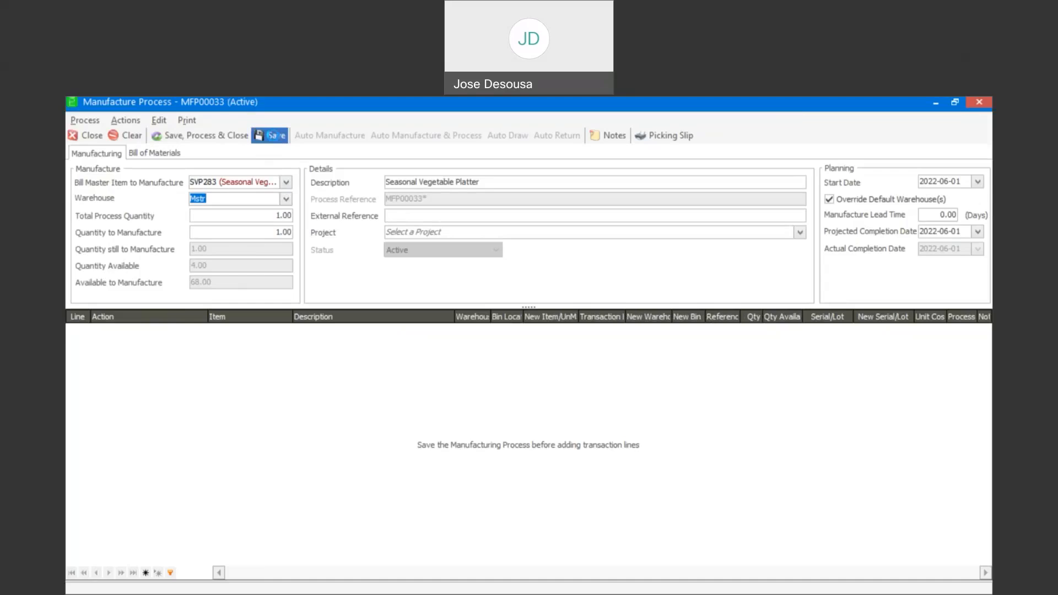